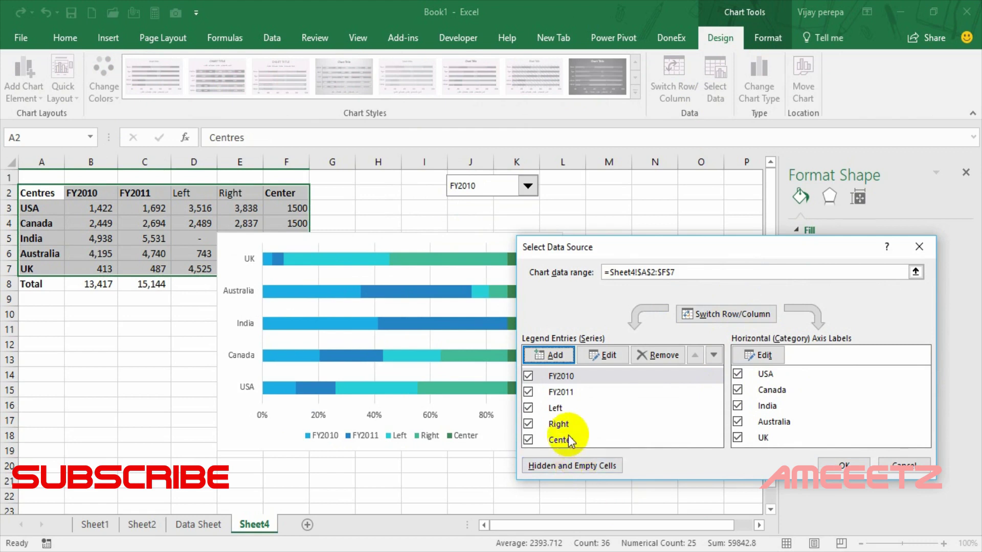
# Move the Left series to the start of the chart's series order, ahead of FY2010.
pyautogui.click(569, 435)
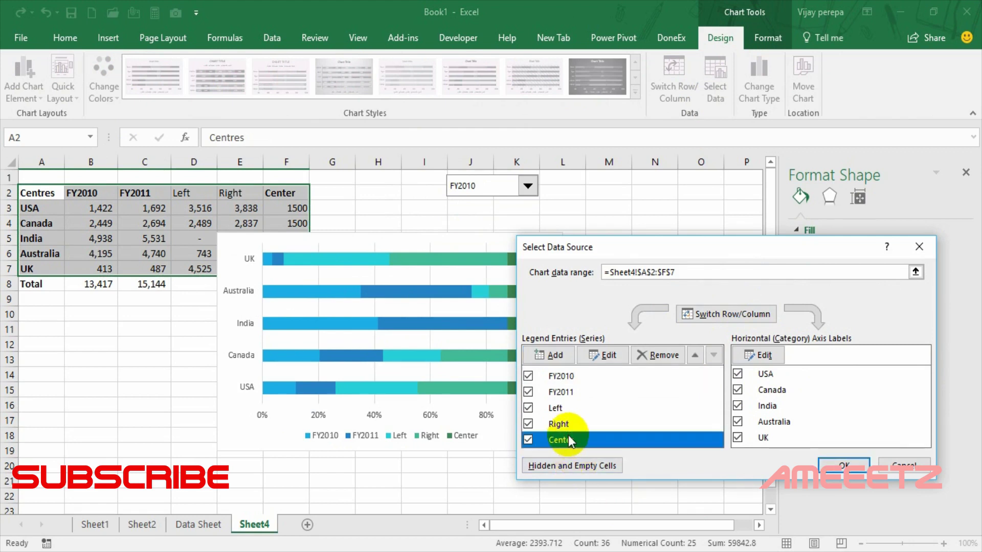
pyautogui.click(552, 397)
pyautogui.click(554, 406)
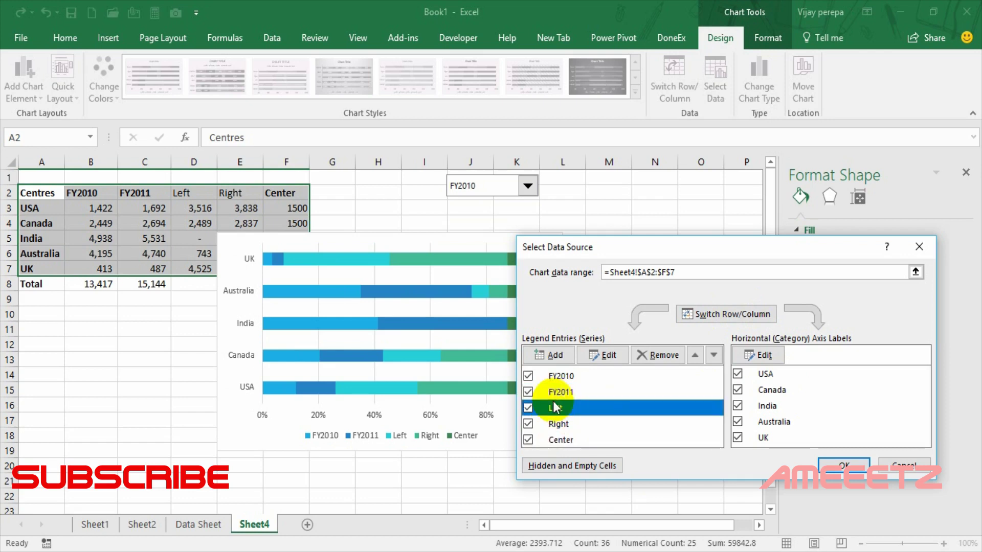
pyautogui.click(695, 358)
pyautogui.click(695, 358)
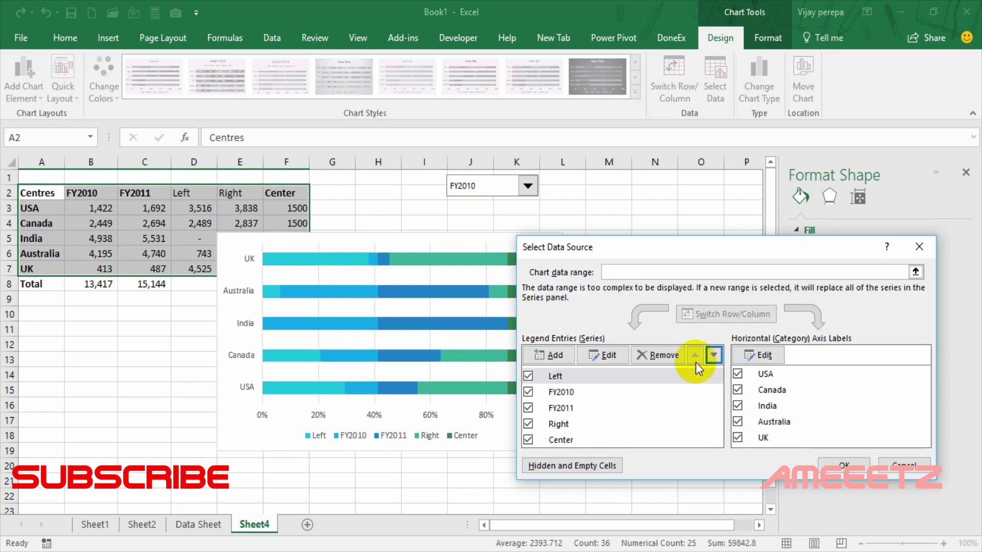
# Reorder the Center series between FY2010 and FY2011 and apply the data source changes.
pyautogui.click(577, 437)
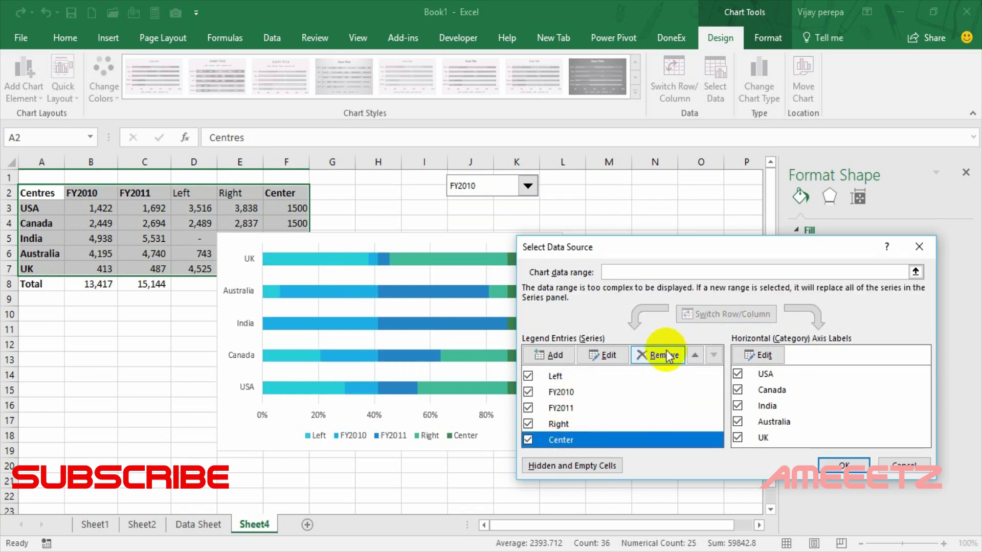
pyautogui.click(696, 356)
pyautogui.click(695, 356)
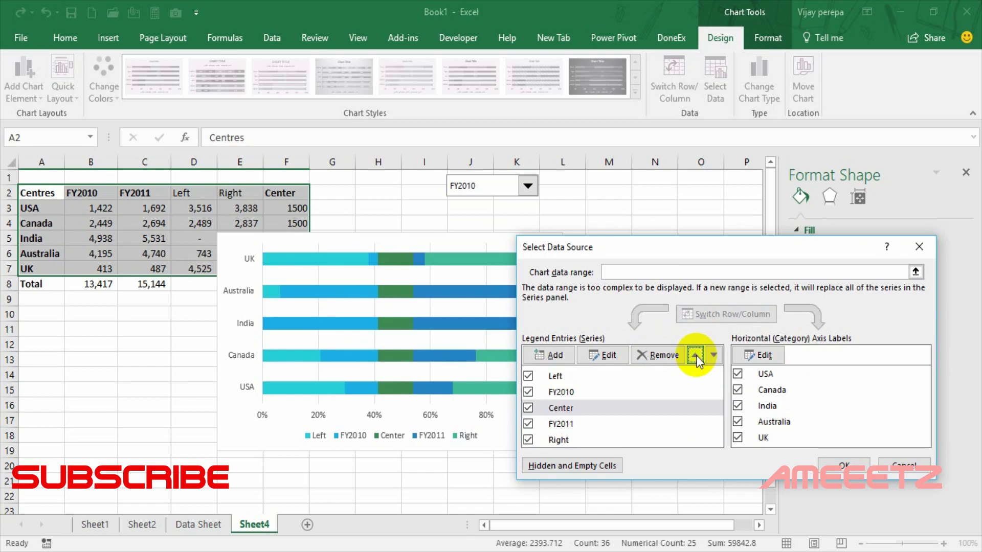
pyautogui.click(844, 466)
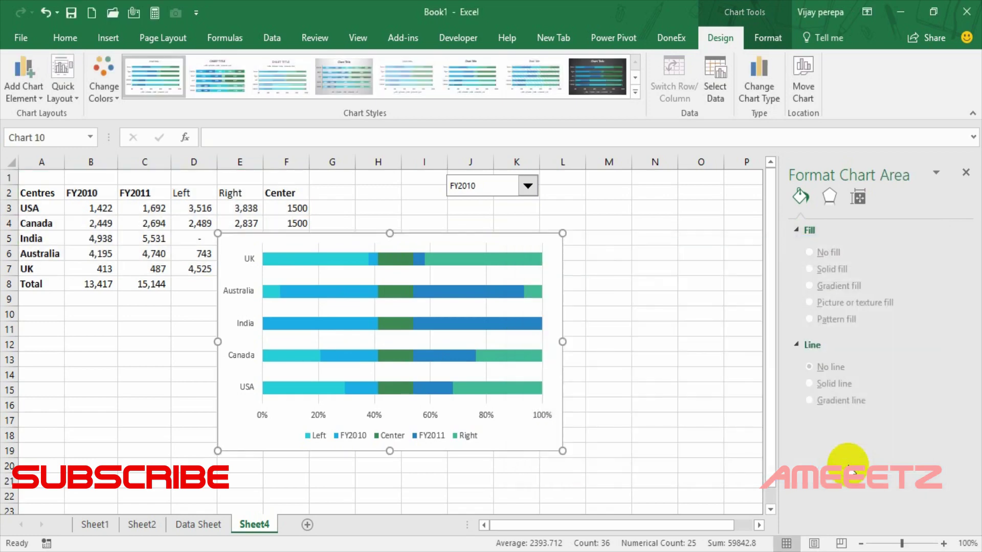
# Set the Right series bars in the chart to No Fill.
pyautogui.click(693, 403)
pyautogui.click(530, 261)
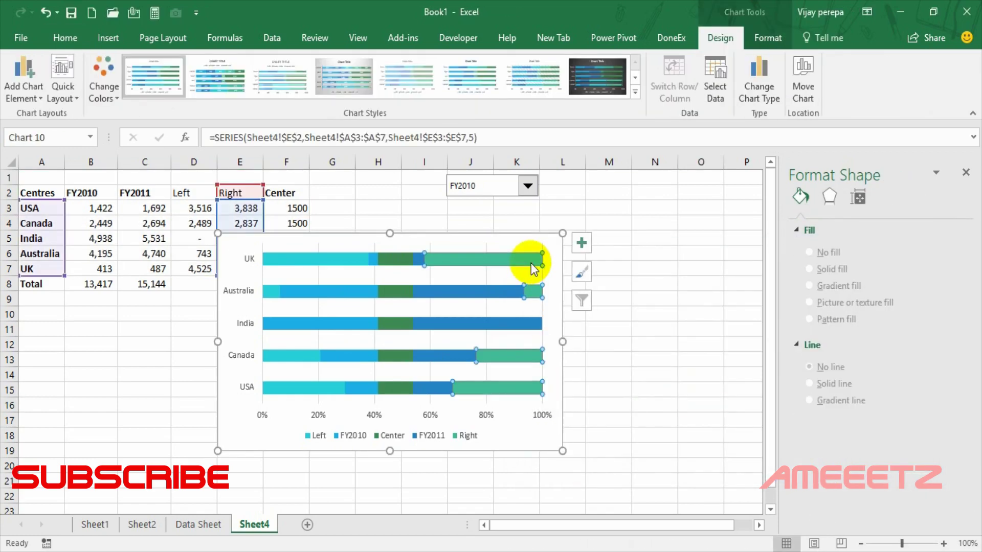
pyautogui.click(767, 37)
pyautogui.click(378, 62)
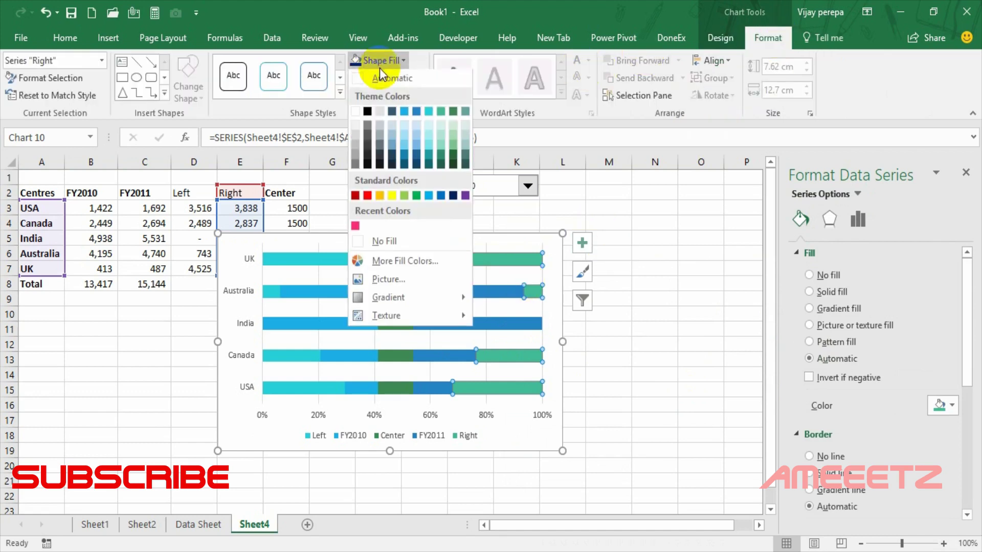
pyautogui.click(369, 241)
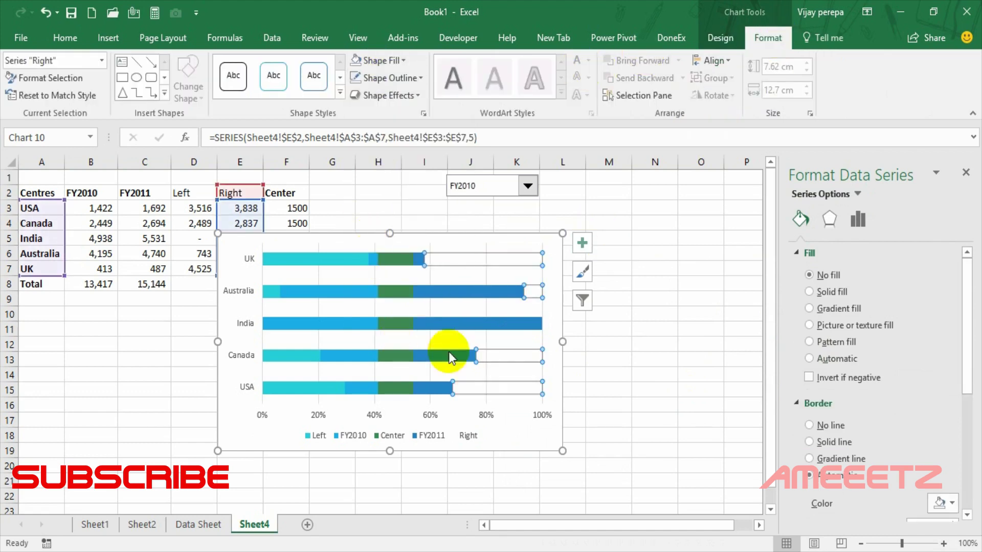
# Apply the same No Fill formatting to the Center and Left series bars.
pyautogui.click(402, 261)
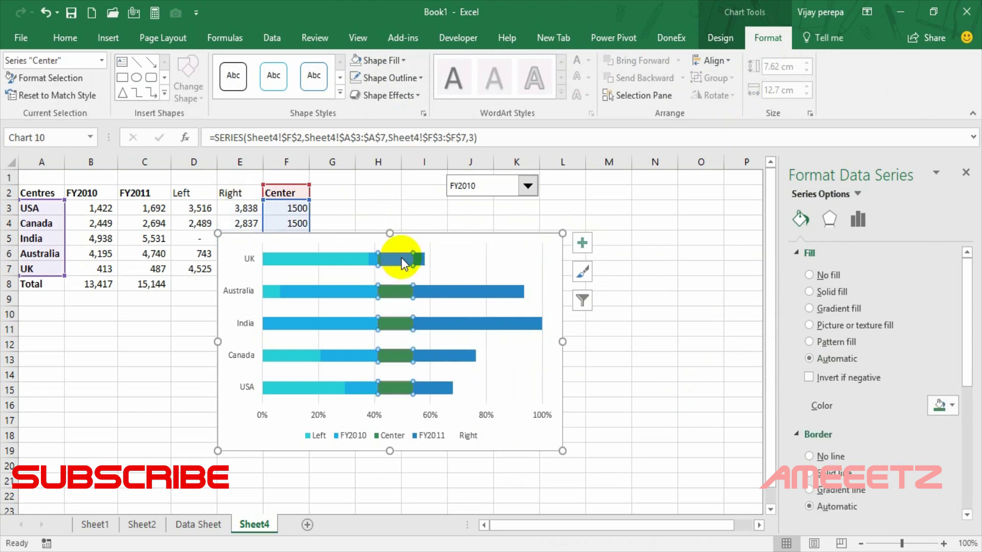
pyautogui.press('F4')
pyautogui.click(293, 259)
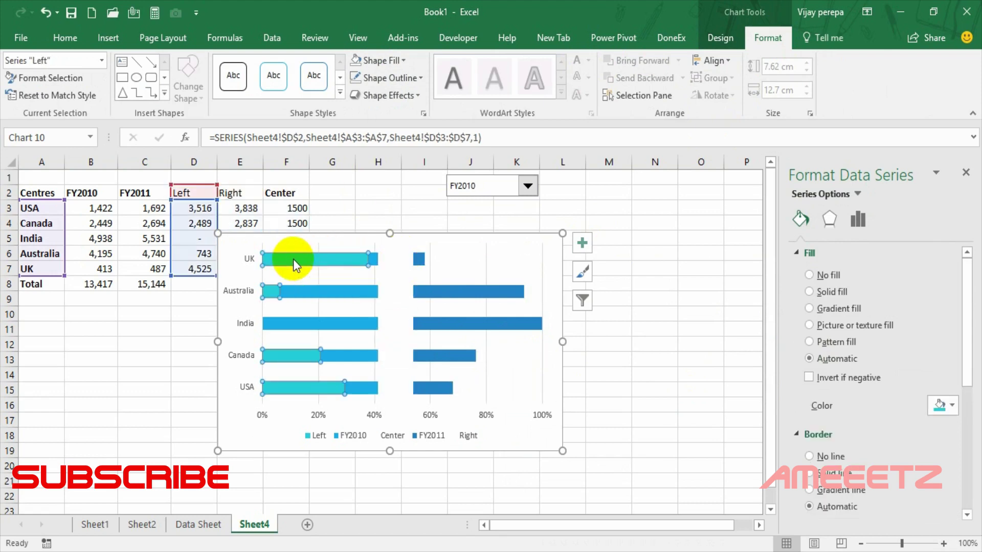
pyautogui.press('F4')
pyautogui.click(645, 358)
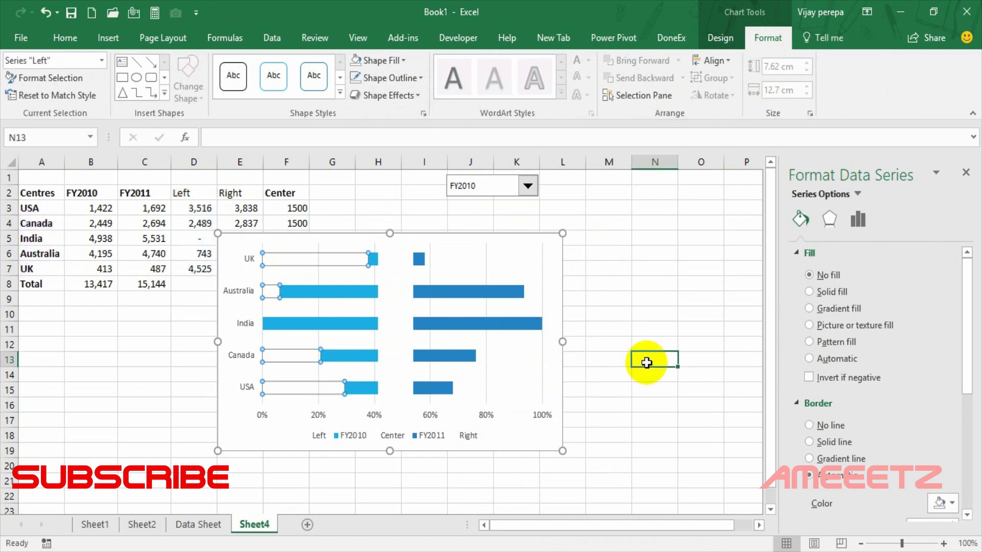
pyautogui.click(542, 250)
pyautogui.click(577, 389)
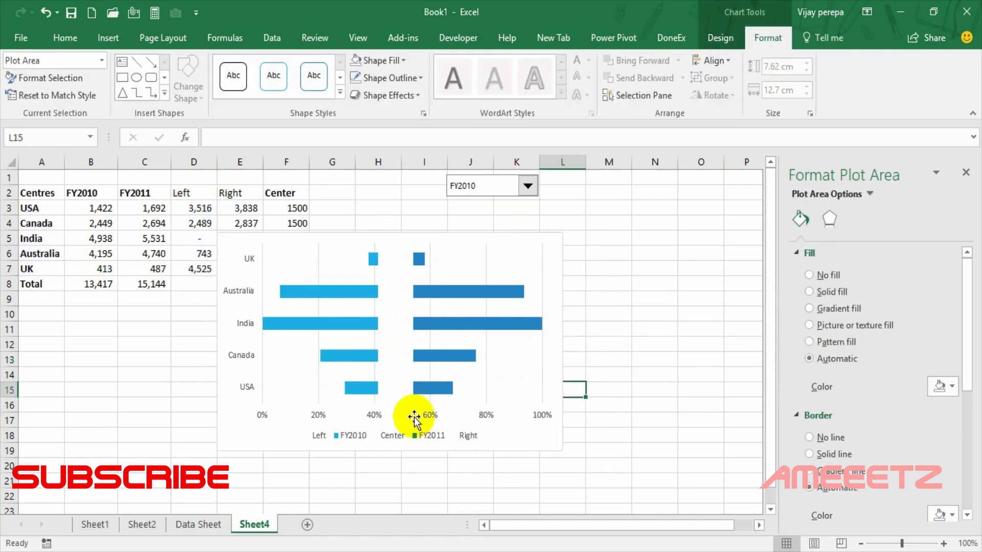
# Delete the horizontal percentage axis from the chart.
pyautogui.click(384, 415)
pyautogui.click(381, 417)
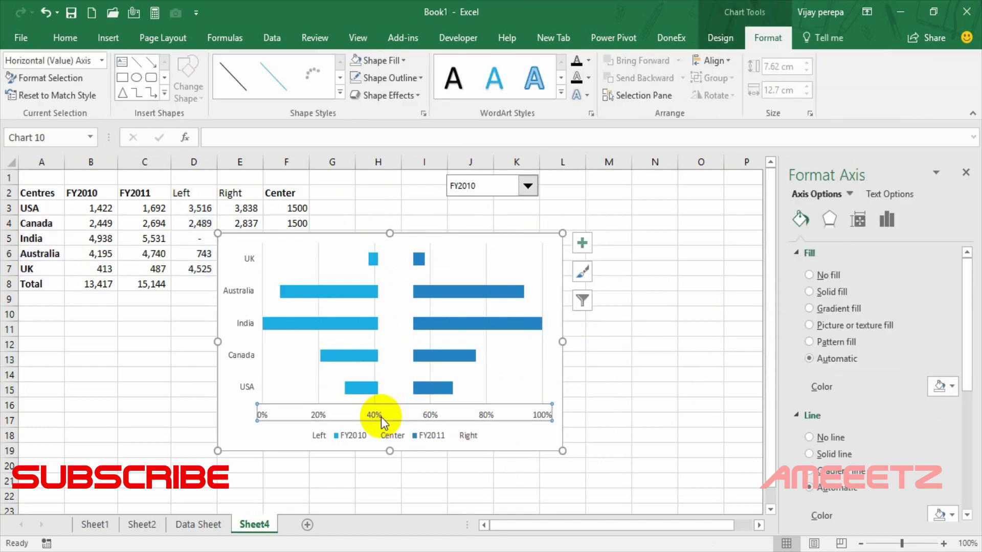
pyautogui.press('Delete')
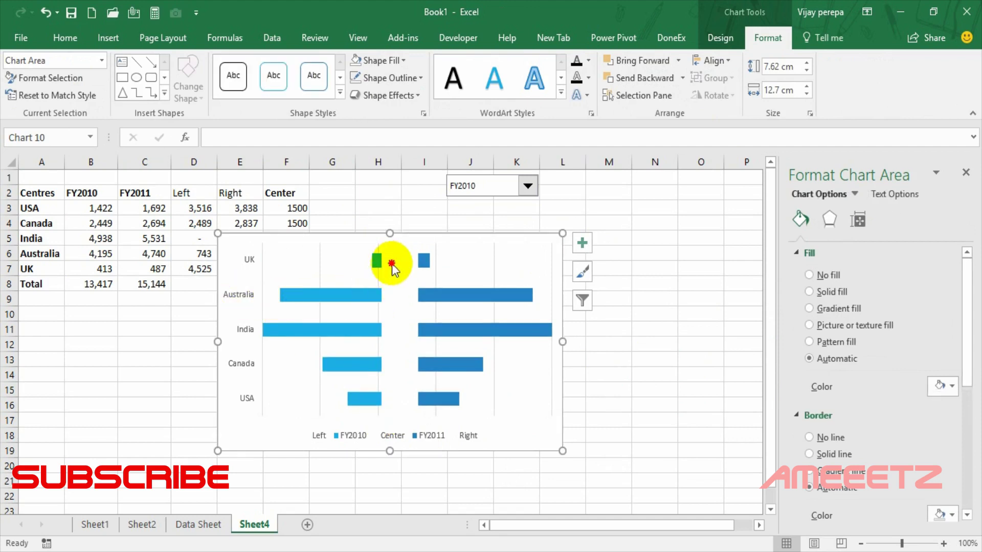
# Add data labels to the unfilled Center series.
pyautogui.click(392, 264)
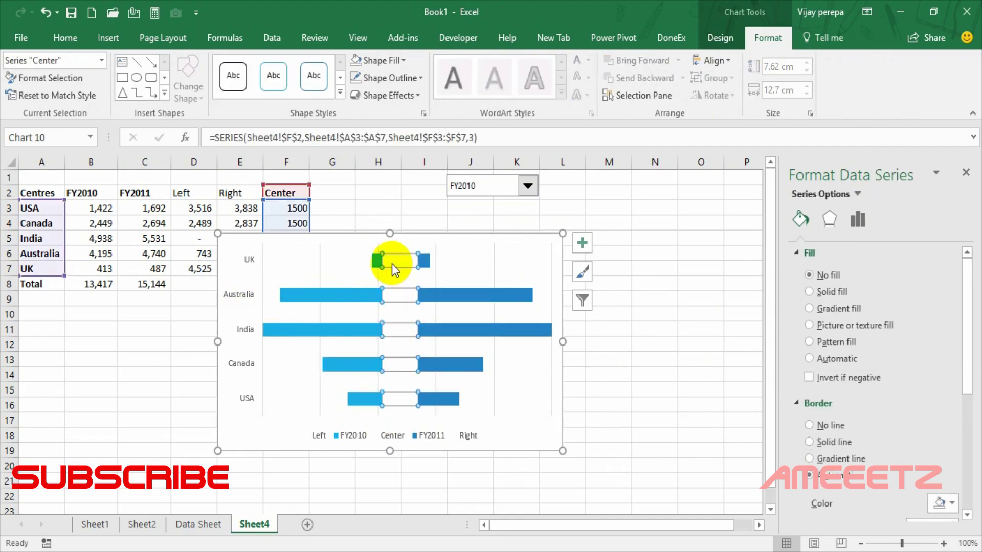
pyautogui.rightClick(391, 264)
pyautogui.click(447, 370)
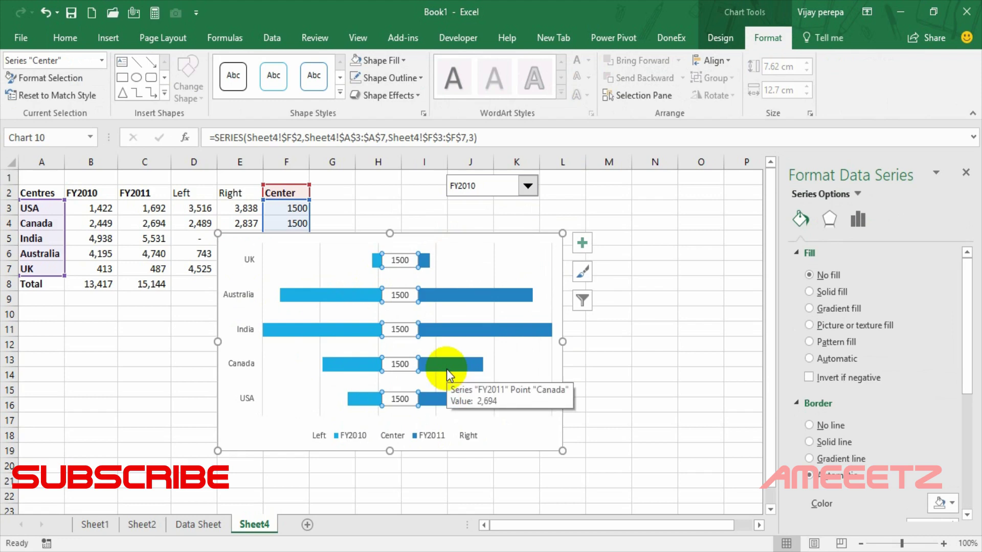
# Make the Center series labels show the category name instead of the value, and close the formatting pane.
pyautogui.click(406, 262)
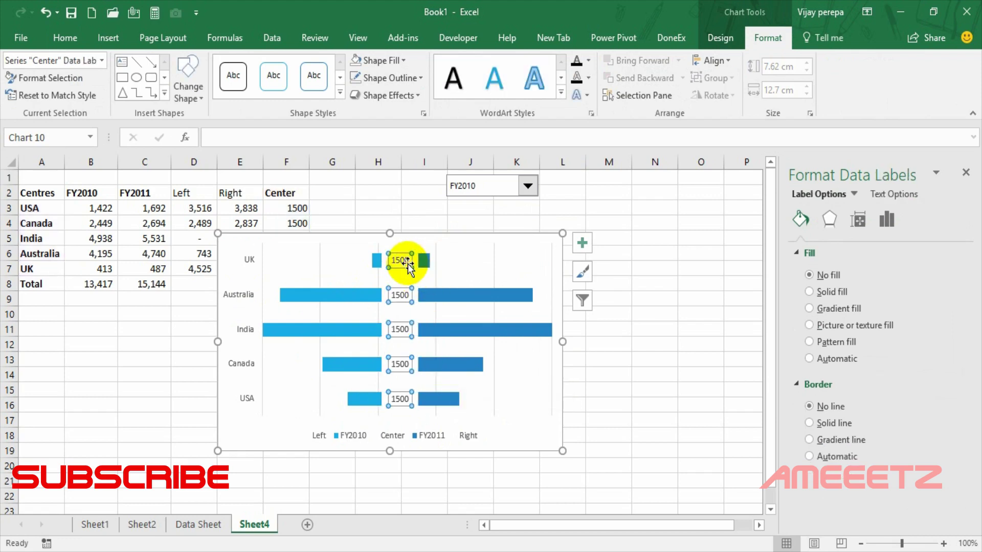
pyautogui.rightClick(406, 264)
pyautogui.click(460, 424)
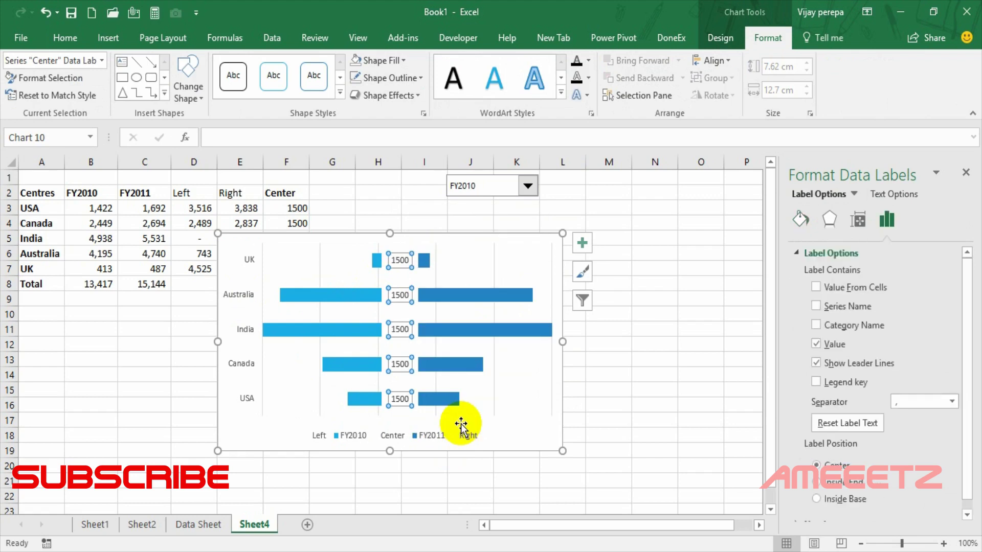
pyautogui.click(816, 325)
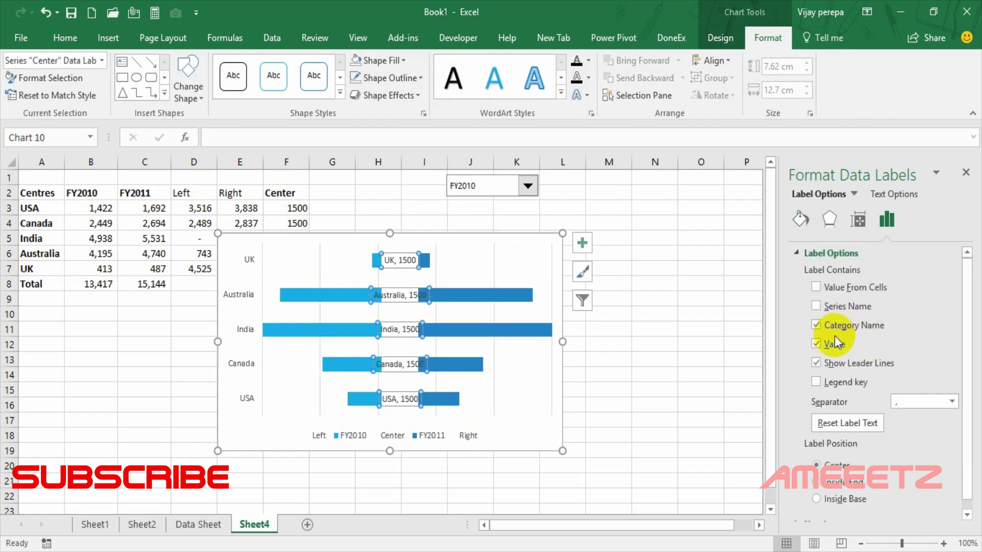
pyautogui.click(834, 342)
pyautogui.click(966, 172)
pyautogui.click(705, 340)
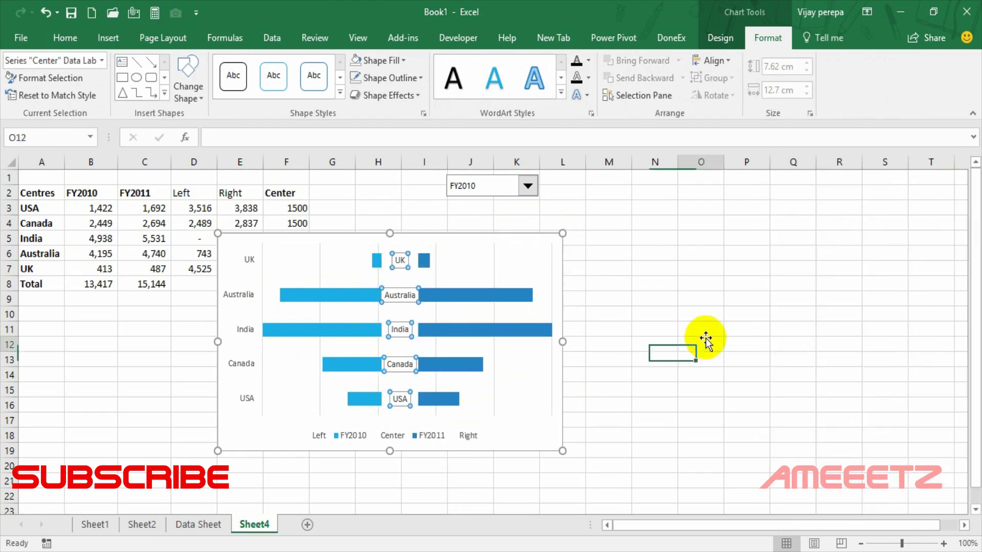
# Make the Center series' country labels bold and delete the chart's vertical category axis.
pyautogui.click(397, 261)
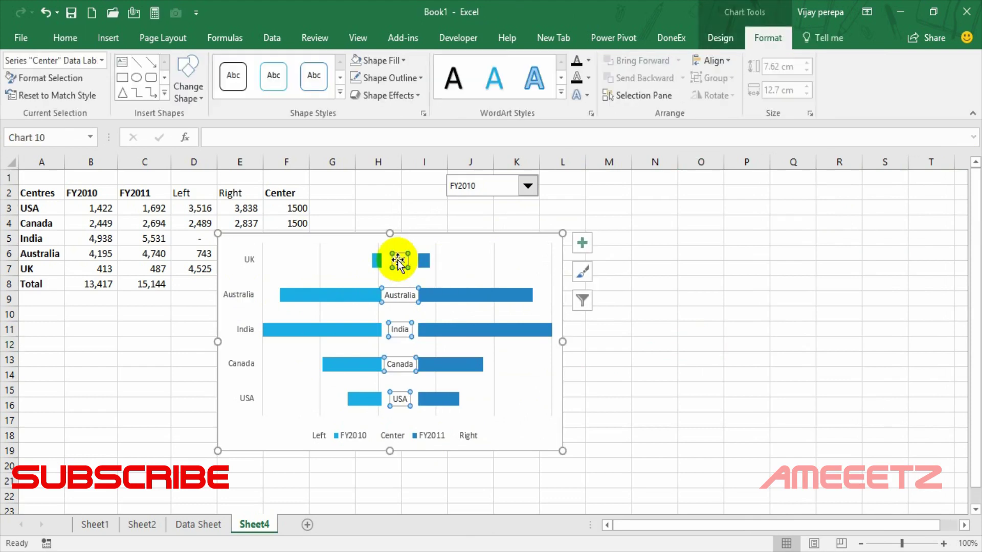
pyautogui.click(257, 260)
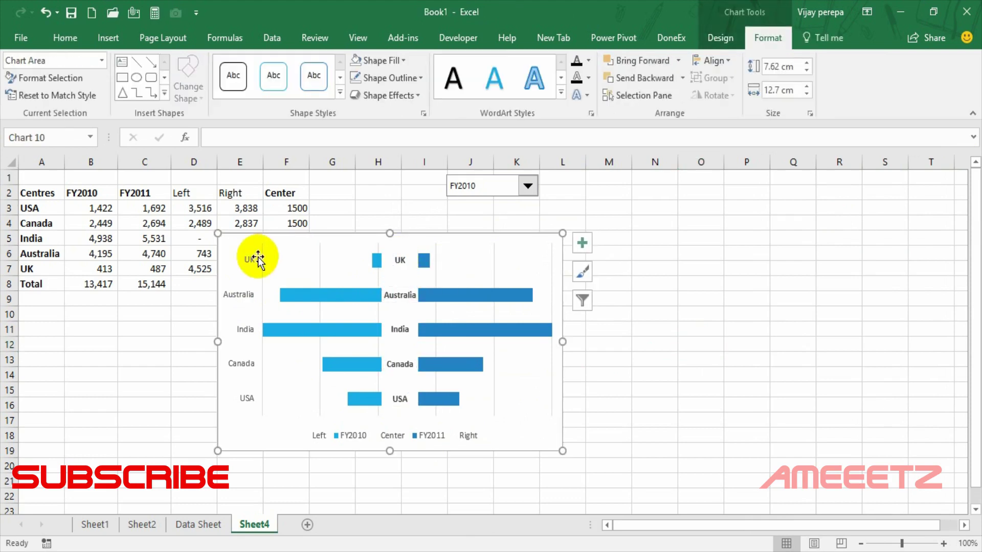
pyautogui.click(249, 261)
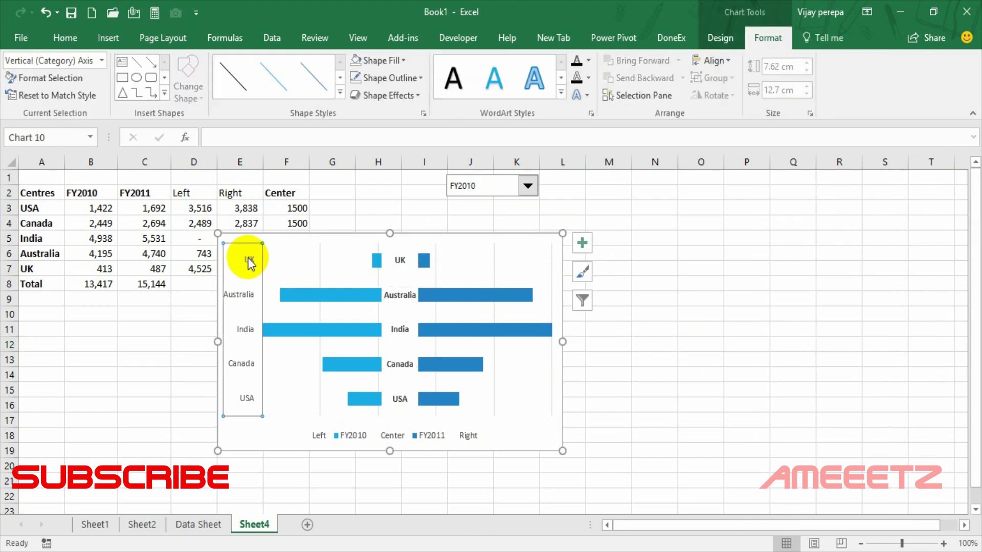
pyautogui.press('Delete')
# Delete the Left, Center and Right entries from the legend, keeping only FY2010 and FY2011.
pyautogui.click(320, 435)
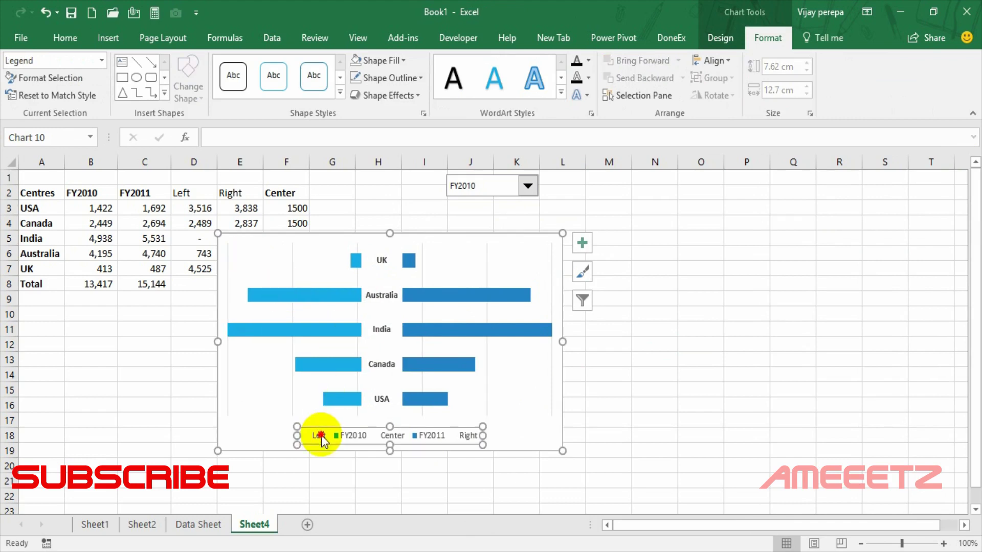
pyautogui.doubleClick(321, 435)
pyautogui.click(321, 435)
pyautogui.press('Delete')
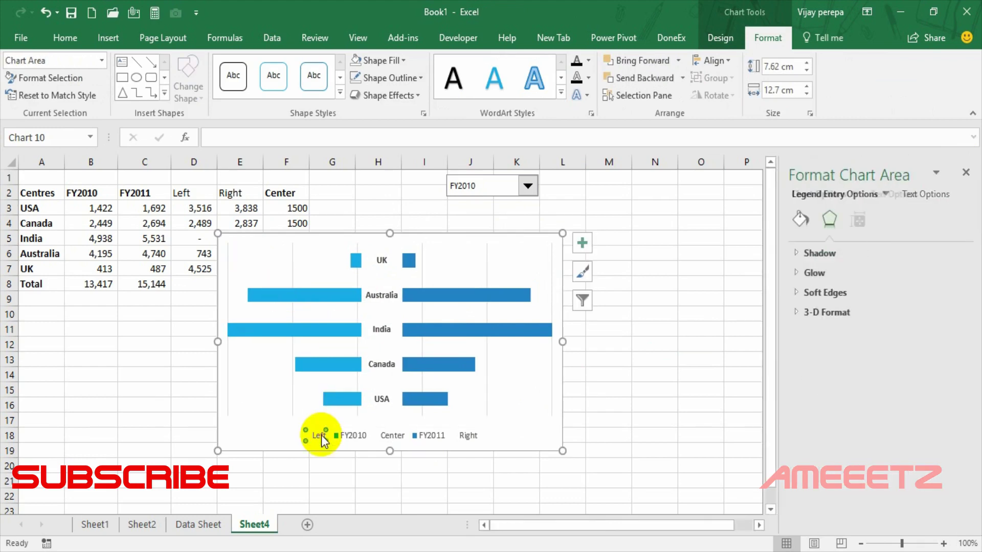
pyautogui.click(376, 435)
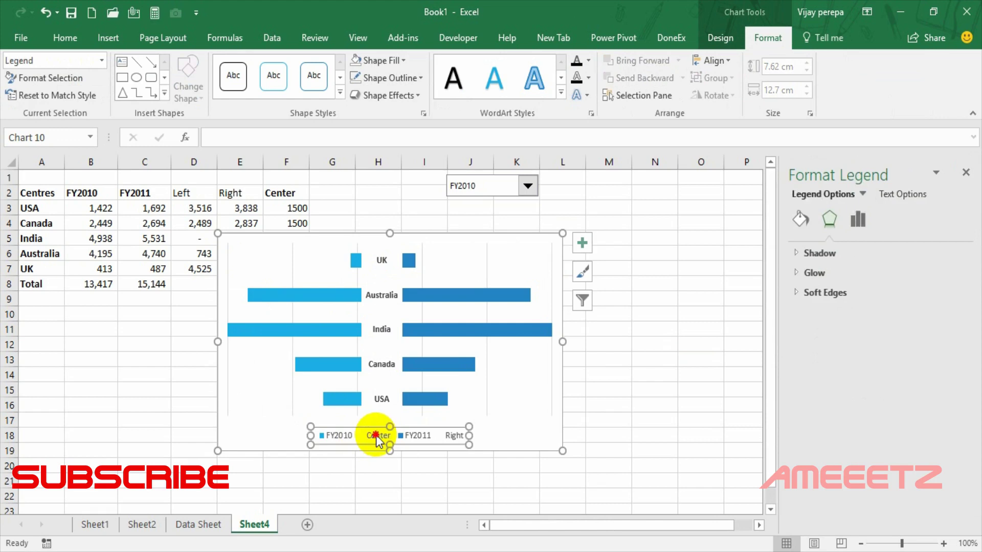
pyautogui.click(376, 434)
pyautogui.press('Delete')
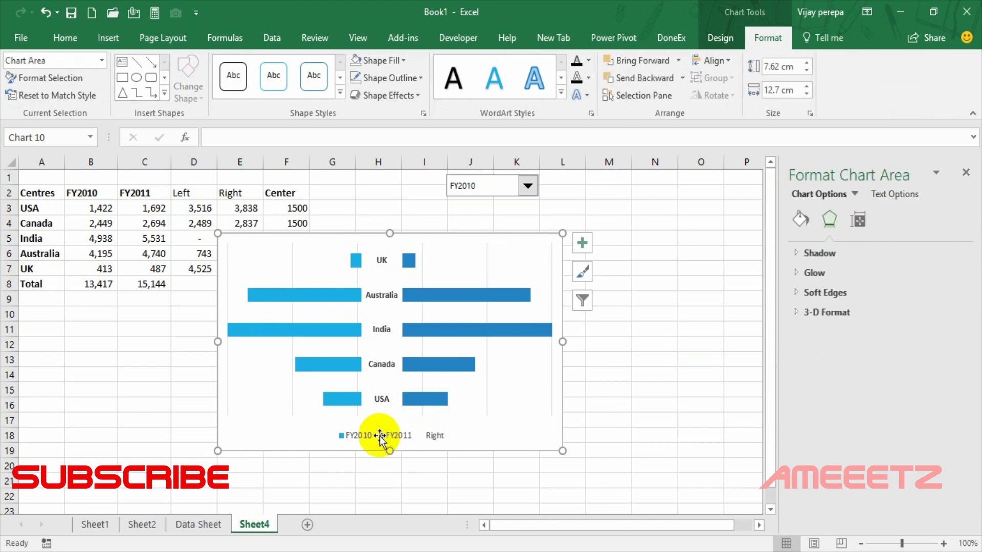
pyautogui.click(438, 435)
pyautogui.press('Delete')
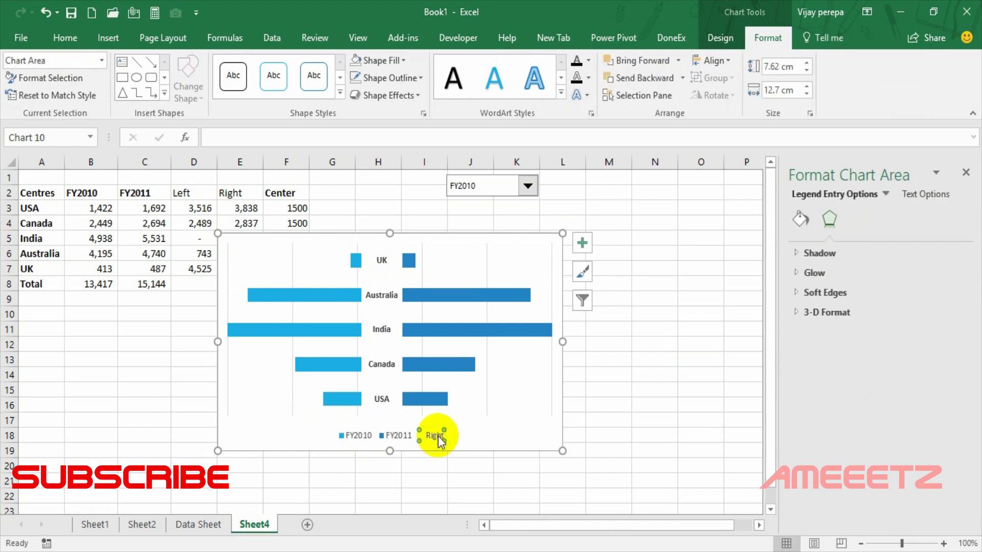
# Add data labels to the FY2011 series bars.
pyautogui.click(442, 298)
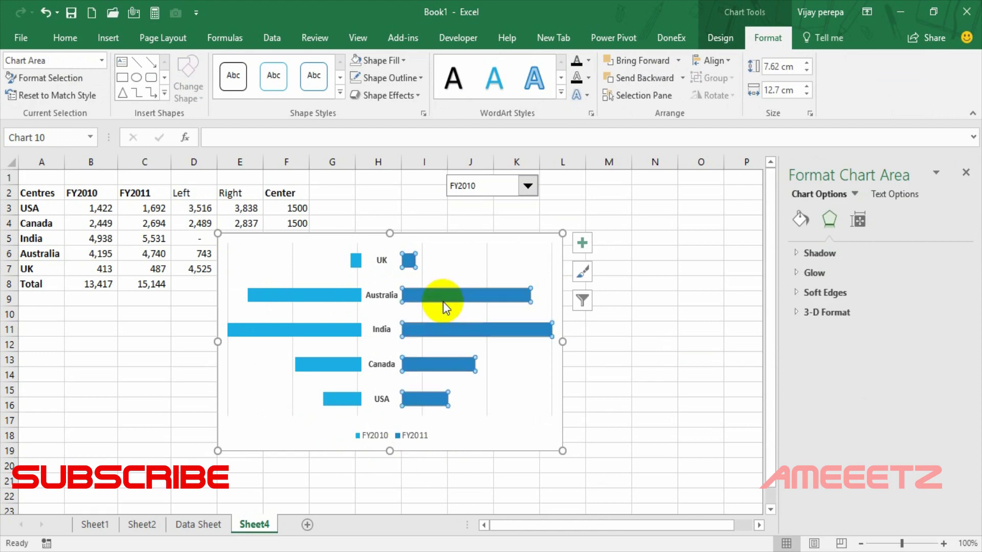
pyautogui.click(720, 38)
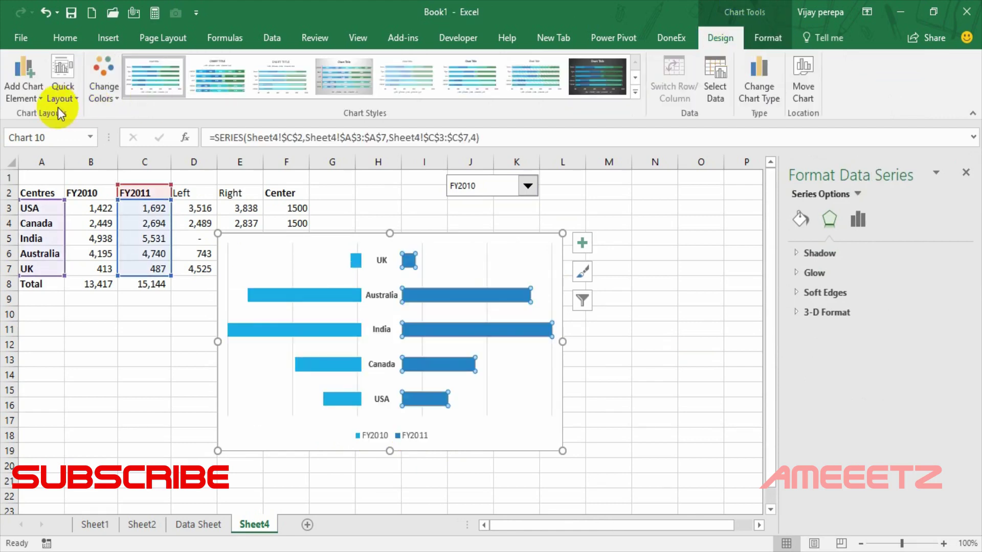
pyautogui.rightClick(492, 295)
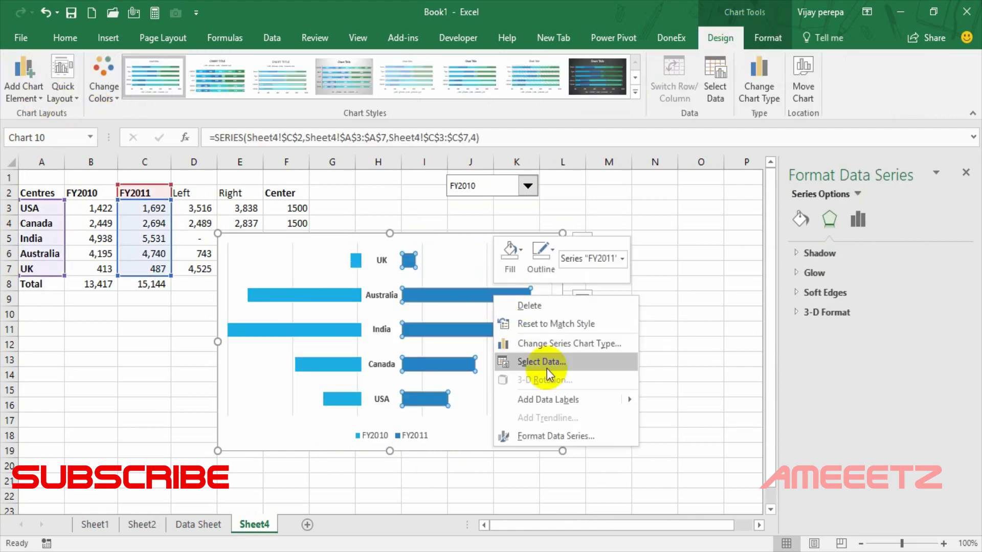
pyautogui.click(563, 400)
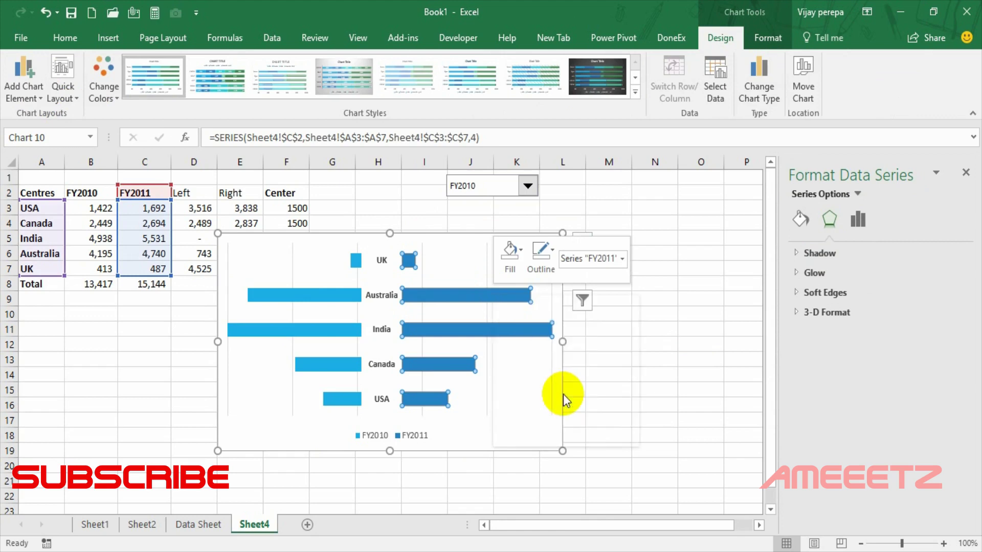
pyautogui.click(434, 297)
pyautogui.rightClick(434, 298)
pyautogui.press('Escape')
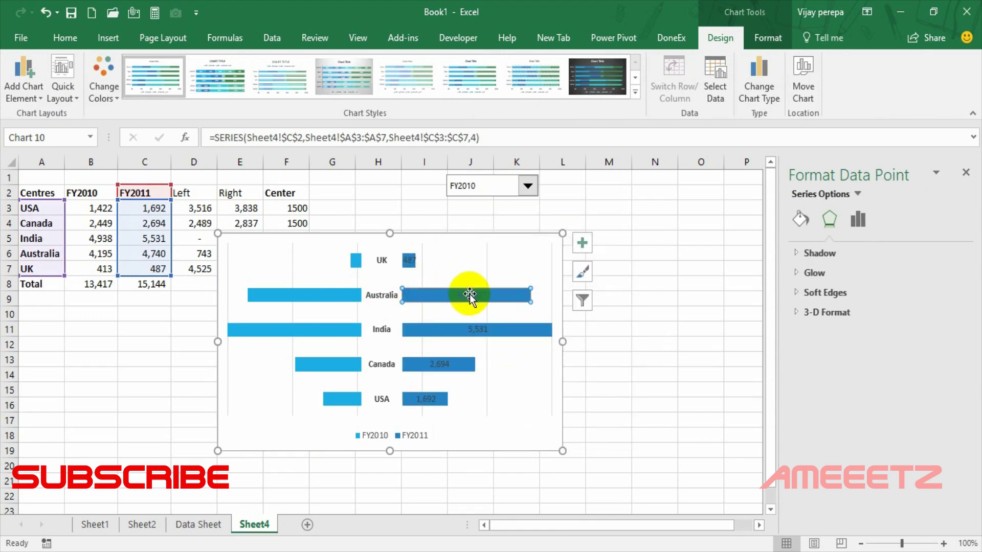
# Set the label position of the FY2011 series' data labels to Inside Base.
pyautogui.click(469, 295)
pyautogui.rightClick(469, 296)
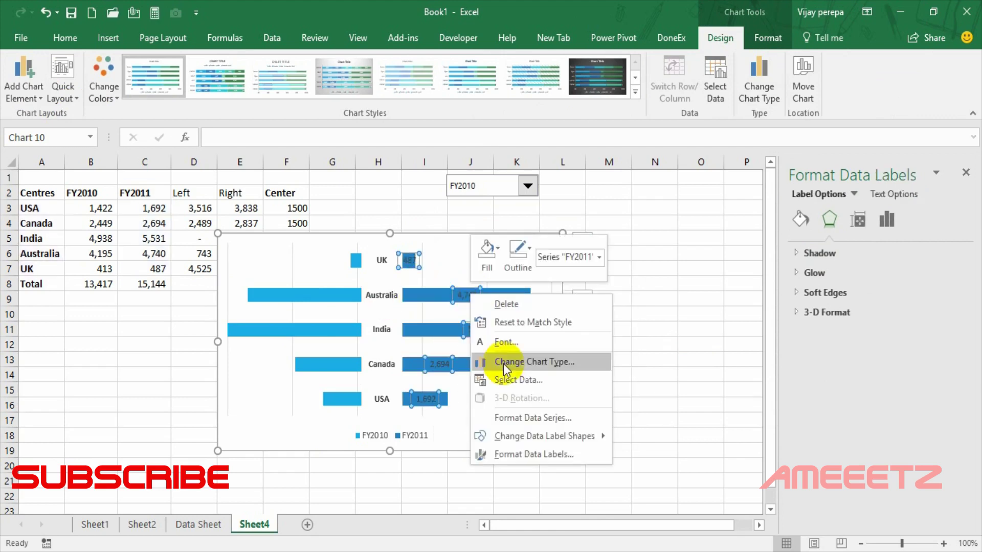
pyautogui.click(531, 457)
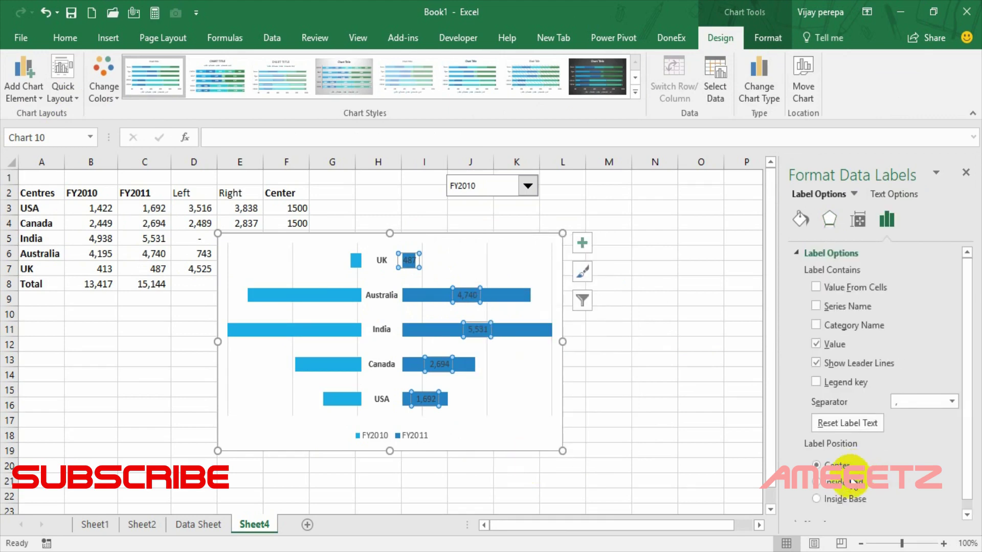
pyautogui.click(852, 499)
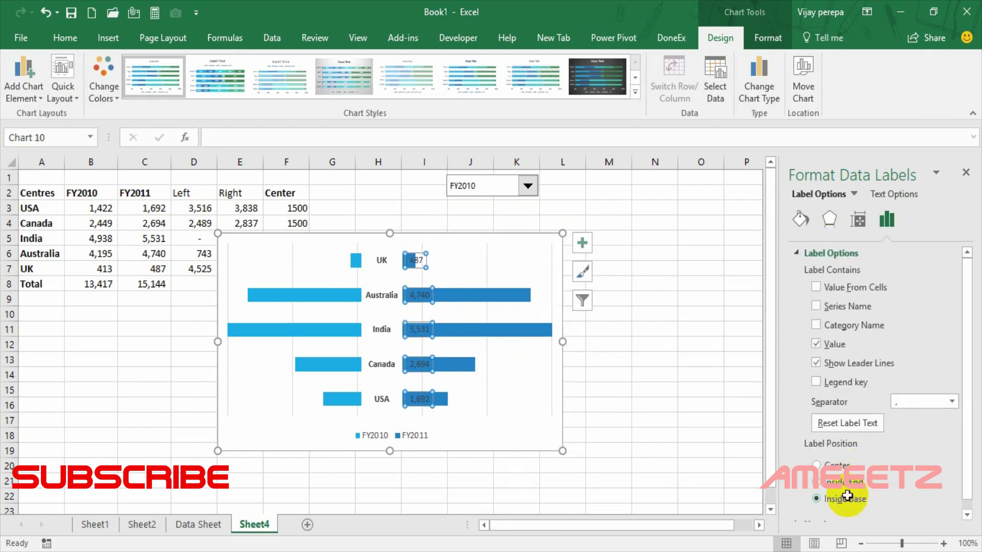
pyautogui.click(632, 387)
# Add data labels to the FY2010 series bars and set their label position to Inside End.
pyautogui.click(359, 266)
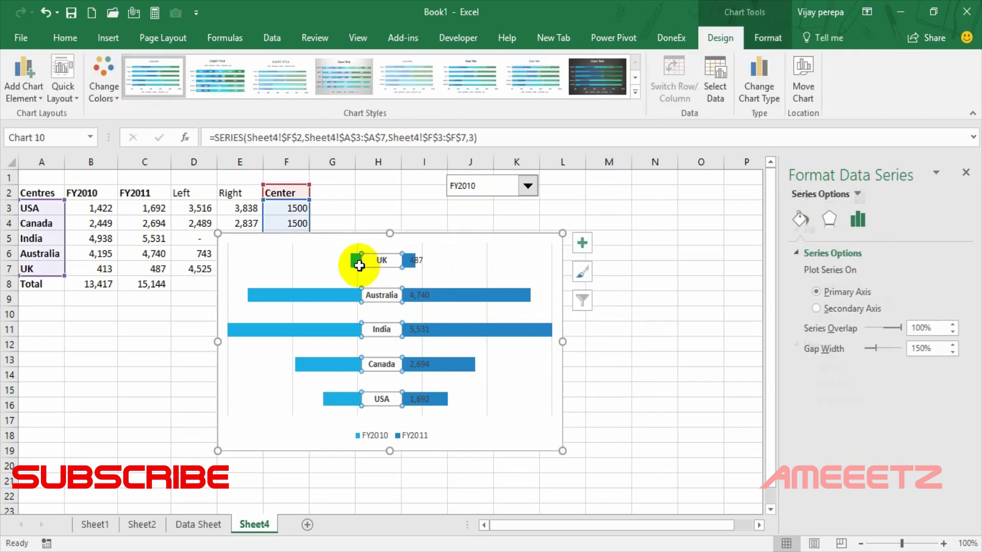
pyautogui.click(353, 263)
pyautogui.rightClick(353, 263)
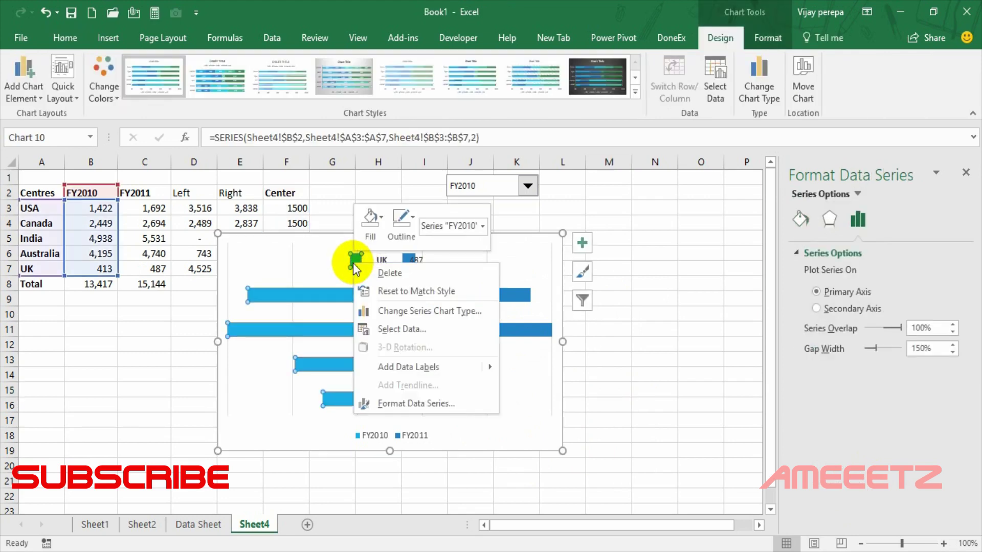
pyautogui.click(405, 333)
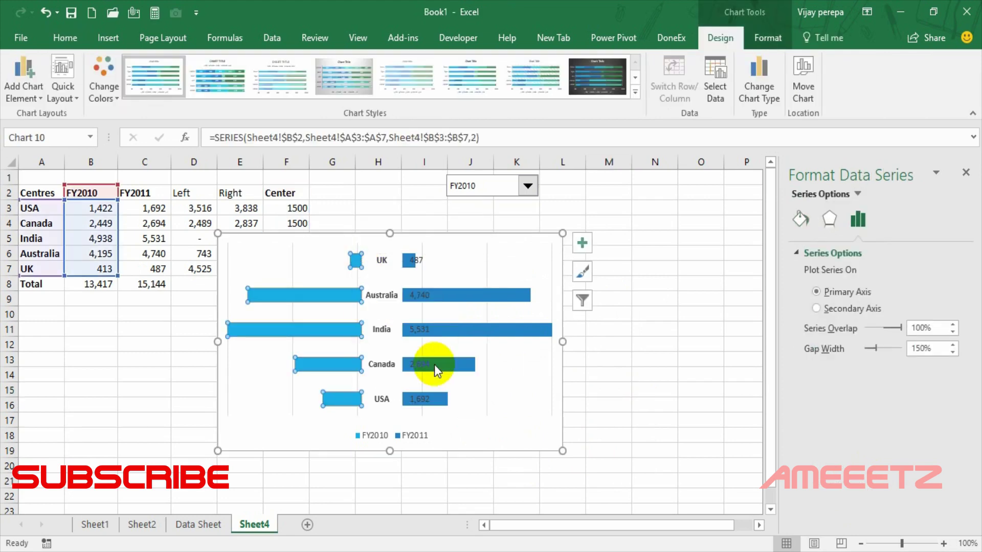
pyautogui.rightClick(357, 260)
pyautogui.click(410, 424)
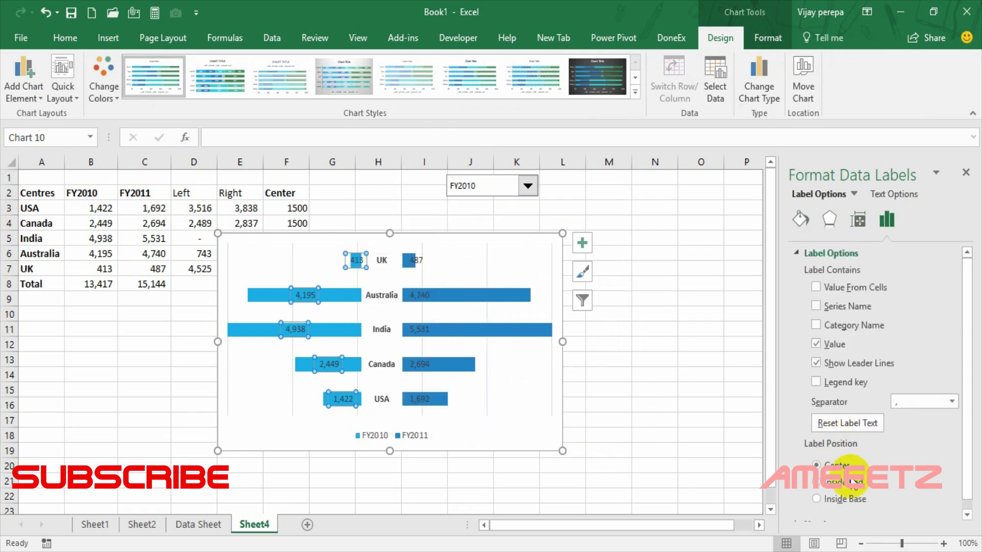
pyautogui.click(844, 499)
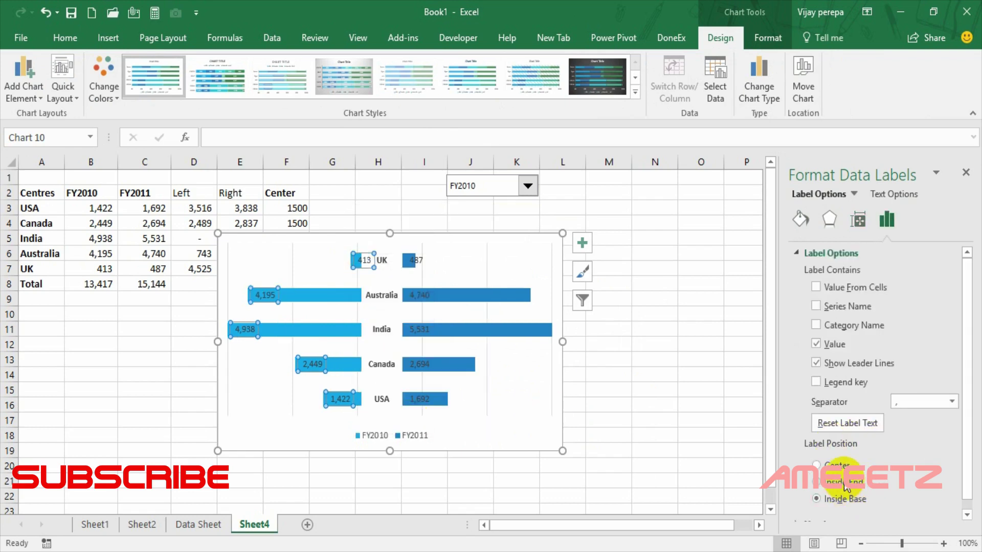
pyautogui.click(653, 390)
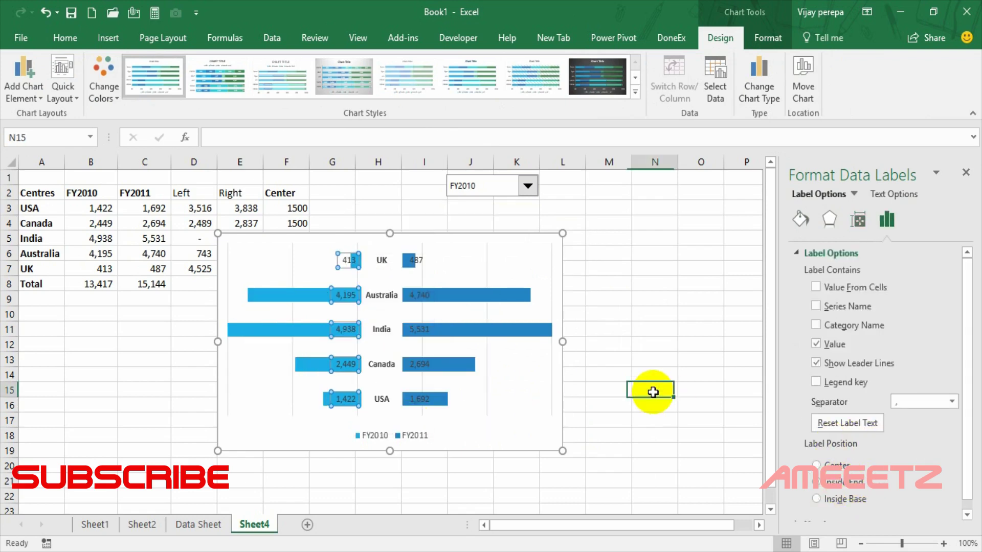
# Make the value labels of both the FY2010 and FY2011 series bold.
pyautogui.click(350, 260)
pyautogui.click(413, 259)
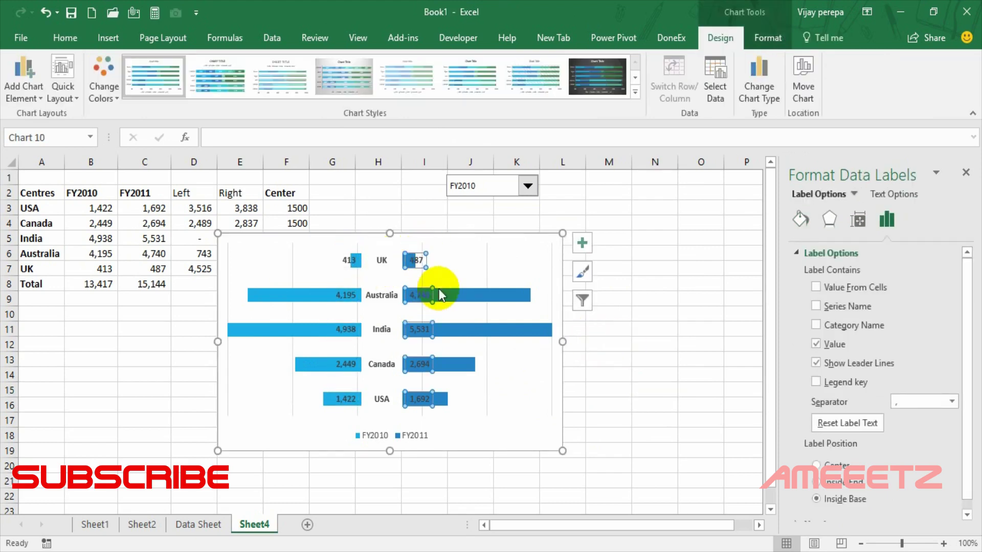
pyautogui.click(596, 346)
# Fill the chart area with standard purple and apply a dark-variation linear gradient that is darkest along its left edge.
pyautogui.click(509, 247)
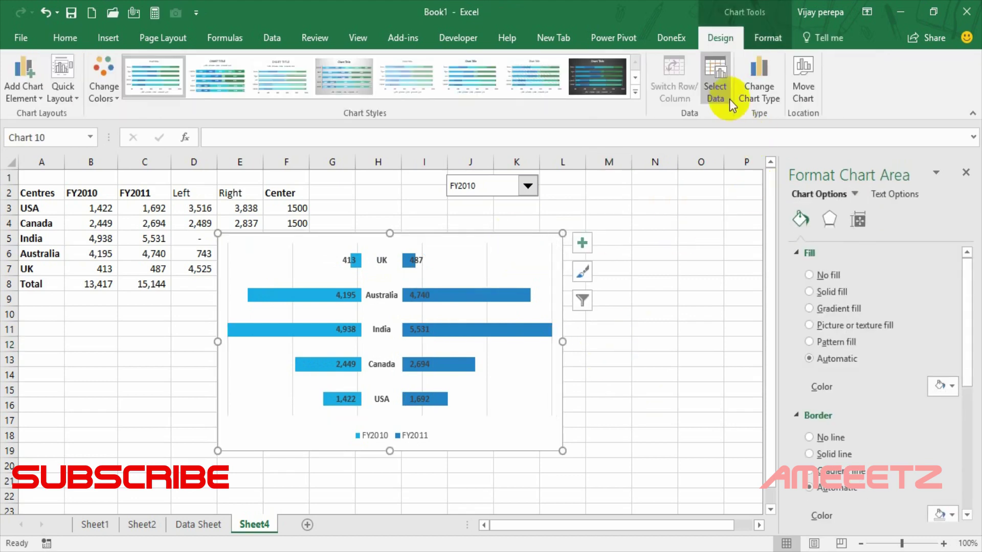
pyautogui.click(768, 38)
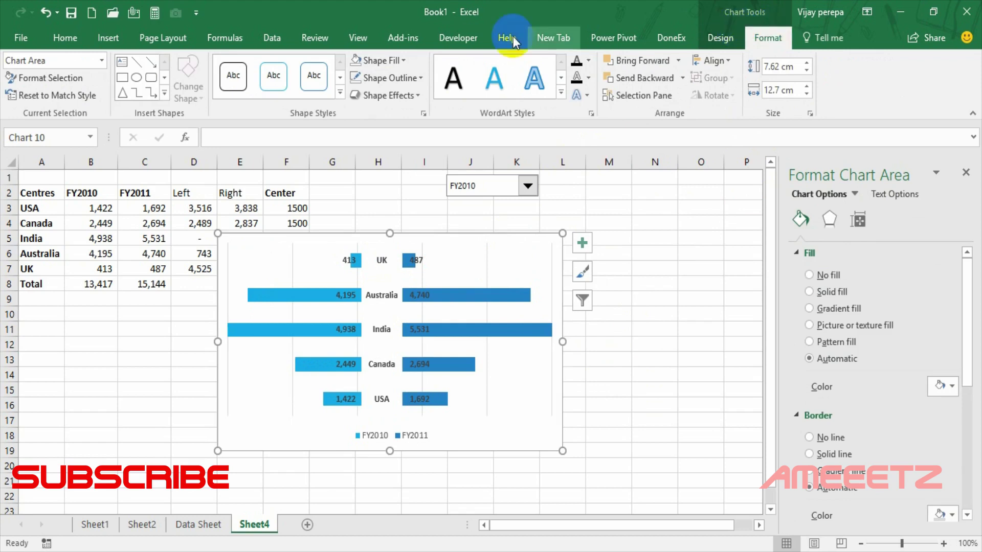
pyautogui.click(403, 61)
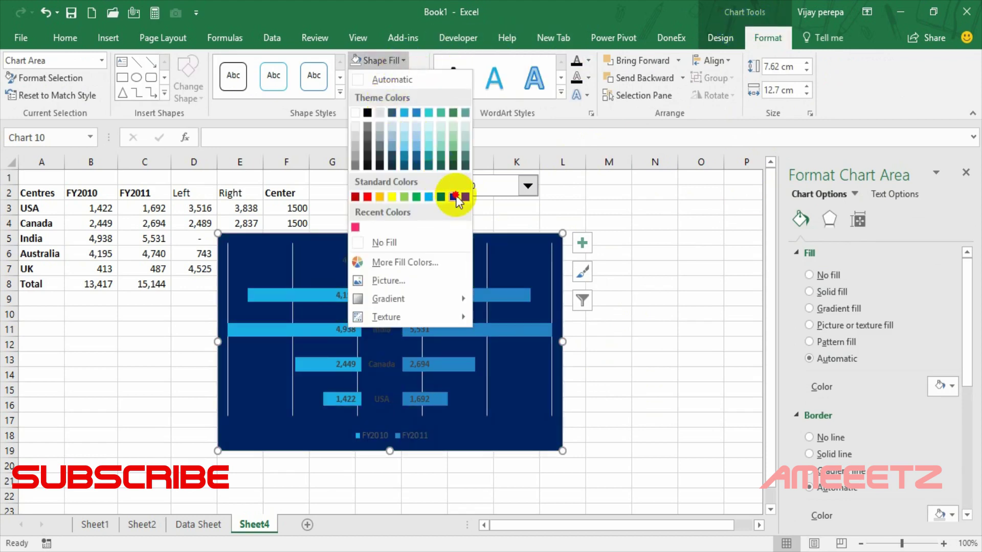
pyautogui.click(453, 197)
pyautogui.click(403, 61)
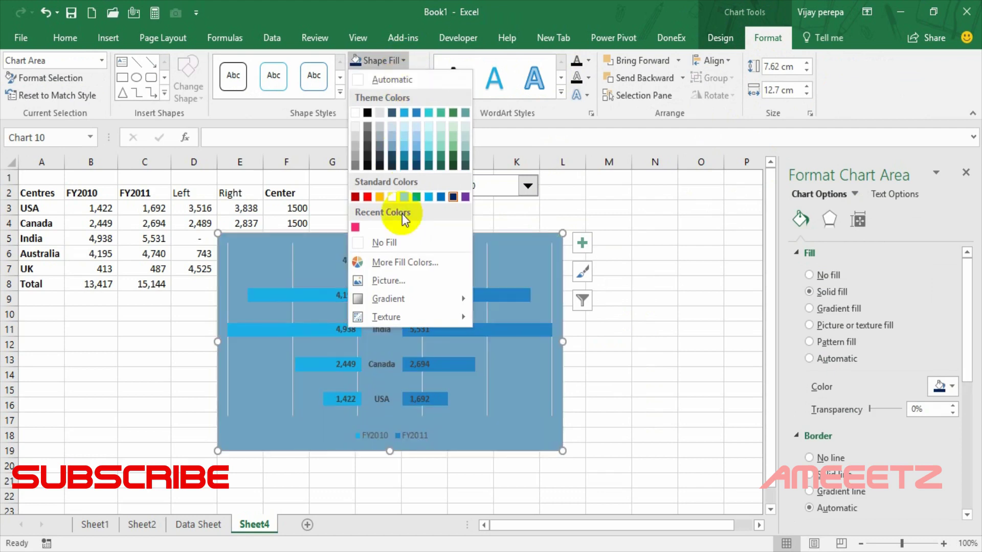
pyautogui.moveTo(394, 300)
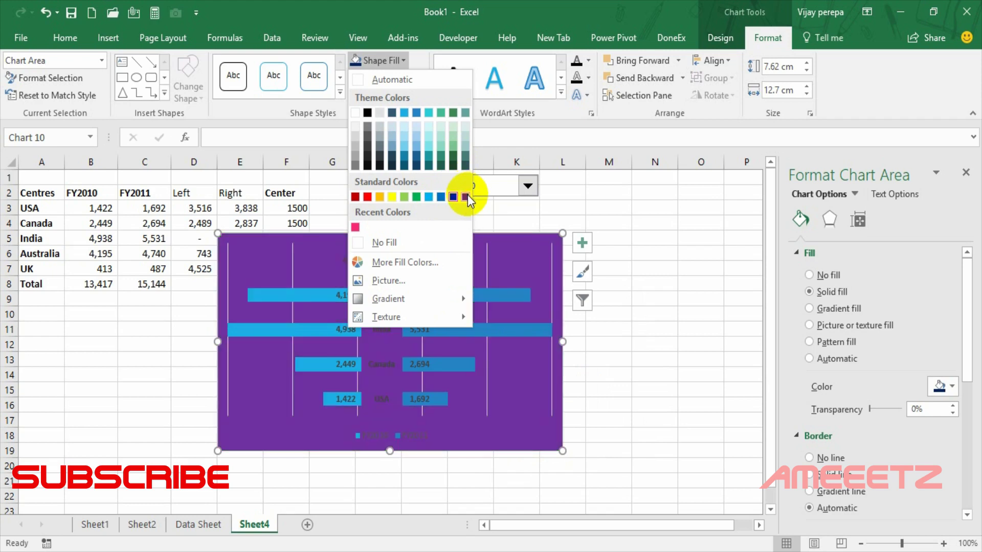
pyautogui.click(468, 195)
pyautogui.click(408, 60)
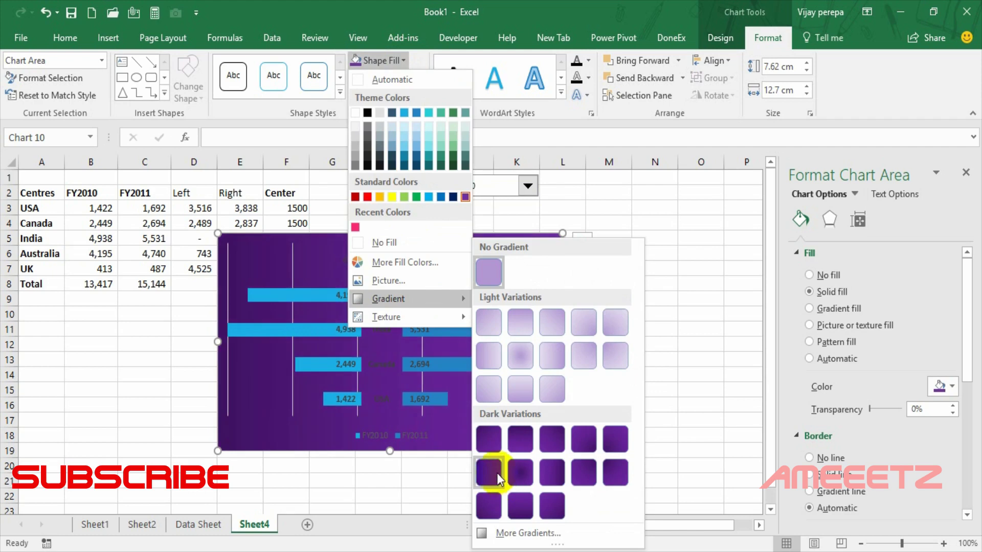
pyautogui.click(492, 469)
pyautogui.rightClick(492, 470)
# Set the font colour of the country labels in the middle of the chart to white.
pyautogui.click(382, 301)
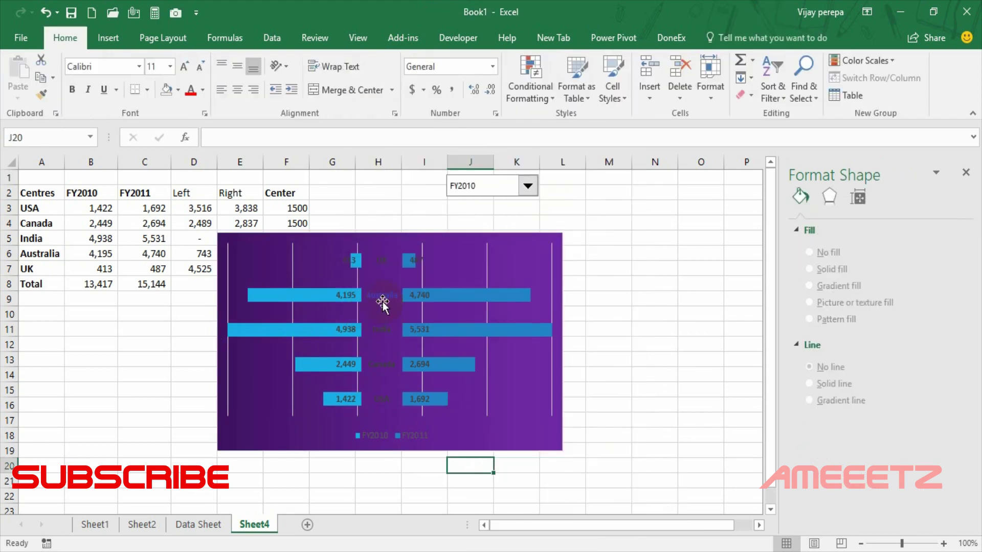
pyautogui.click(380, 300)
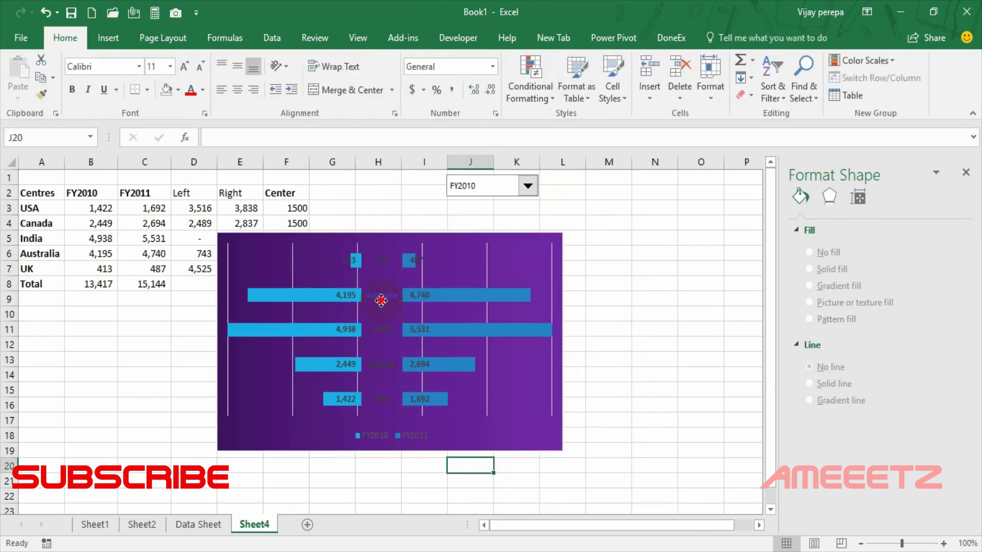
pyautogui.click(188, 91)
# Set the font colour of the FY2010 series' value labels to white.
pyautogui.click(338, 292)
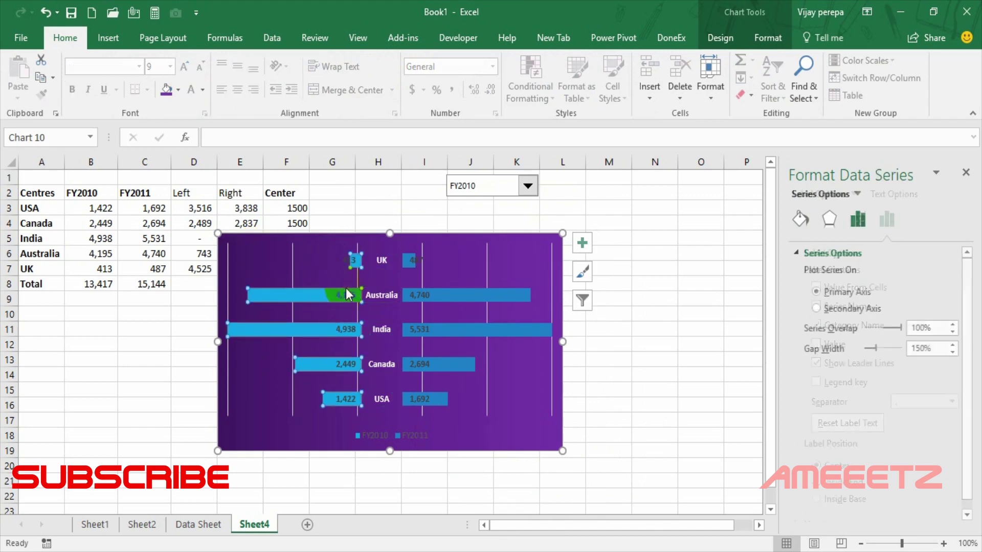
pyautogui.click(342, 294)
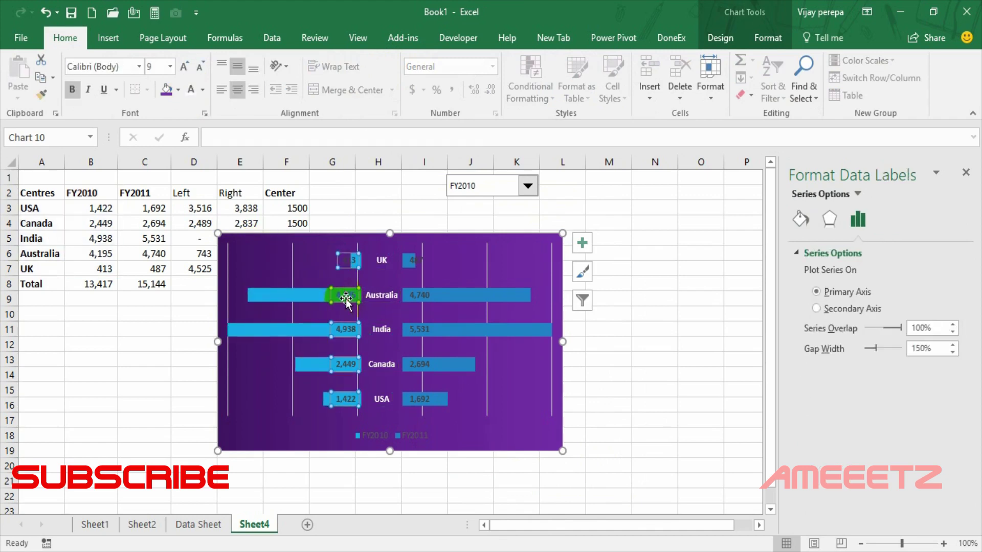
pyautogui.click(203, 91)
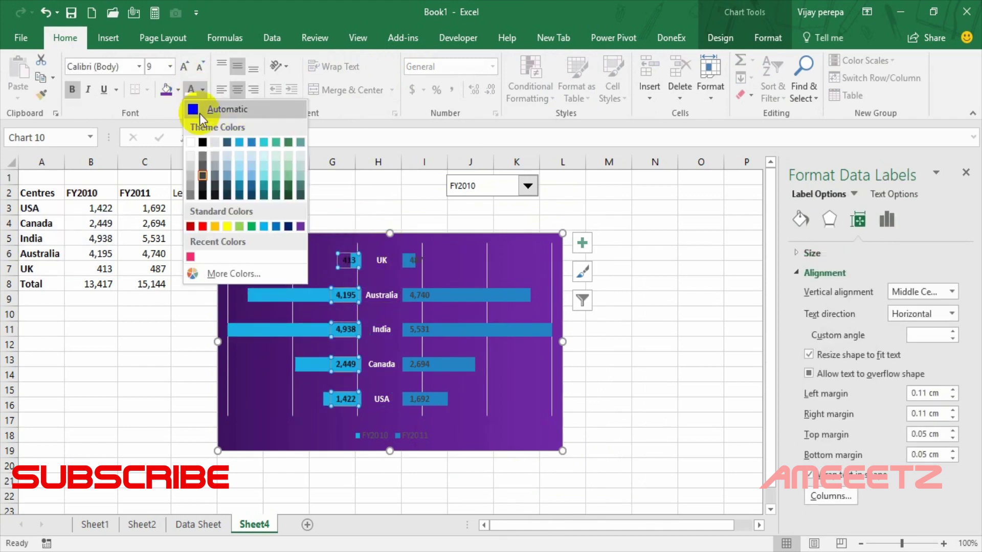
pyautogui.click(191, 90)
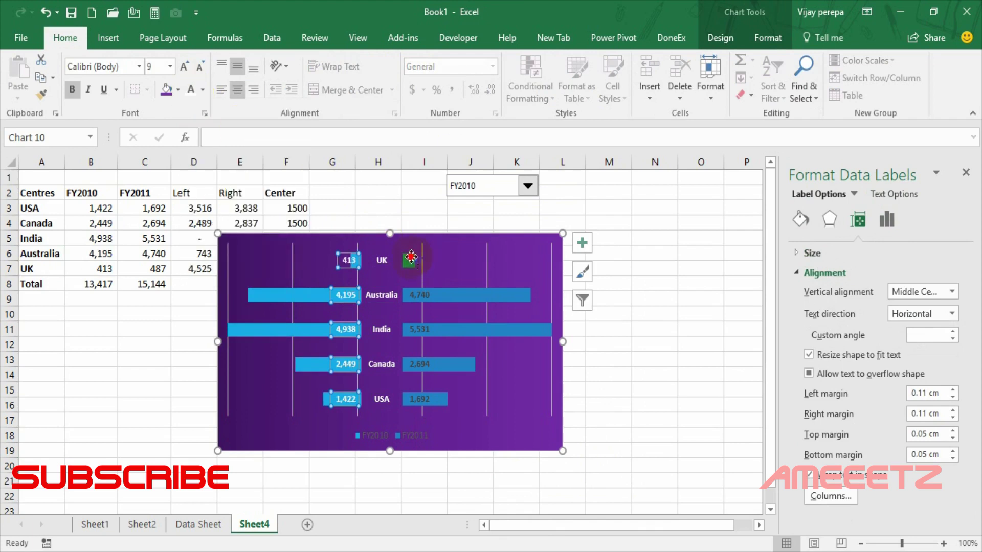
# Apply the same white font colour to the FY2011 value labels and the chart legend.
pyautogui.click(411, 258)
pyautogui.press('F4')
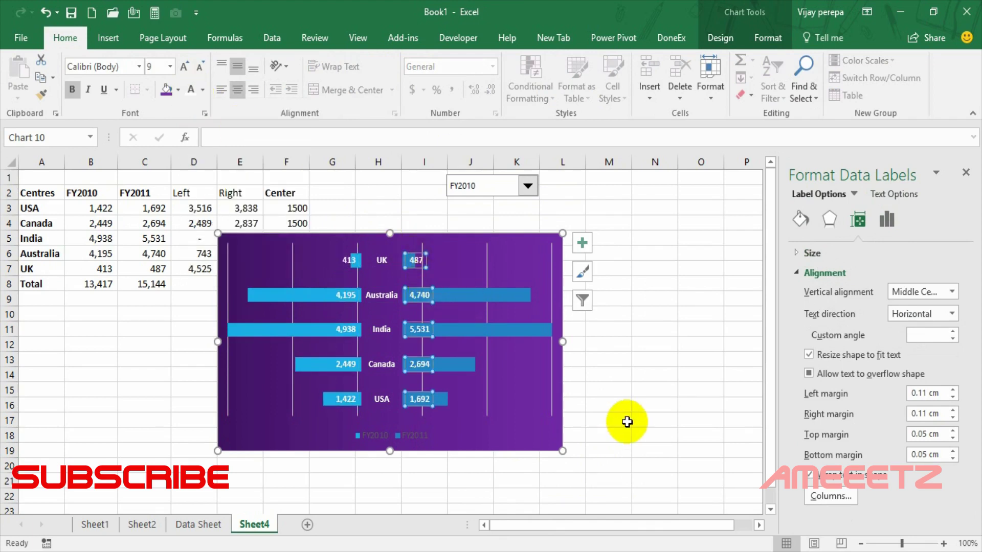
pyautogui.click(428, 435)
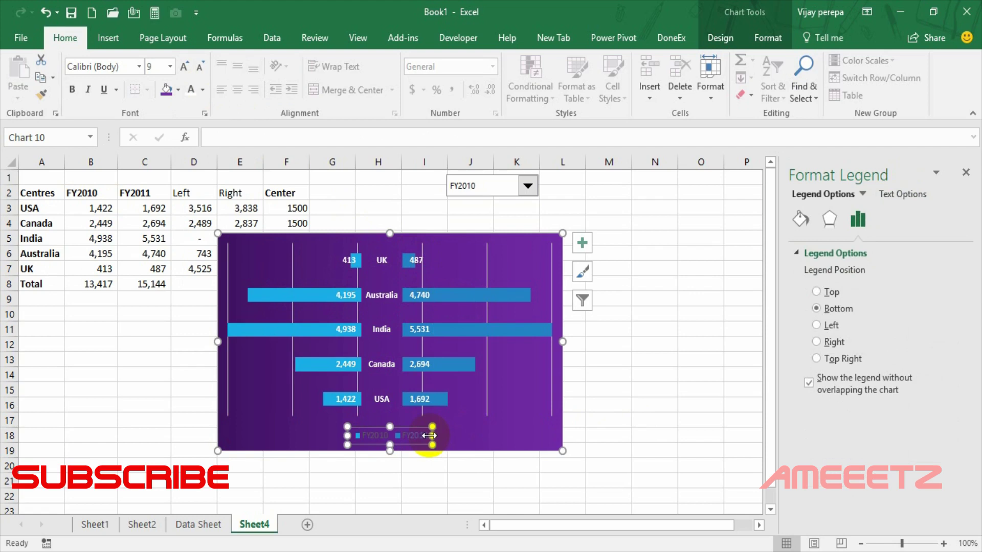
# Delete the chart's vertical major gridlines and move the chart below the data table, starting at row 10 from column A.
pyautogui.click(487, 253)
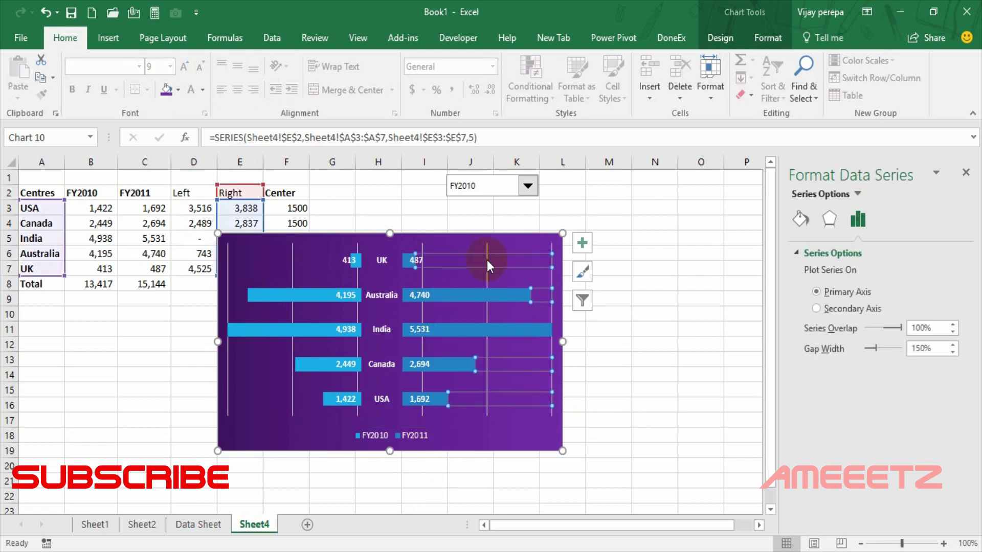
pyautogui.click(486, 269)
pyautogui.click(485, 275)
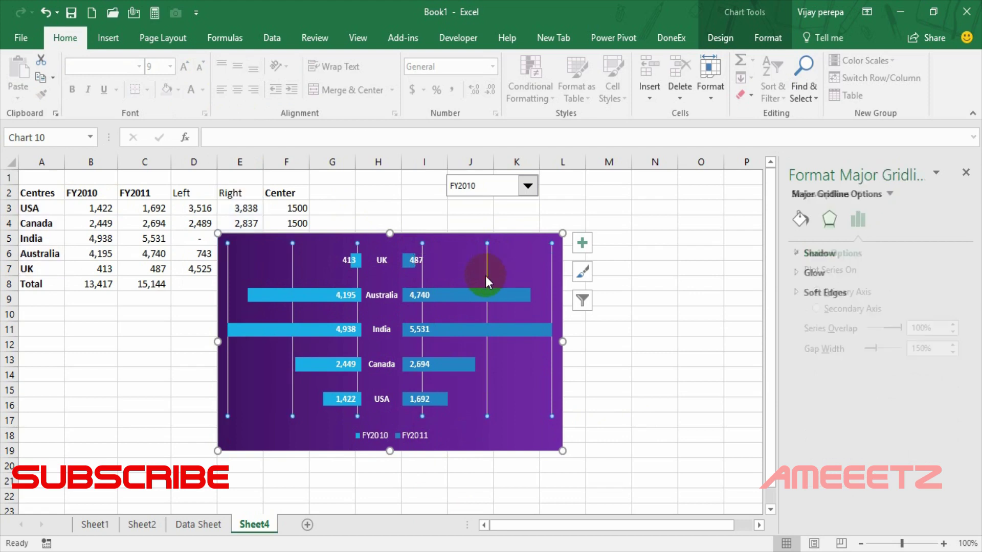
pyautogui.press('Escape')
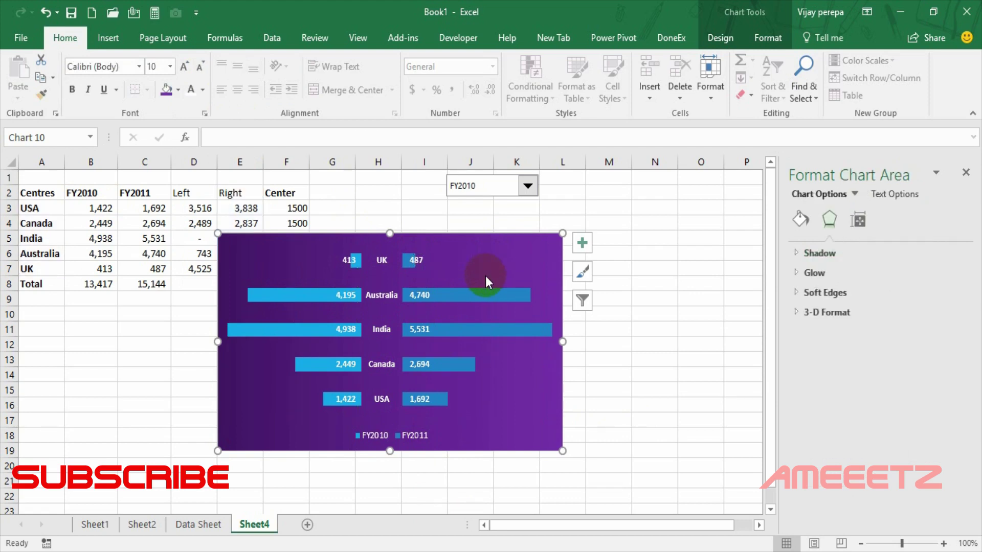
pyautogui.moveTo(495, 235); pyautogui.dragTo(287, 272)
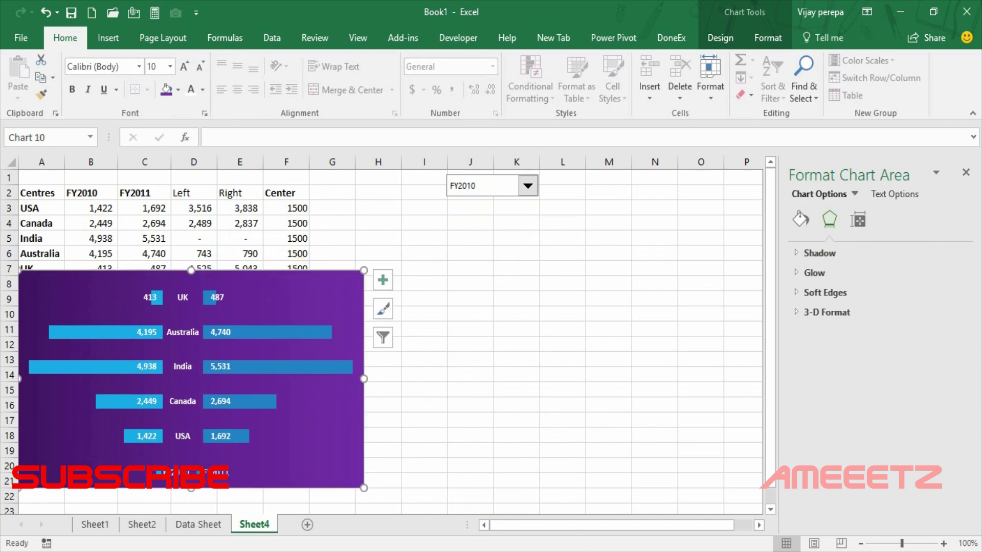
pyautogui.click(588, 261)
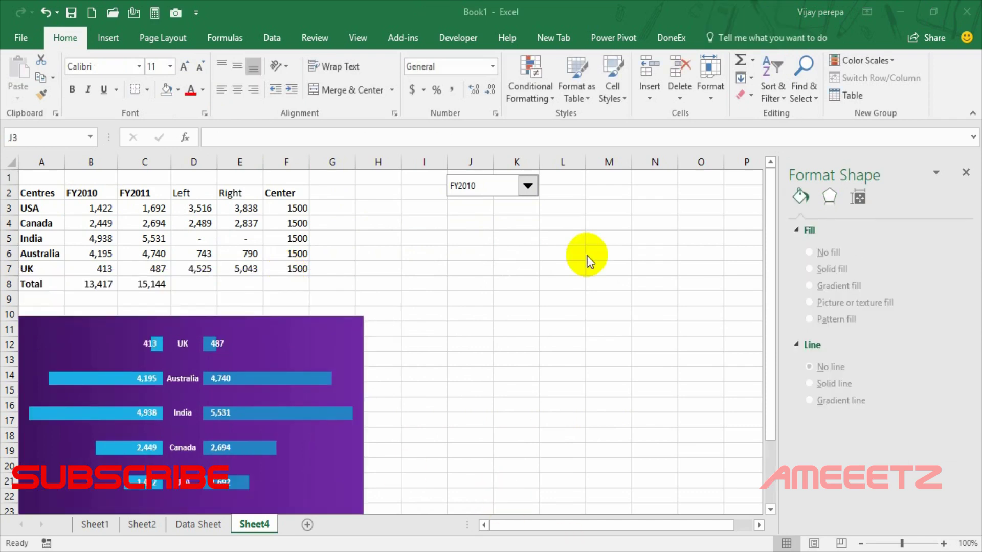
# Enter the heading "Centres" in cell J3, below the FY2010 drop-down.
pyautogui.click(483, 208)
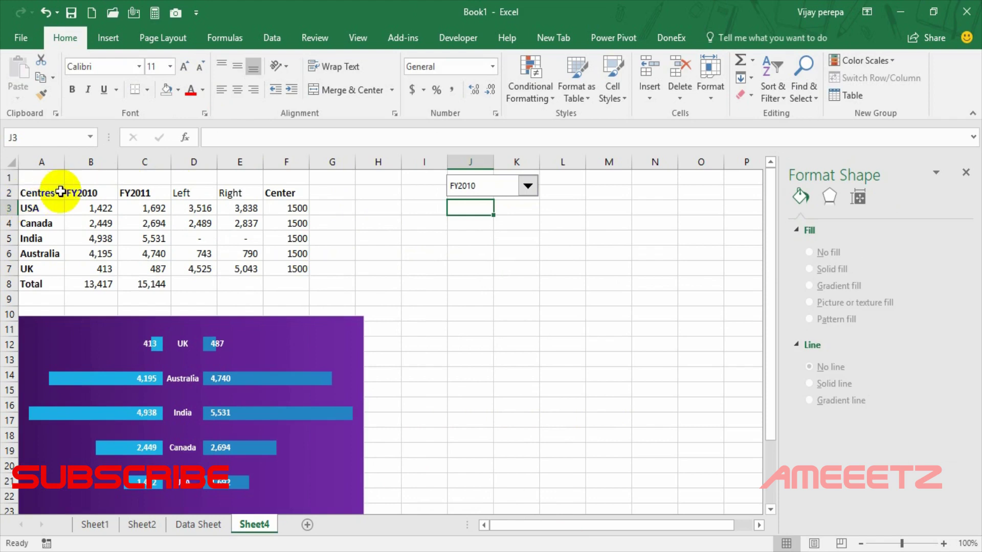
pyautogui.write('Cne')
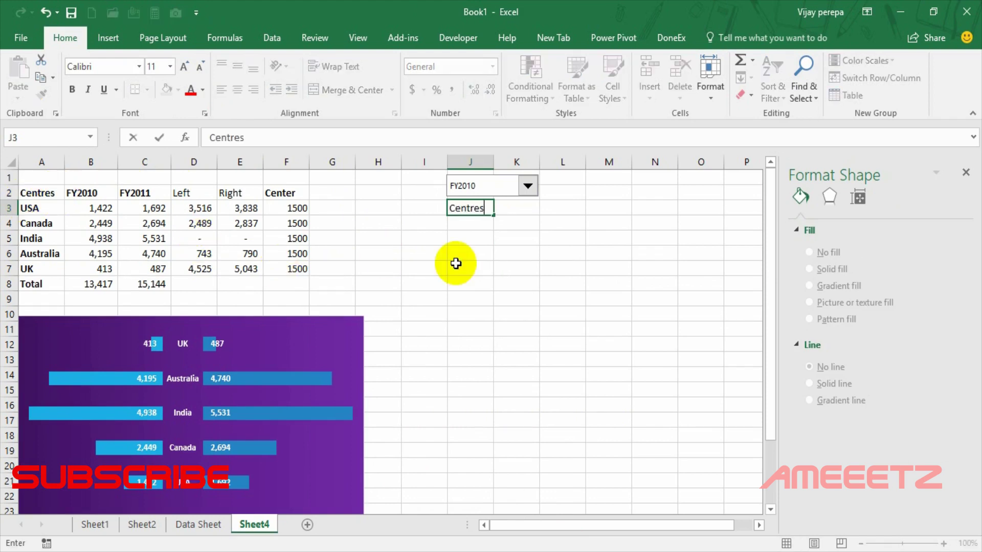
pyautogui.press('Return')
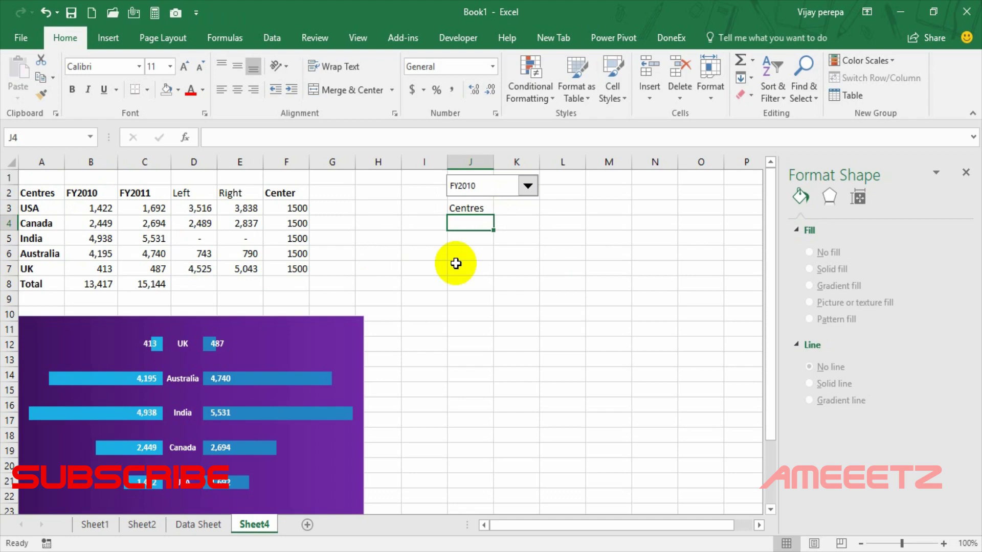
# Enter the formula =UPPER(LEFT(A3,2)) in J4 to abbreviate the first centre, accepting the correction for the missing bracket.
pyautogui.write('=')
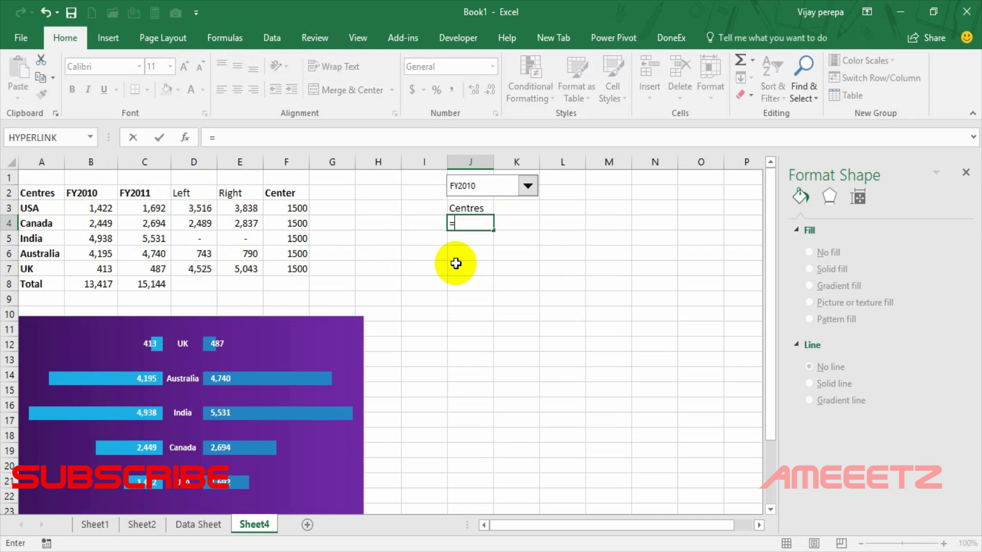
pyautogui.write('Upper(')
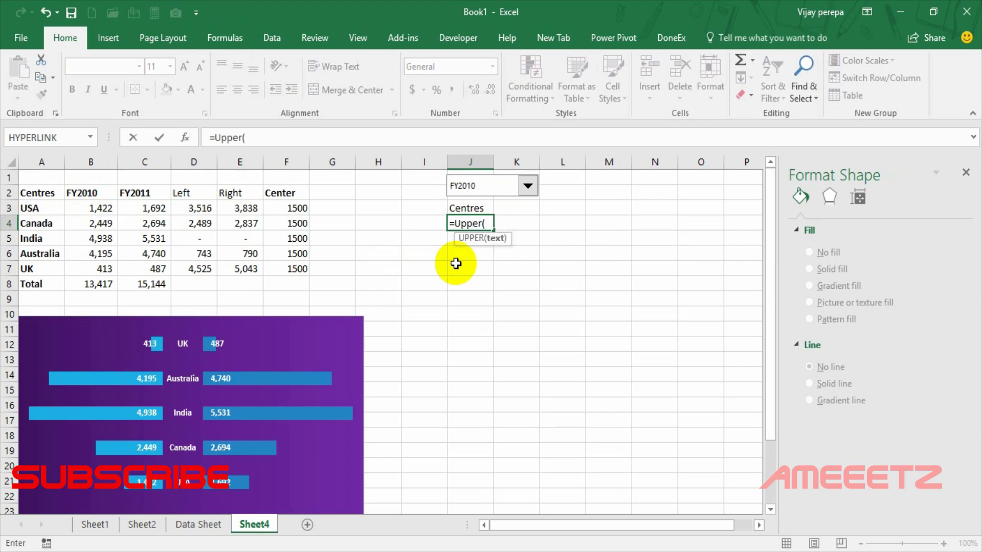
pyautogui.write('left(')
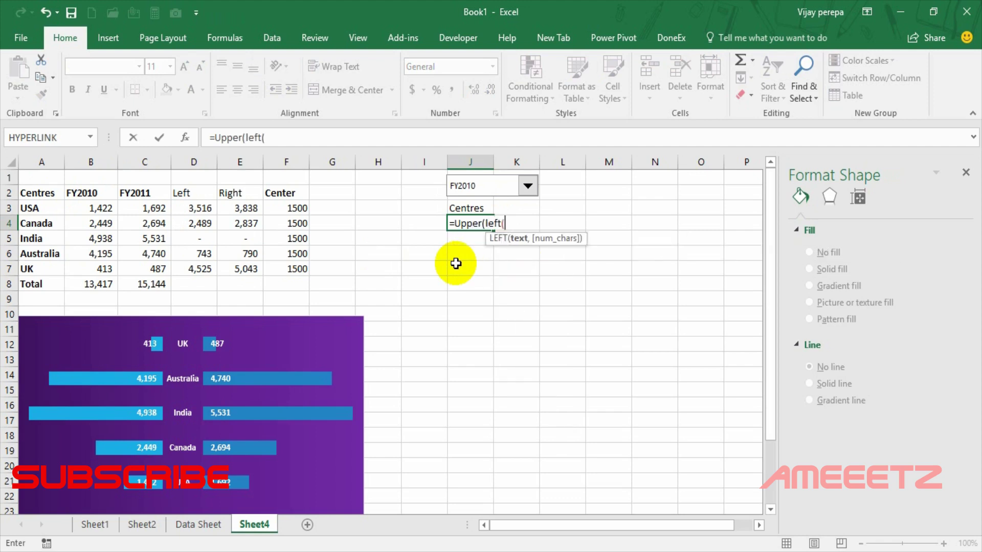
pyautogui.click(54, 208)
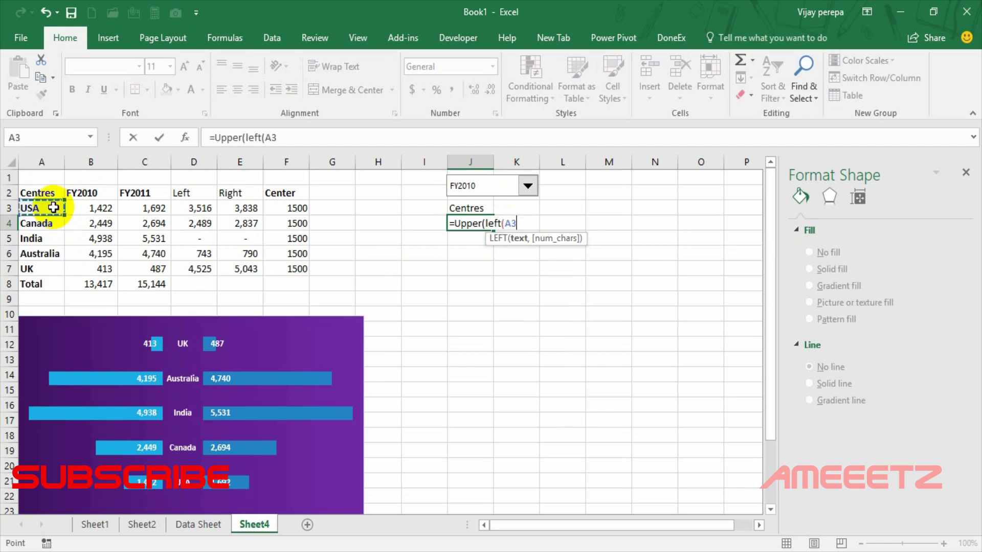
pyautogui.write(',')
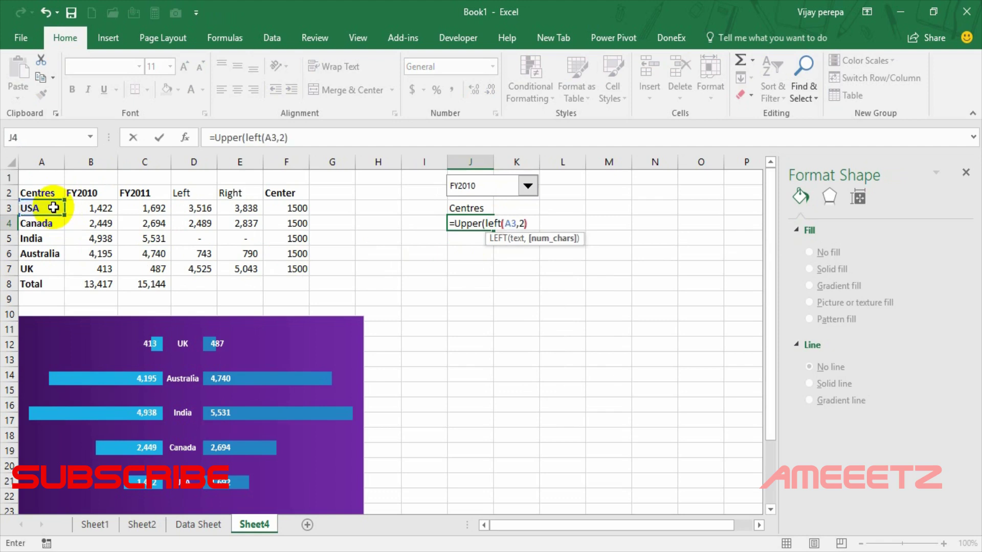
pyautogui.write('2)')
pyautogui.press('Return')
pyautogui.press('y')
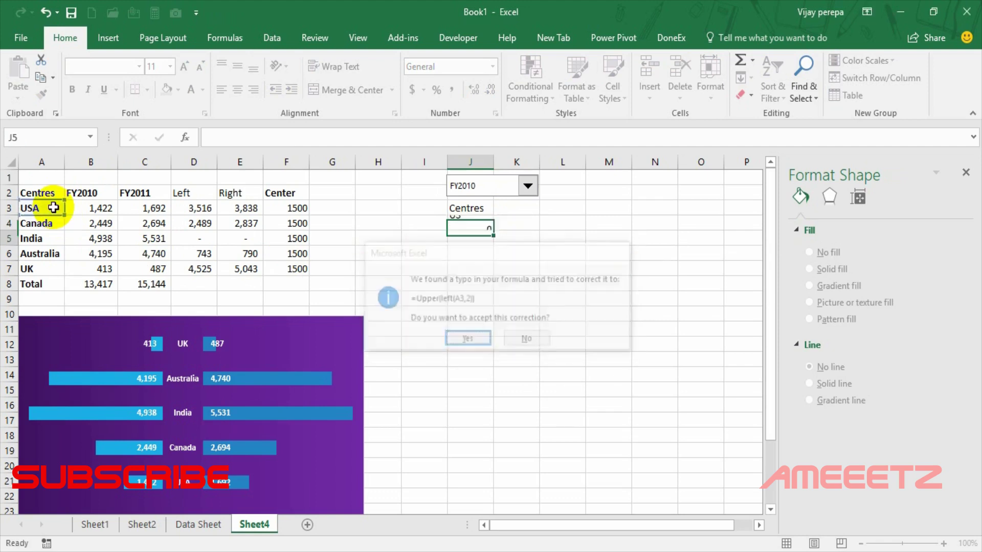
pyautogui.hotkey('ctrl', 'c')
pyautogui.click(54, 208)
pyautogui.press('Down')
pyautogui.hotkey('shift', 'Down')
pyautogui.hotkey('shift', 'Down')
pyautogui.hotkey('shift', 'Down')
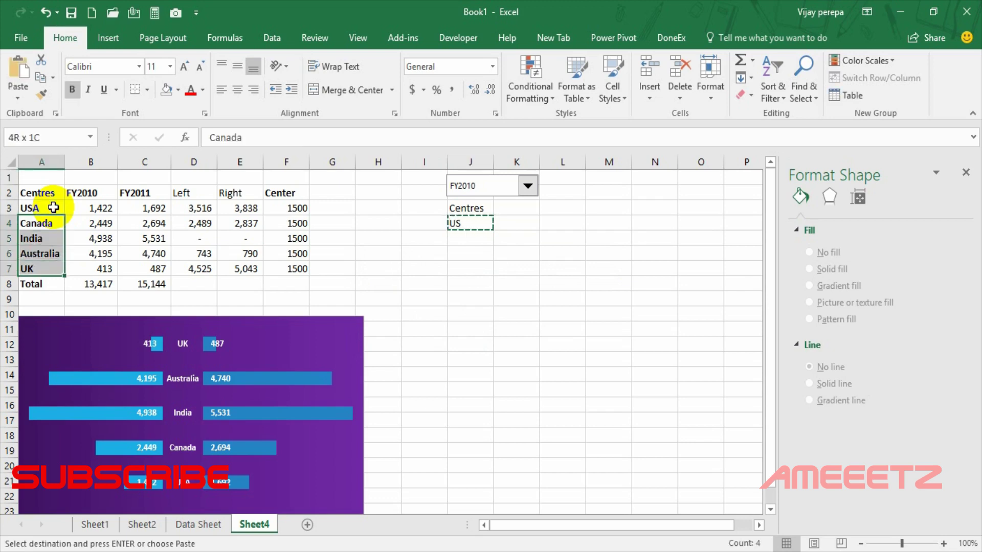
pyautogui.hotkey('shift', 'Down')
pyautogui.press('Down')
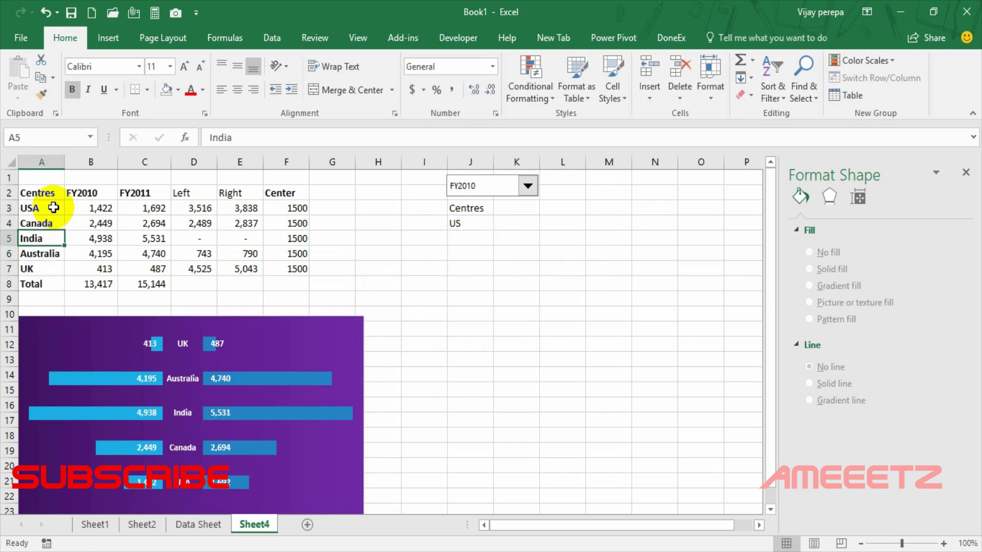
pyautogui.press('Right')
pyautogui.press('Right')
pyautogui.press('Right')
pyautogui.press('Right')
pyautogui.press('Right')
pyautogui.press('Right')
pyautogui.press('Right')
pyautogui.press('Right')
pyautogui.press('Right')
pyautogui.press('Up')
pyautogui.press('Escape')
pyautogui.hotkey('shift', 'Down')
pyautogui.hotkey('shift', 'Down')
pyautogui.hotkey('shift', 'Down')
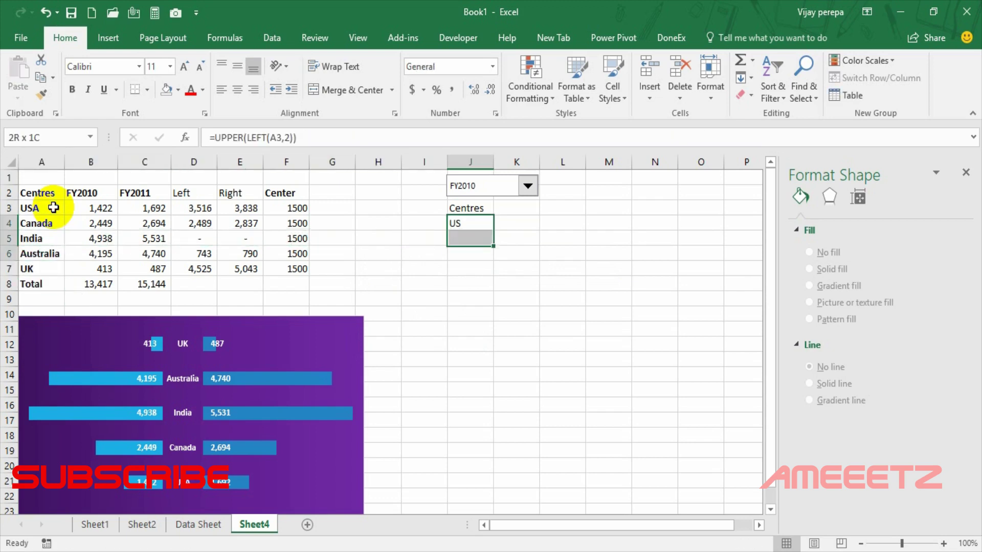
pyautogui.press('Down')
pyautogui.press('Up')
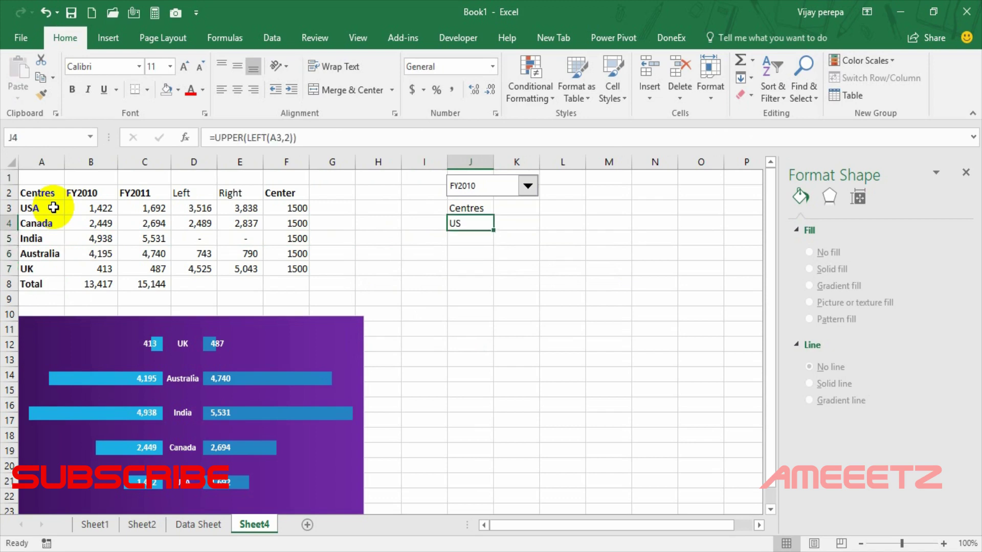
# Copy the abbreviation formula from J4 down through J8 so that every centre is covered.
pyautogui.hotkey('ctrl', 'c')
pyautogui.press('Up')
pyautogui.press('Down')
pyautogui.press('Down')
pyautogui.hotkey('shift', 'Down')
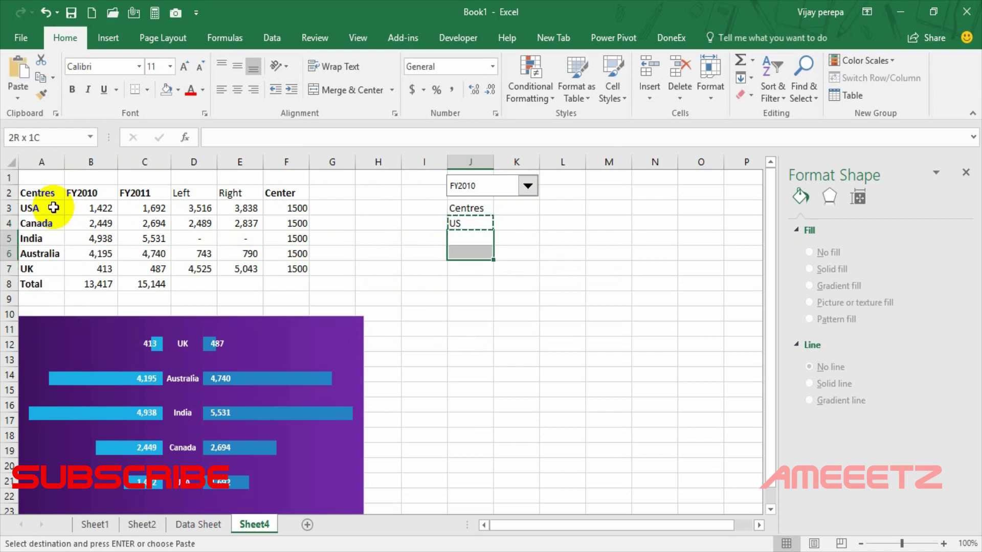
pyautogui.hotkey('shift', 'Down')
pyautogui.press('Return')
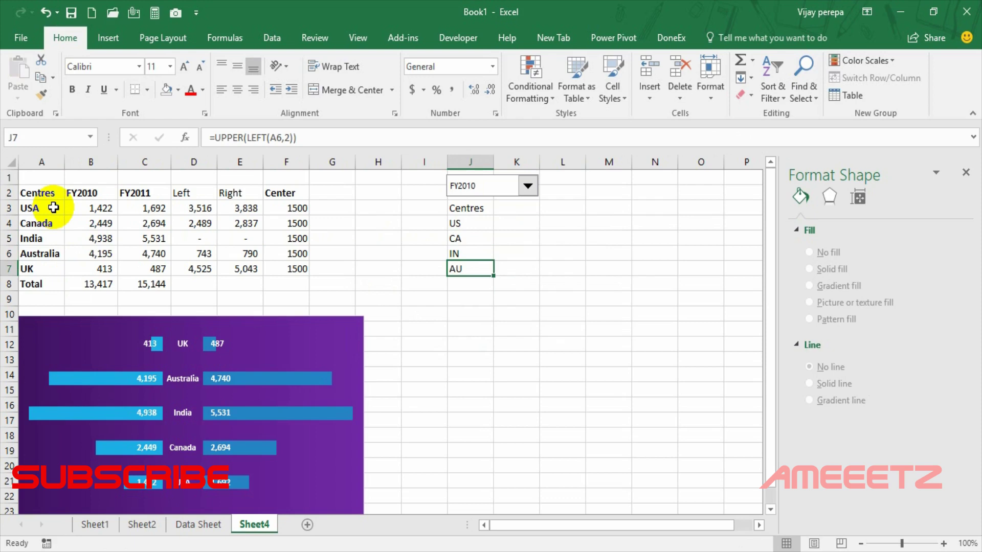
pyautogui.press('Down')
pyautogui.press('Up')
pyautogui.hotkey('ctrl', 'c')
pyautogui.press('Down')
pyautogui.press('Return')
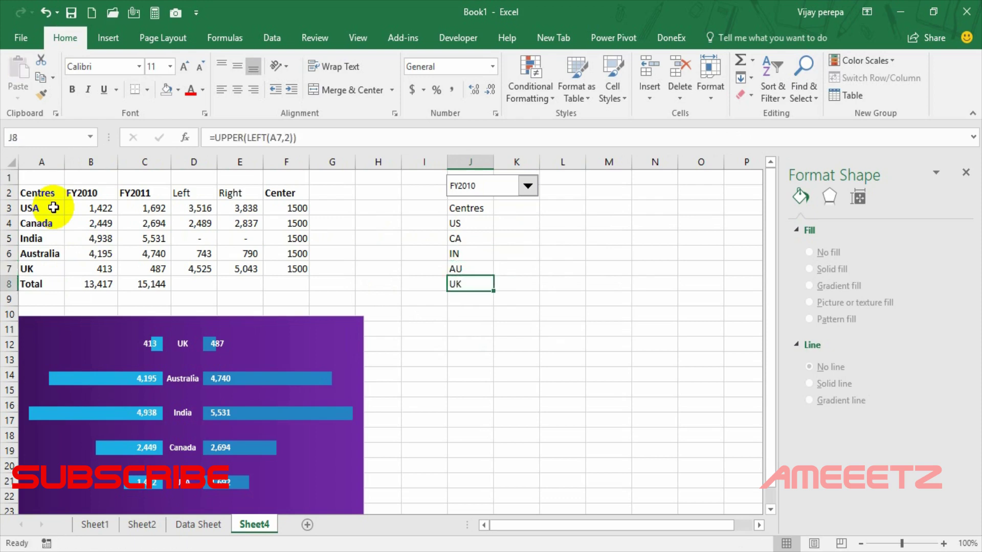
# Enter the heading "Growth" in K3, beside the Centres heading.
pyautogui.press('Up')
pyautogui.press('Up')
pyautogui.press('Up')
pyautogui.press('Up')
pyautogui.press('Up')
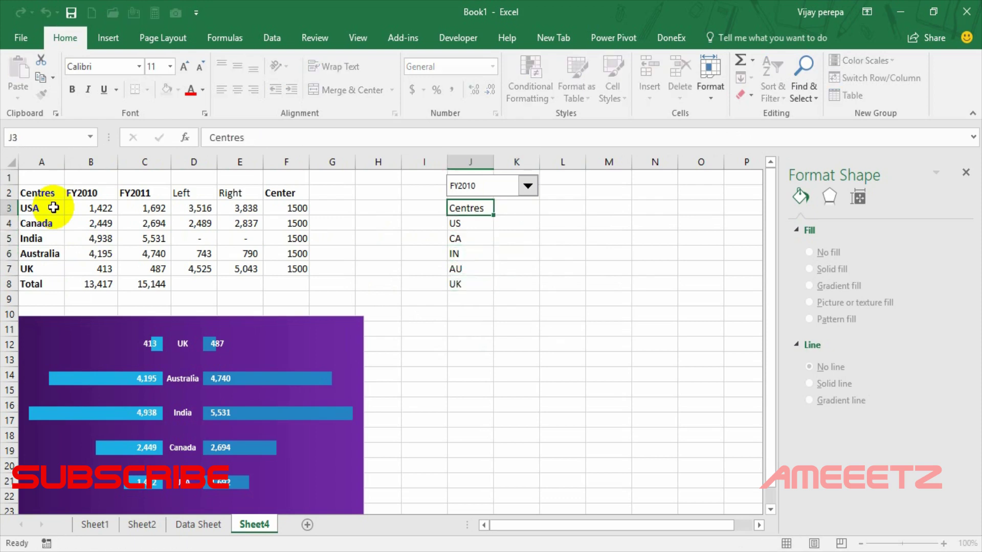
pyautogui.press('Right')
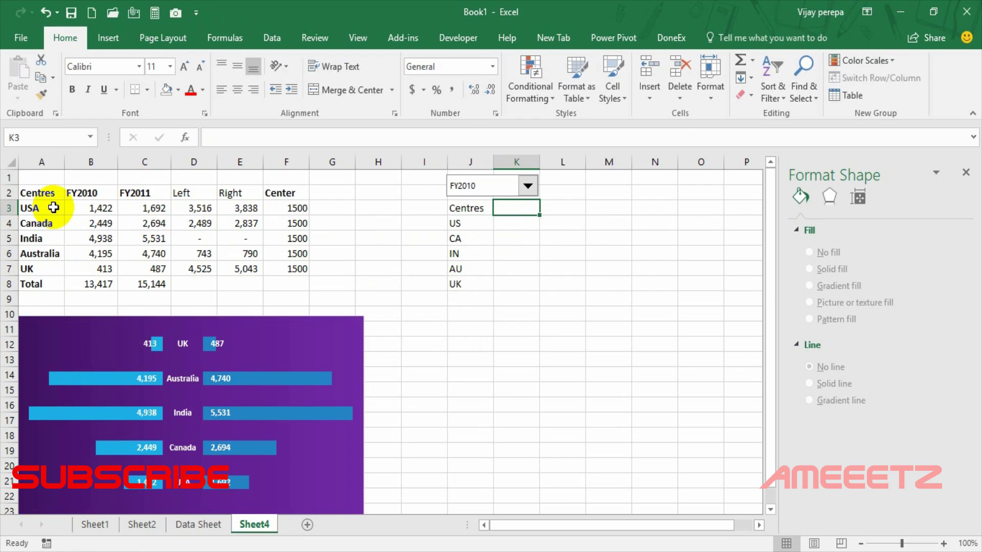
pyautogui.write('Grow')
pyautogui.write('th')
pyautogui.press('Return')
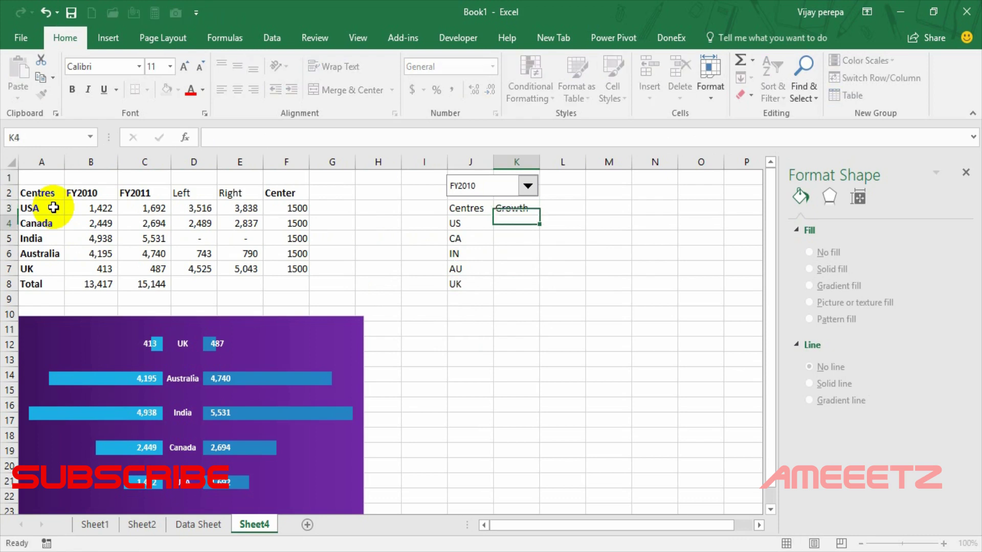
# Enter the formula =C3/B3-1 in K4 to calculate the US growth from FY2010 to FY2011.
pyautogui.write('=')
pyautogui.press('Left')
pyautogui.press('Left')
pyautogui.press('Left')
pyautogui.press('Left')
pyautogui.press('Left')
pyautogui.press('Left')
pyautogui.press('Left')
pyautogui.press('Left')
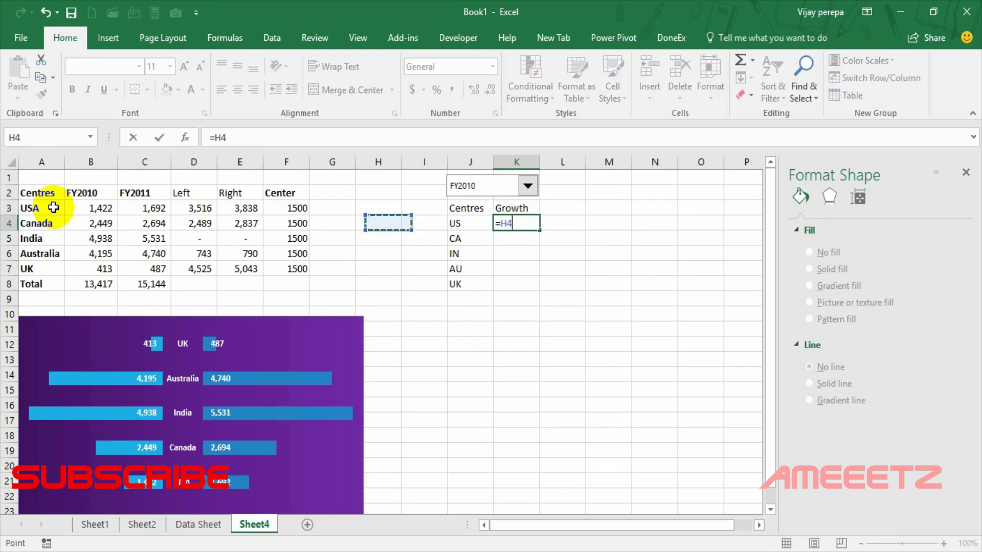
pyautogui.press('Up')
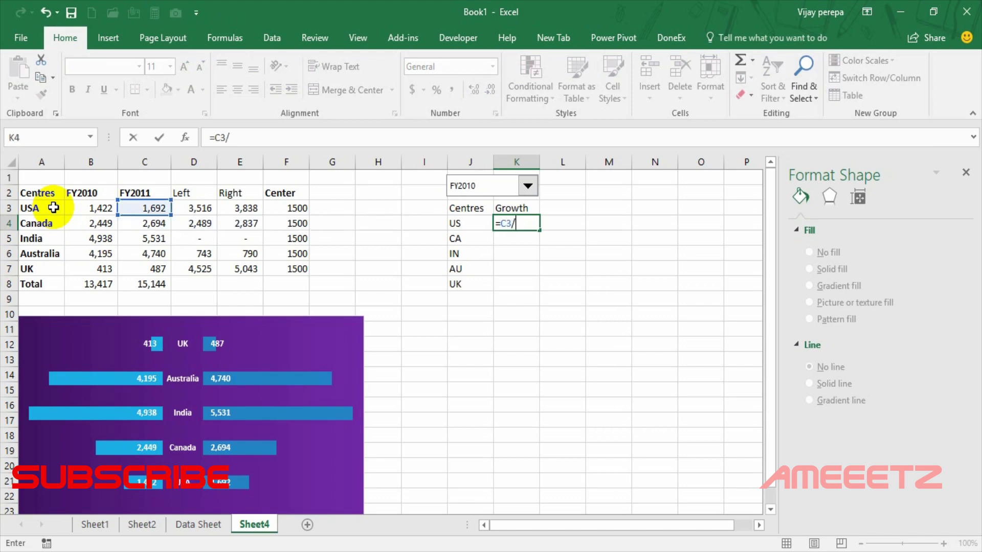
pyautogui.write('/')
pyautogui.press('Left')
pyautogui.press('Left')
pyautogui.press('Left')
pyautogui.press('Left')
pyautogui.press('Left')
pyautogui.press('Left')
pyautogui.press('Left')
pyautogui.press('Left')
pyautogui.press('Left')
pyautogui.press('Up')
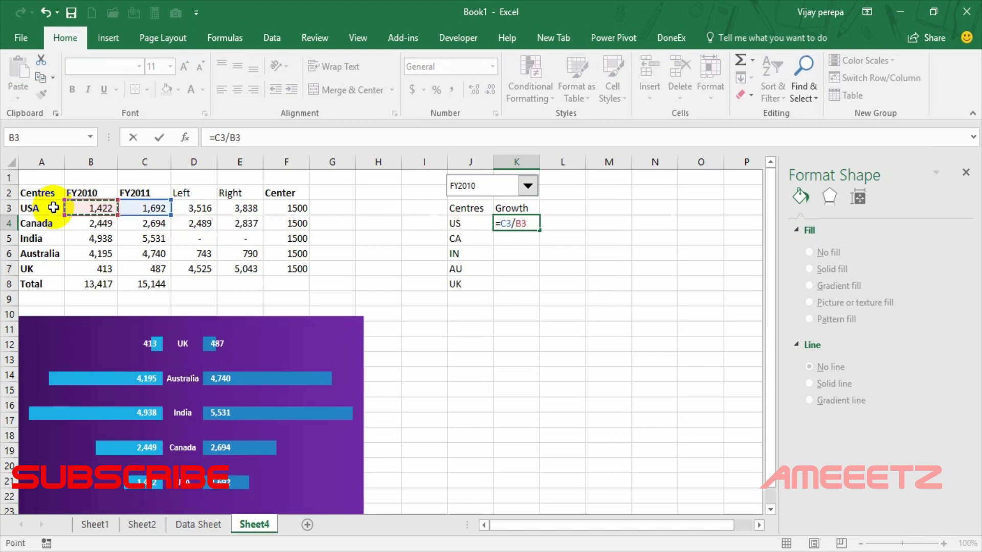
pyautogui.write('-1')
pyautogui.press('Return')
# Copy the growth formula from K4 down to K5:K8 for the remaining centres.
pyautogui.press('Up')
pyautogui.hotkey('ctrl', 'c')
pyautogui.press('Down')
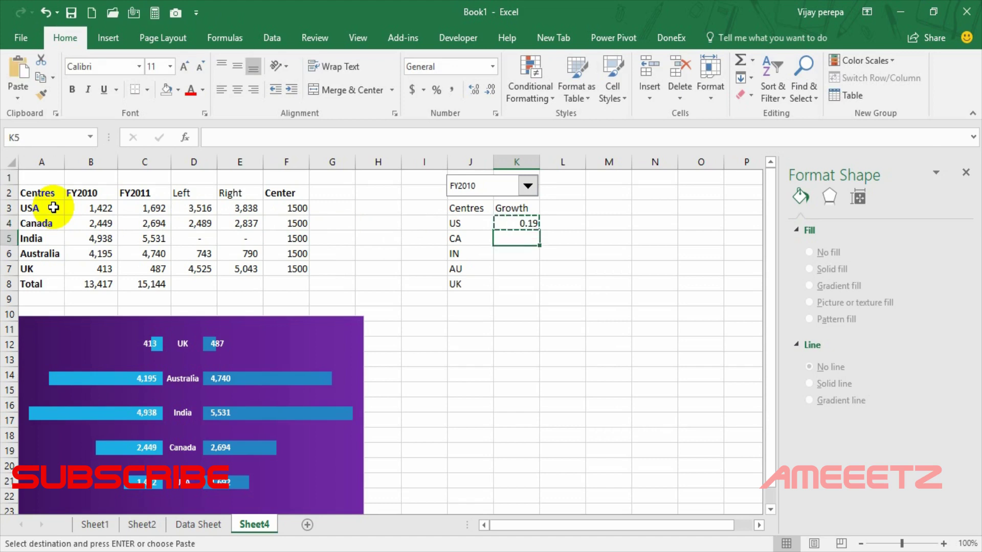
pyautogui.hotkey('shift', 'Down')
pyautogui.hotkey('shift', 'Down')
pyautogui.hotkey('shift', 'Down')
pyautogui.hotkey('ctrl', 'v')
pyautogui.press('Return')
# Enter the label "Total" in J9, below the UK row.
pyautogui.press('Down')
pyautogui.press('Left')
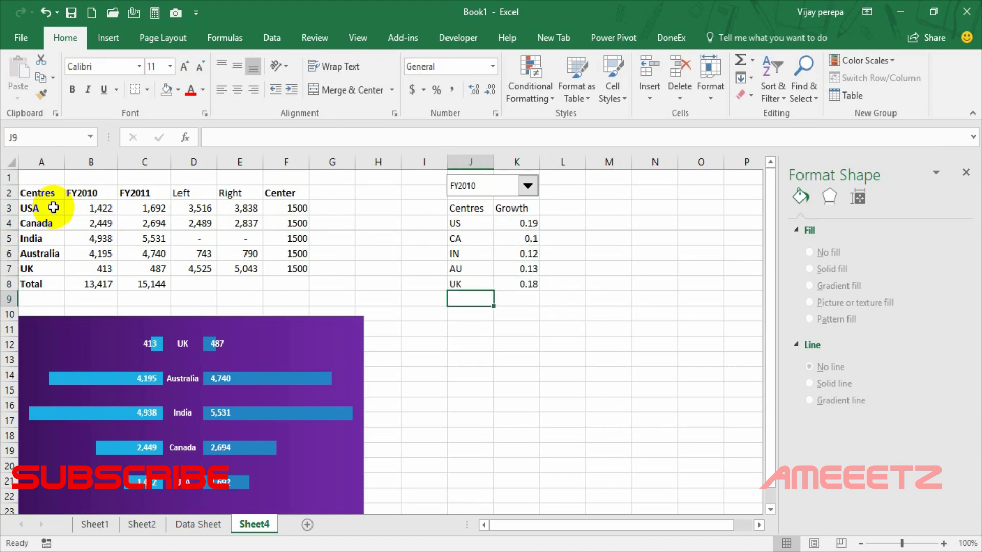
pyautogui.press('Right')
pyautogui.write('Total')
pyautogui.press('Tab')
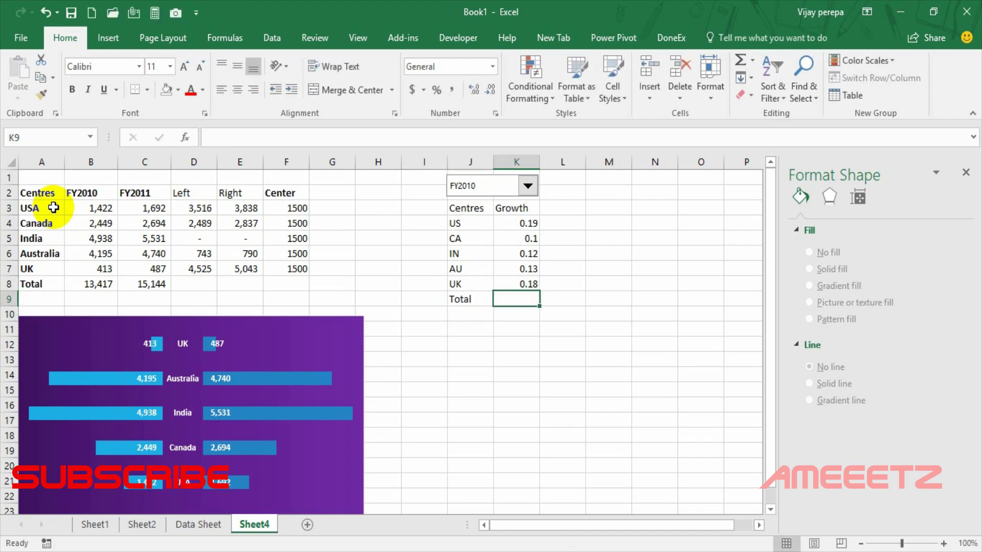
# Calculate the total growth in K9 with the formula =C8/B8-1 and format that cell as a percentage.
pyautogui.write('=')
pyautogui.press('Left')
pyautogui.press('Left')
pyautogui.press('Left')
pyautogui.press('Left')
pyautogui.press('Left')
pyautogui.press('Left')
pyautogui.press('Left')
pyautogui.press('Left')
pyautogui.press('Up')
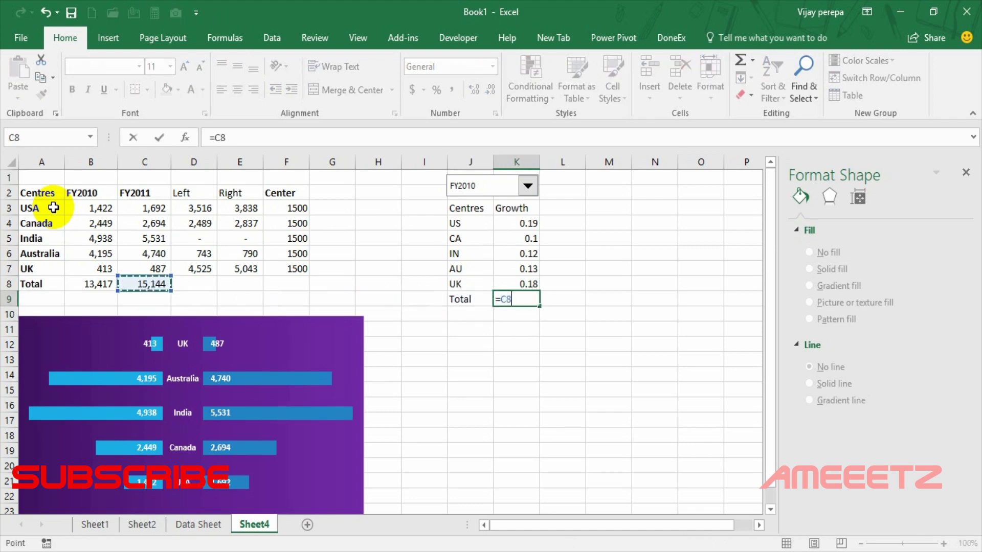
pyautogui.press('Left')
pyautogui.press('Left')
pyautogui.press('Left')
pyautogui.press('Left')
pyautogui.press('Left')
pyautogui.press('Left')
pyautogui.press('Left')
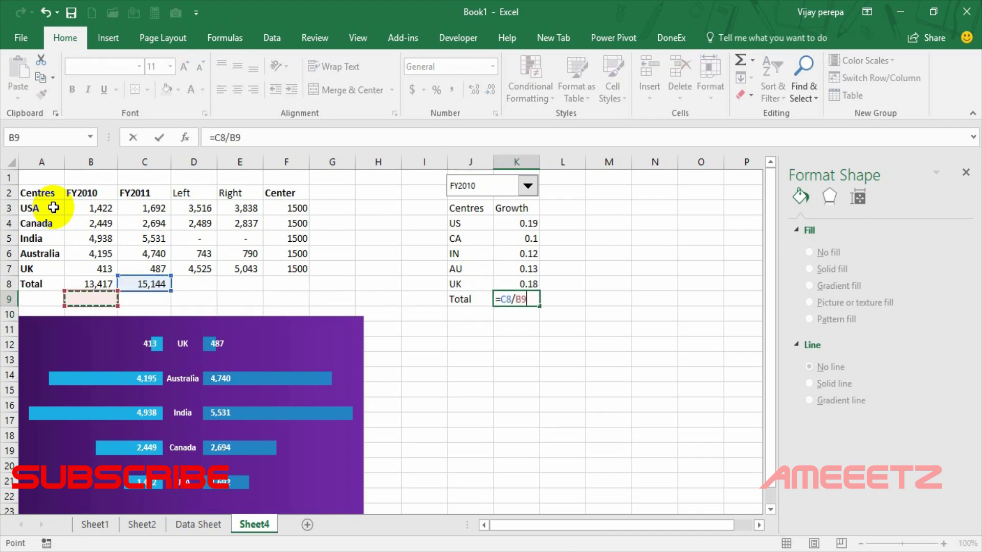
pyautogui.press('Up')
pyautogui.press('Return')
pyautogui.press('Up')
pyautogui.press('Up')
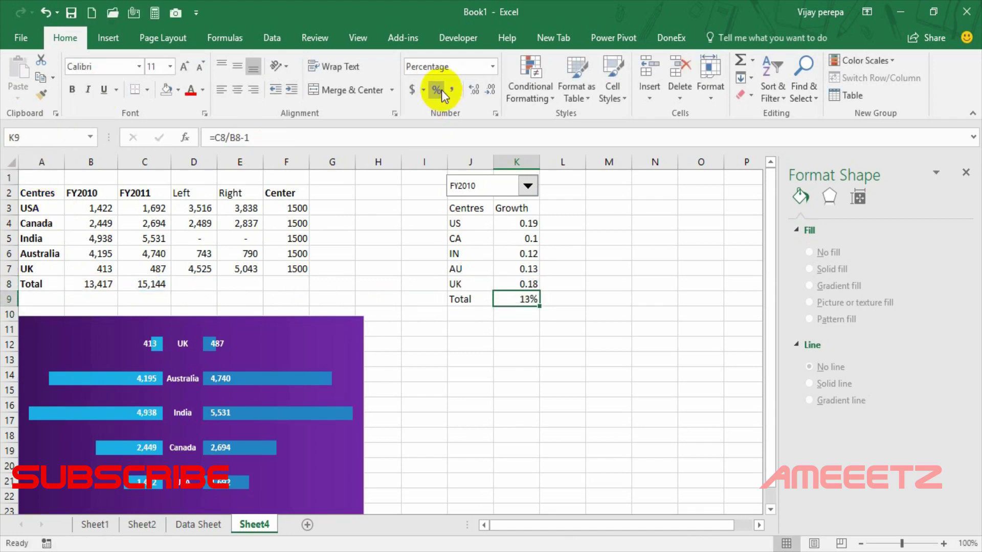
pyautogui.press('Up')
pyautogui.press('Up')
pyautogui.press('Up')
pyautogui.press('Up')
pyautogui.press('Left')
pyautogui.press('Left')
pyautogui.press('Up')
pyautogui.press('Right')
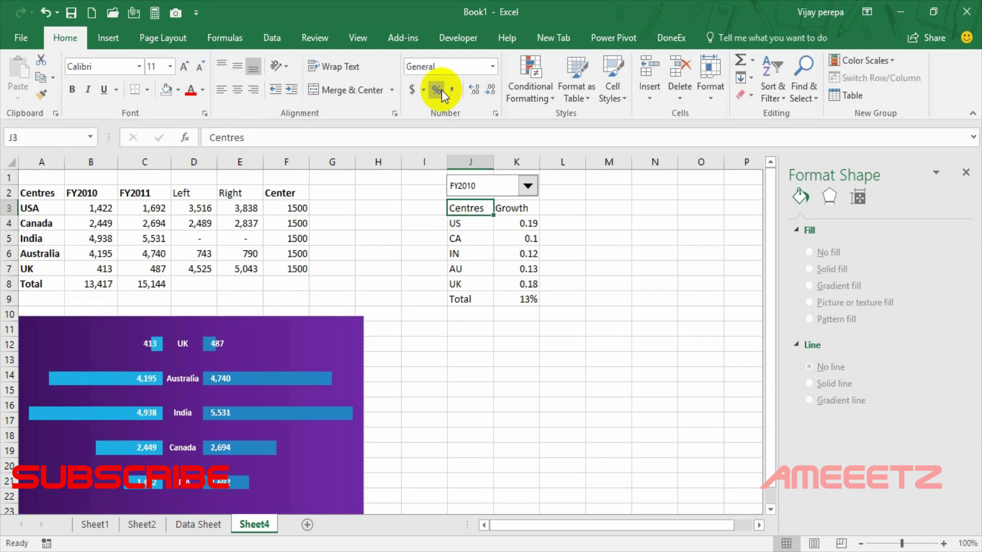
pyautogui.hotkey('shift', 'Right')
pyautogui.hotkey('shift', 'Right')
pyautogui.hotkey('shift', 'Down')
pyautogui.hotkey('shift', 'Left')
pyautogui.hotkey('shift', 'Down')
pyautogui.hotkey('shift', 'Down')
pyautogui.hotkey('shift', 'Down')
pyautogui.hotkey('shift', 'Down')
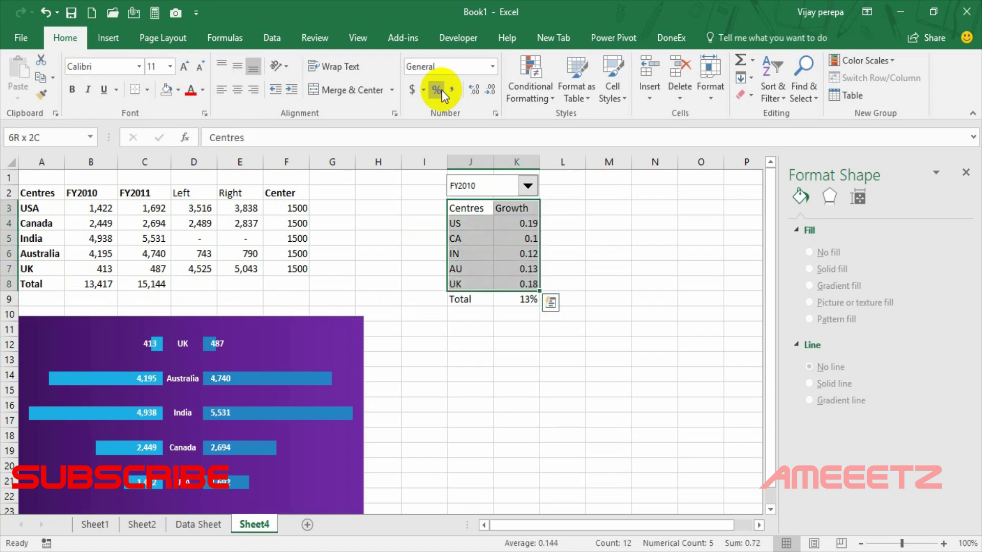
# Format the centres' growth values in K4:K8 as percentages.
pyautogui.moveTo(529, 223); pyautogui.dragTo(526, 288)
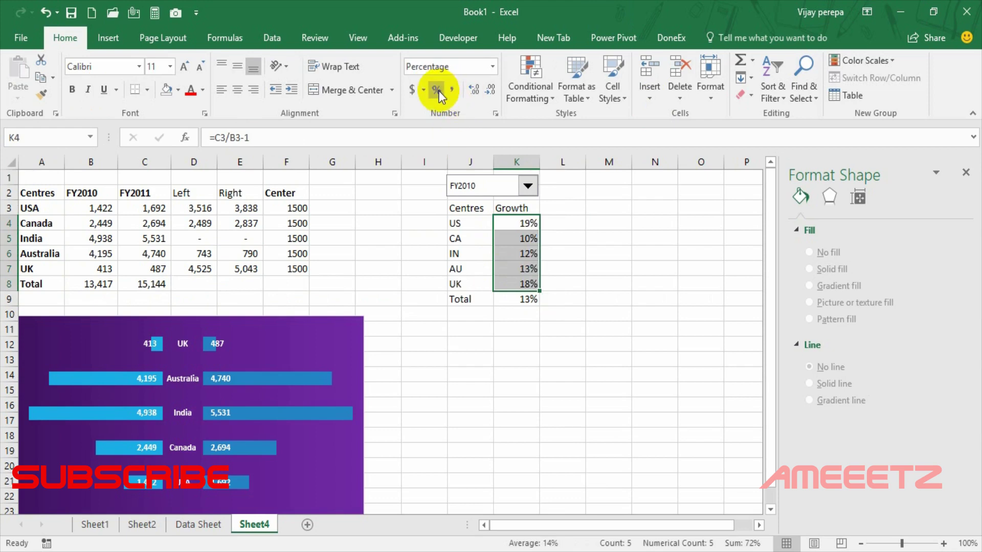
# Insert a clustered column chart from the Centres and Growth range J3:K8, leaving out the Total row.
pyautogui.press('Up')
pyautogui.press('Left')
pyautogui.hotkey('shift', 'Right')
pyautogui.hotkey('shift', 'Down')
pyautogui.hotkey('shift', 'Down')
pyautogui.hotkey('shift', 'Down')
pyautogui.hotkey('shift', 'Down')
pyautogui.hotkey('shift', 'Down')
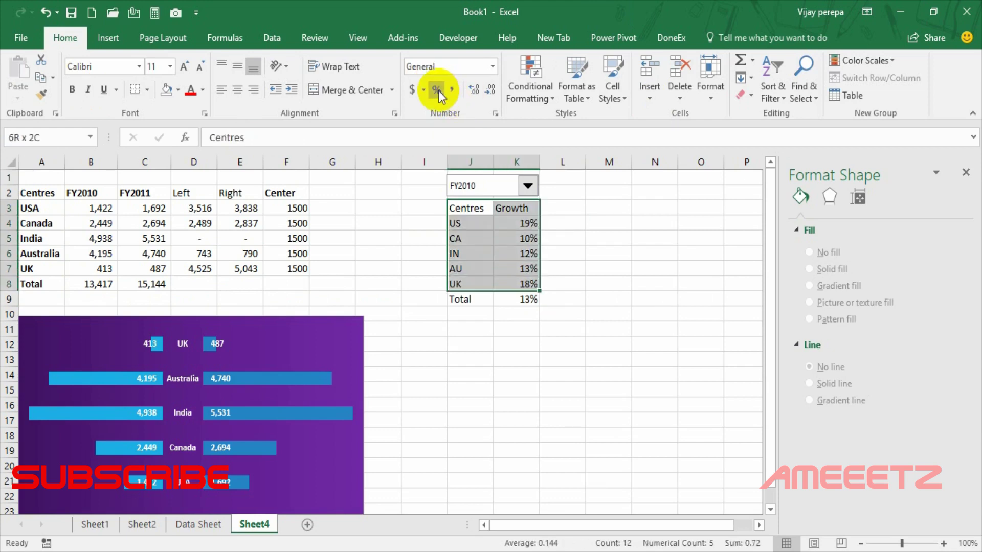
pyautogui.click(108, 38)
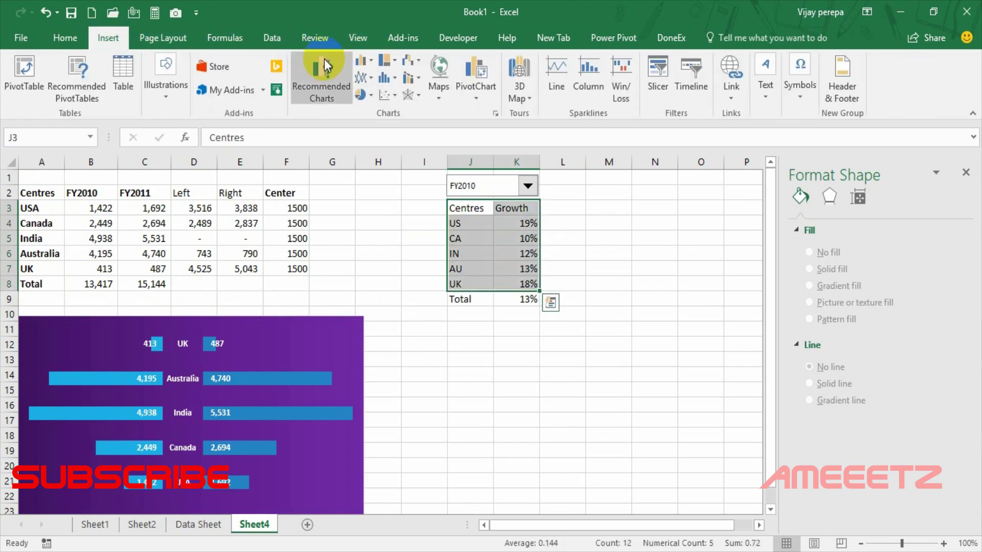
pyautogui.click(361, 59)
pyautogui.click(384, 102)
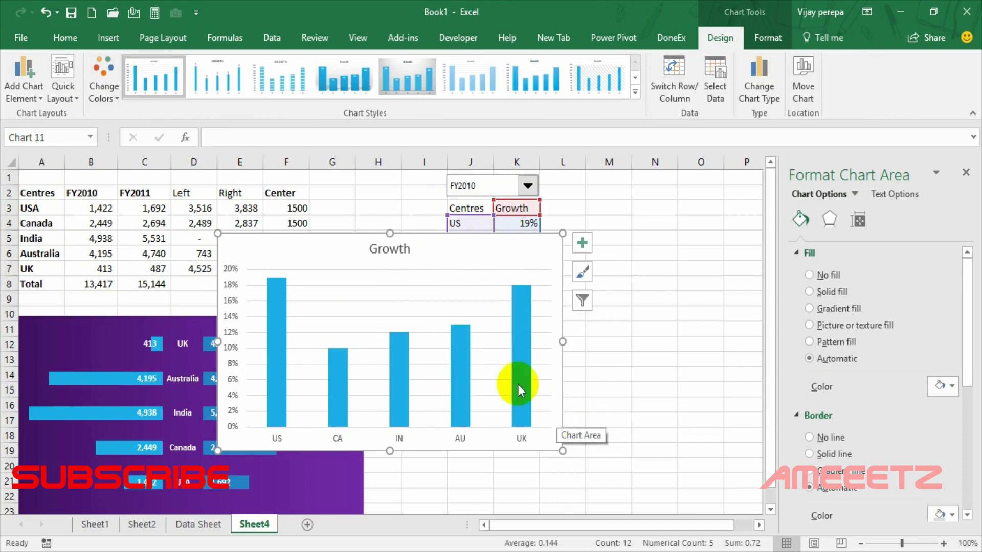
# Set the gap width of the growth chart's column series to 9%.
pyautogui.click(523, 360)
pyautogui.rightClick(523, 360)
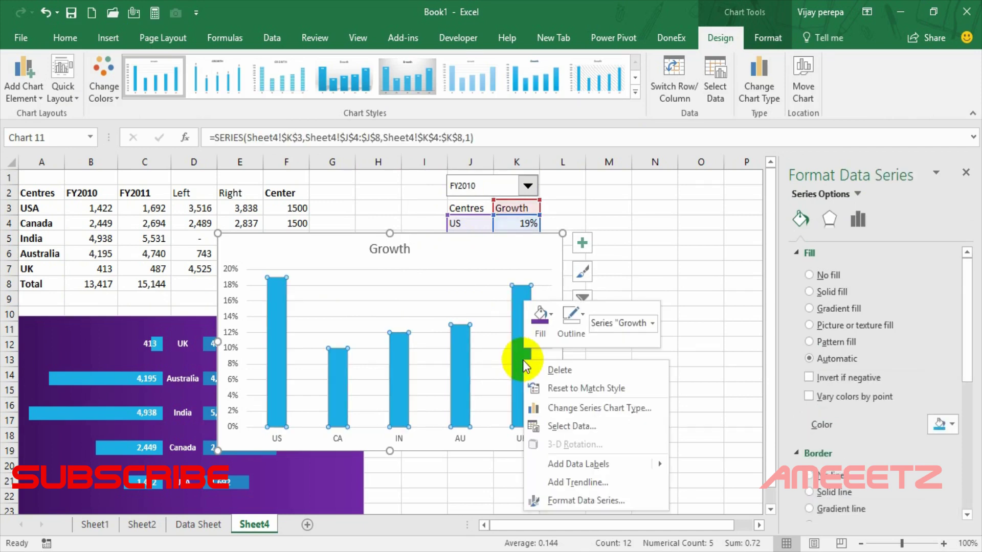
pyautogui.click(571, 505)
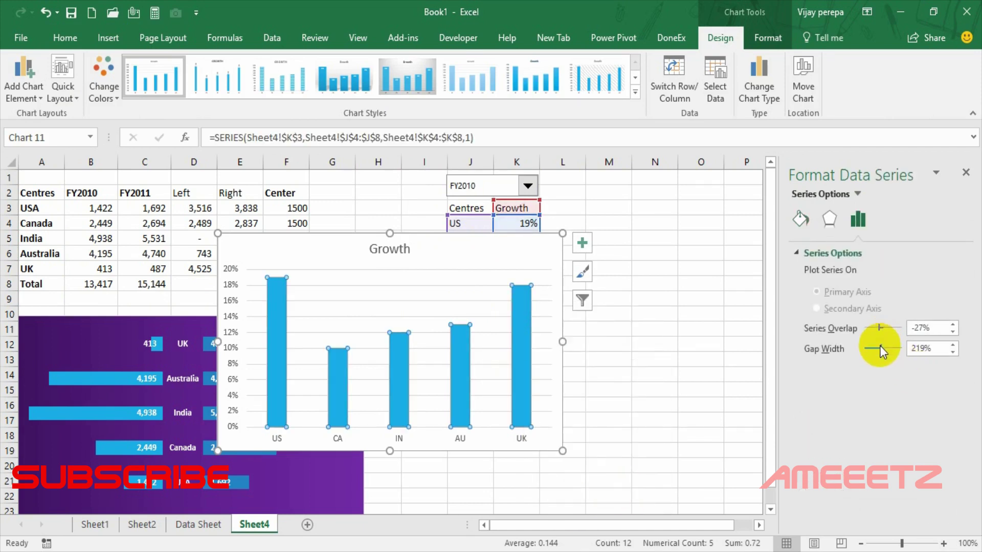
pyautogui.click(951, 353)
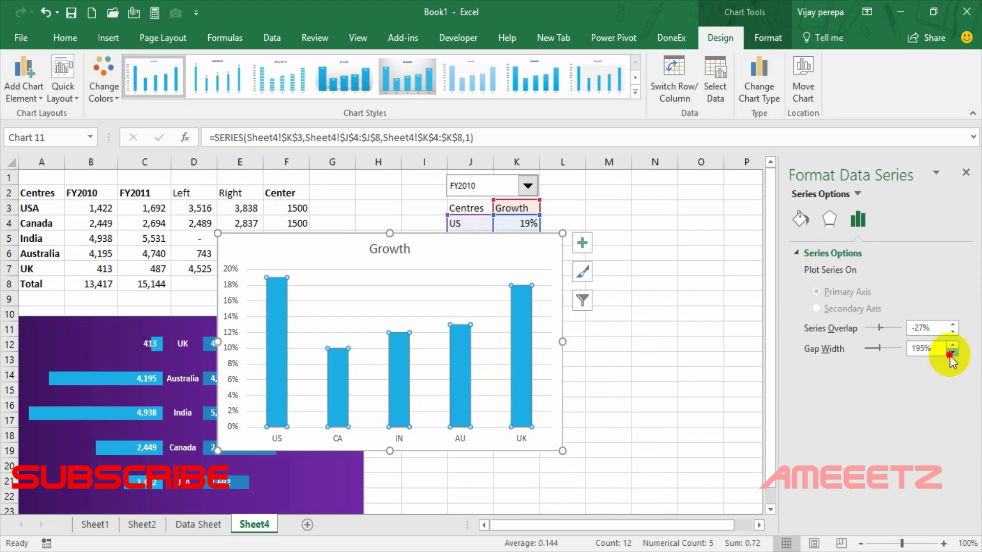
pyautogui.click(882, 350)
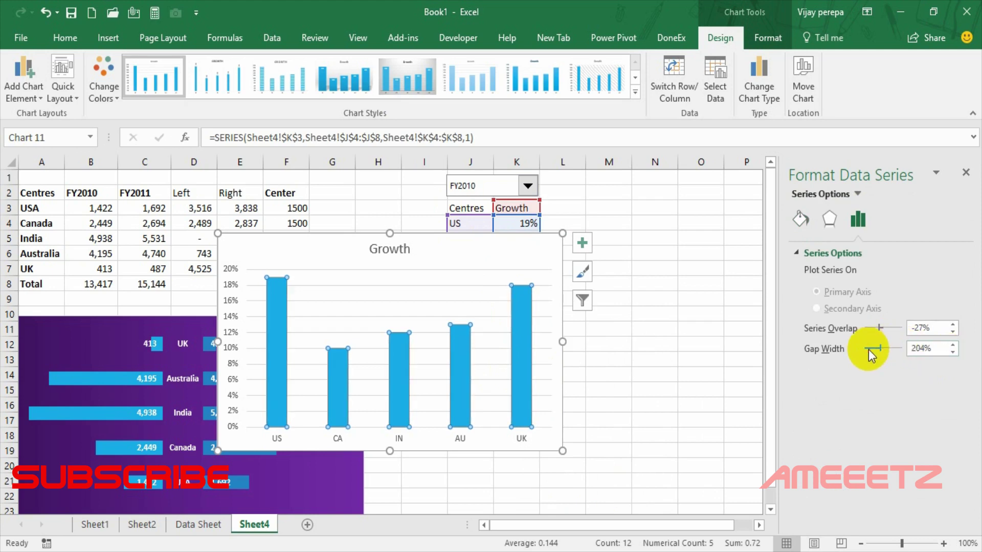
pyautogui.moveTo(876, 347); pyautogui.dragTo(870, 347)
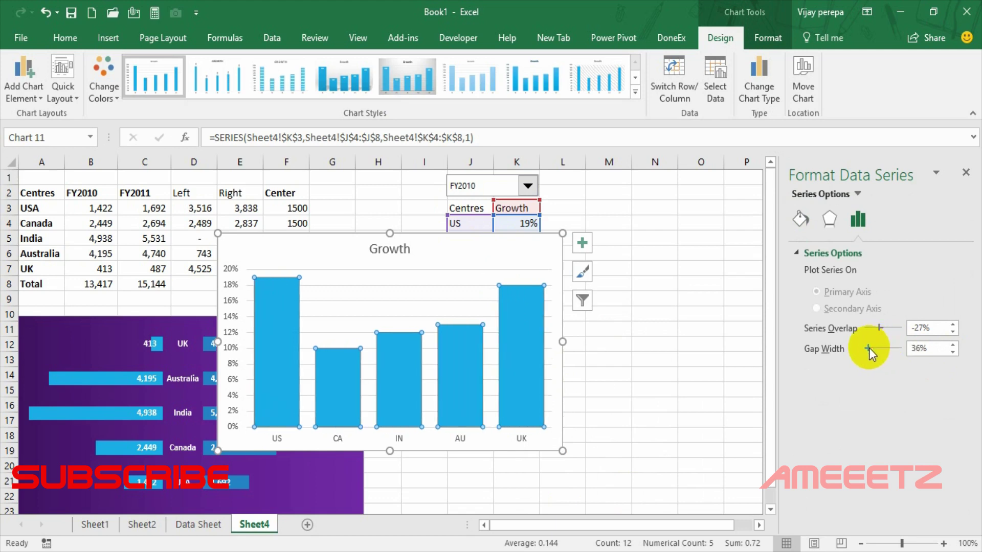
pyautogui.moveTo(869, 348); pyautogui.dragTo(865, 348)
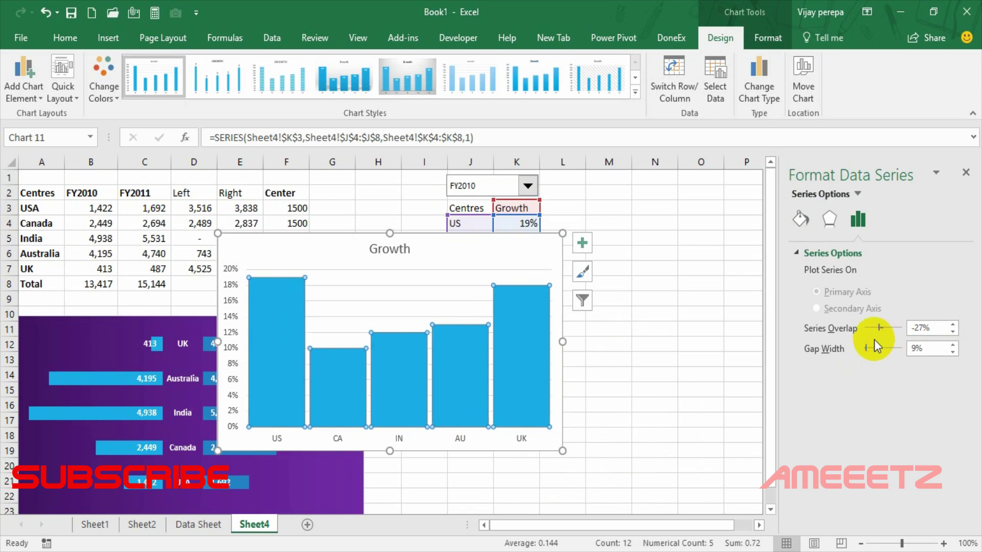
# Shrink the growth chart to fit just below the Total row of the Growth table and delete its vertical axis.
pyautogui.moveTo(562, 451); pyautogui.dragTo(603, 402)
pyautogui.click(468, 347)
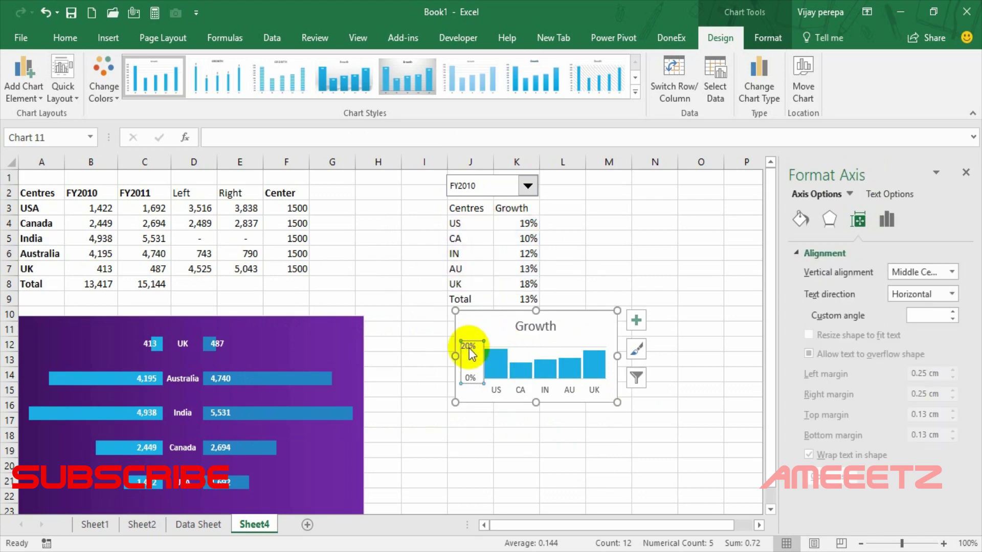
pyautogui.press('Delete')
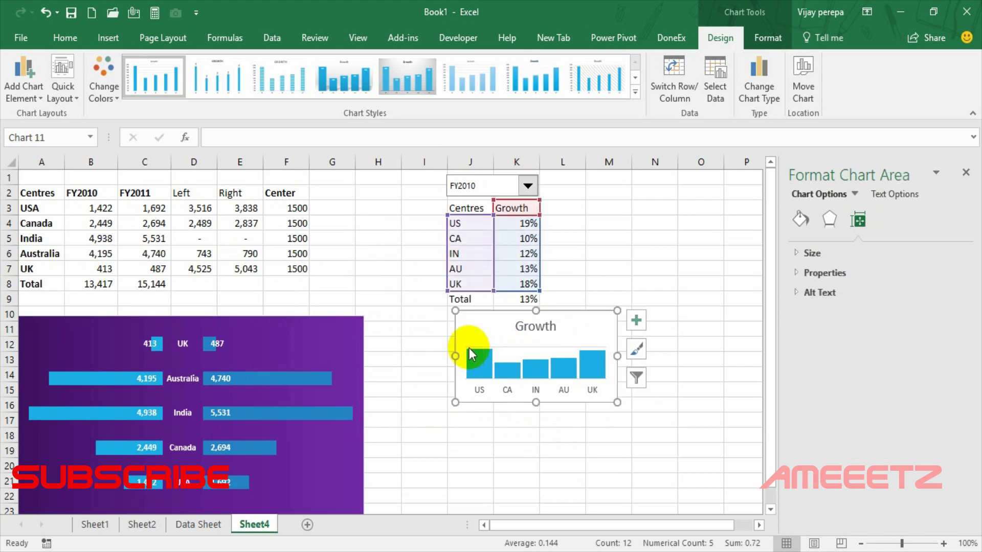
# Delete the growth chart's title, keeping the chart itself.
pyautogui.click(529, 323)
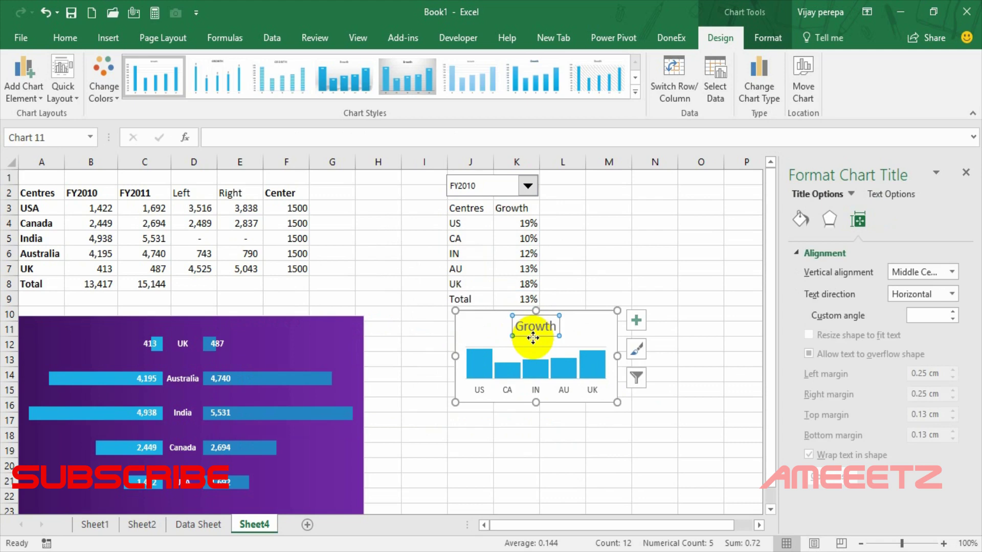
pyautogui.press('Delete')
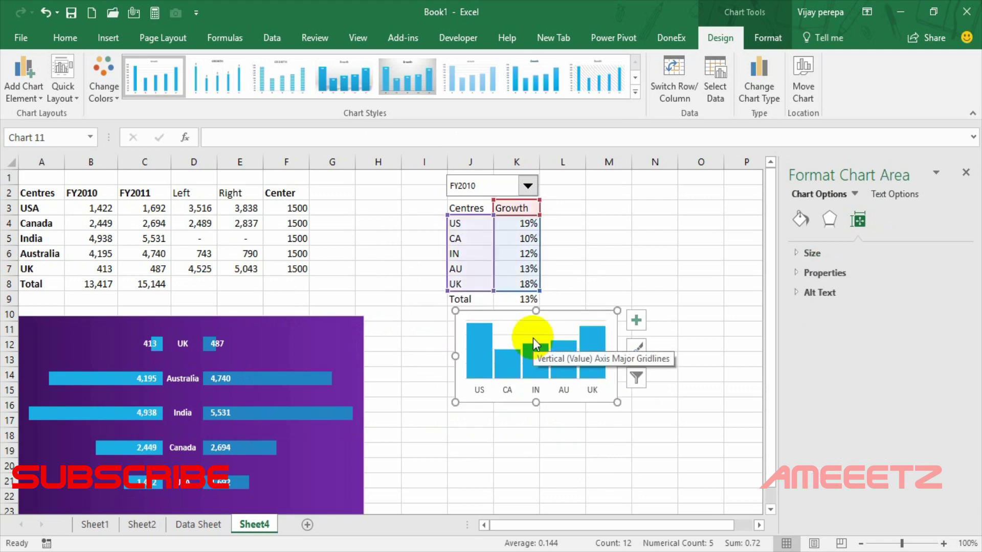
pyautogui.press('Delete')
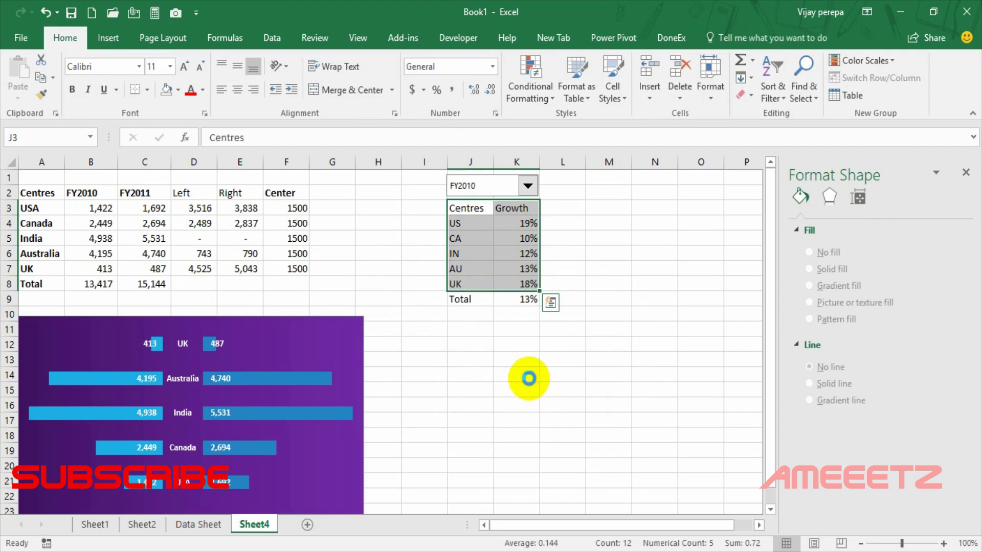
pyautogui.hotkey('ctrl', 'z')
# Remove the fill and outline from the growth chart's area.
pyautogui.click(579, 416)
pyautogui.click(595, 395)
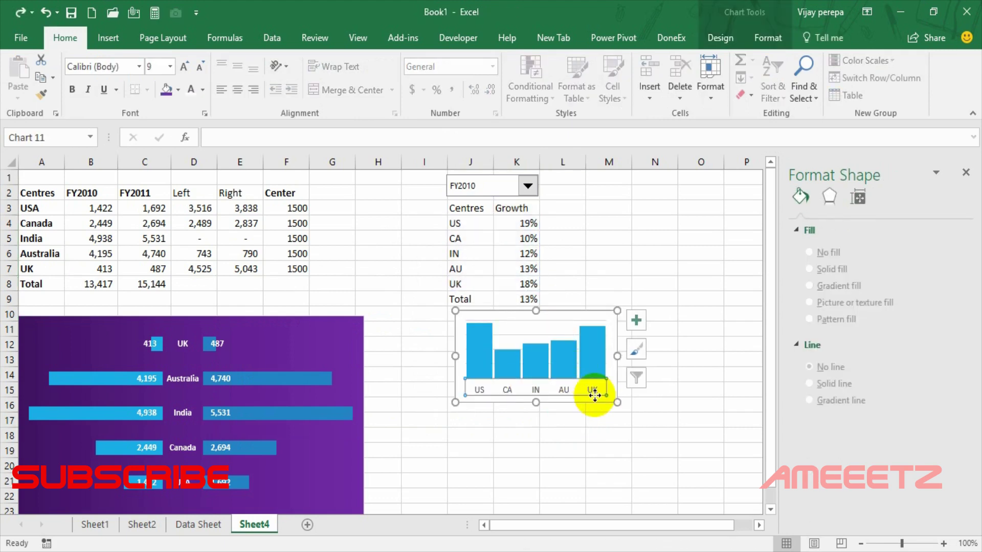
pyautogui.click(588, 314)
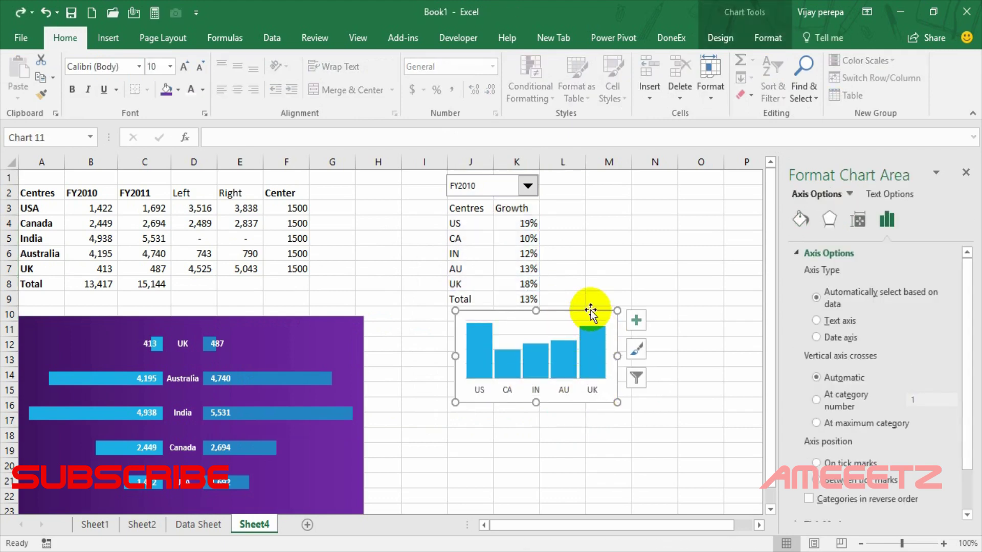
pyautogui.click(767, 38)
pyautogui.click(385, 60)
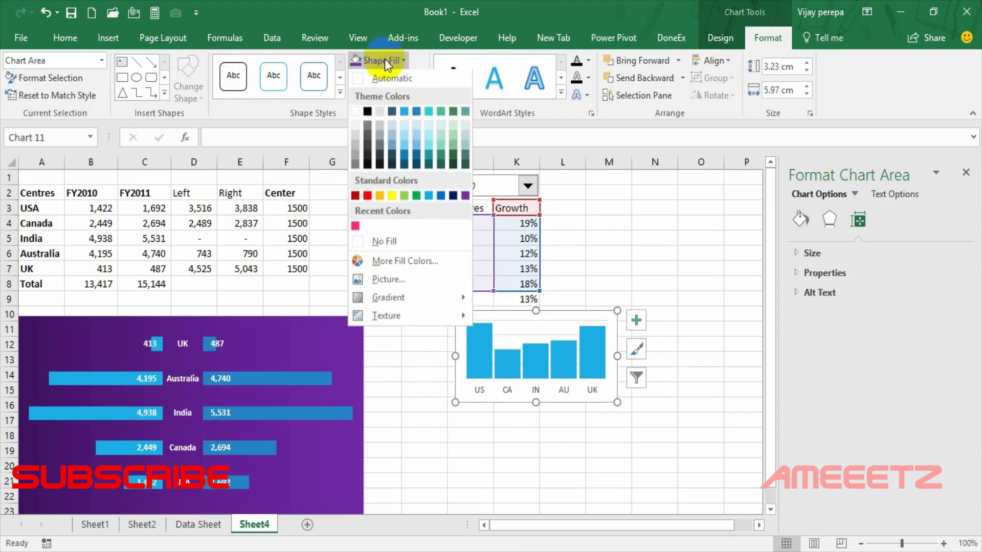
pyautogui.click(369, 240)
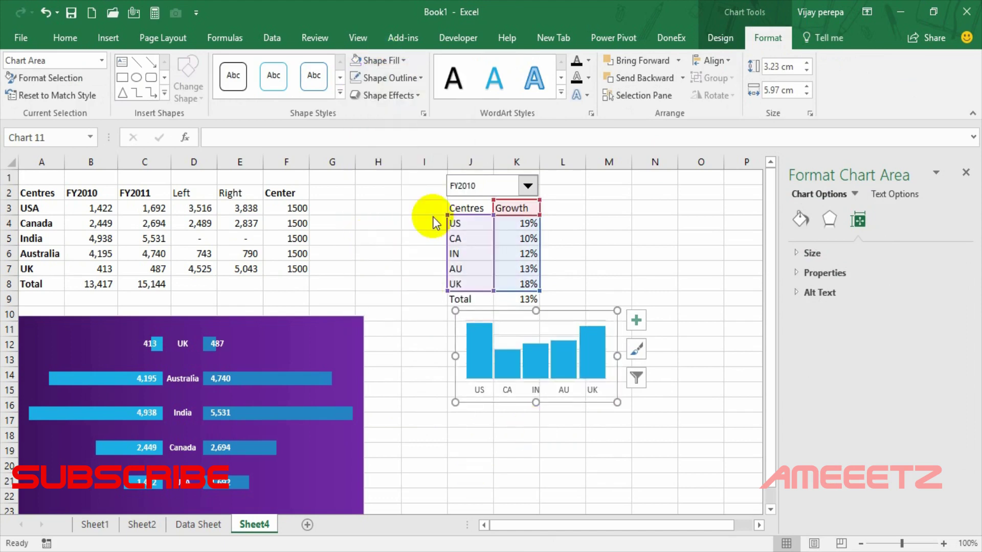
# Hide the worksheet gridlines on Sheet4.
pyautogui.click(368, 41)
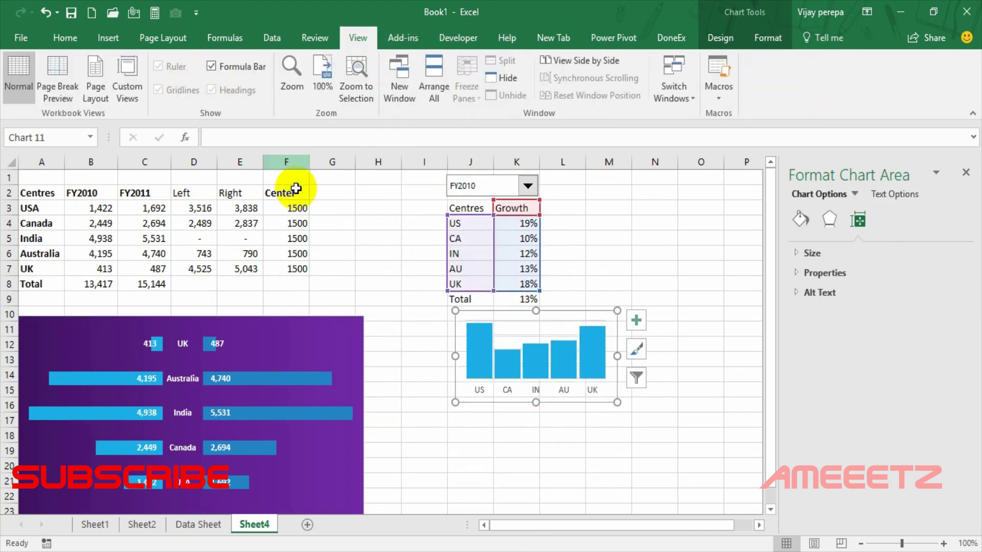
pyautogui.click(406, 299)
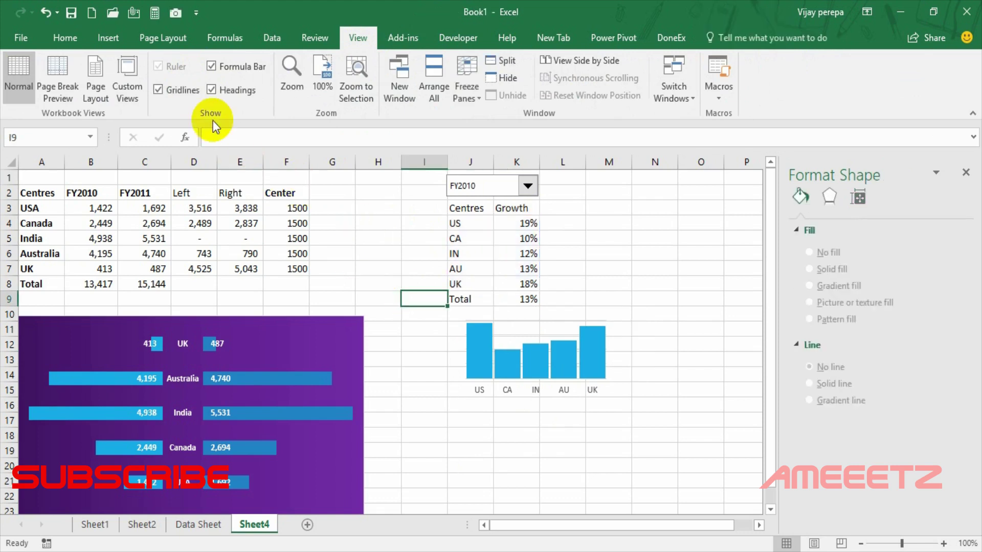
pyautogui.click(183, 88)
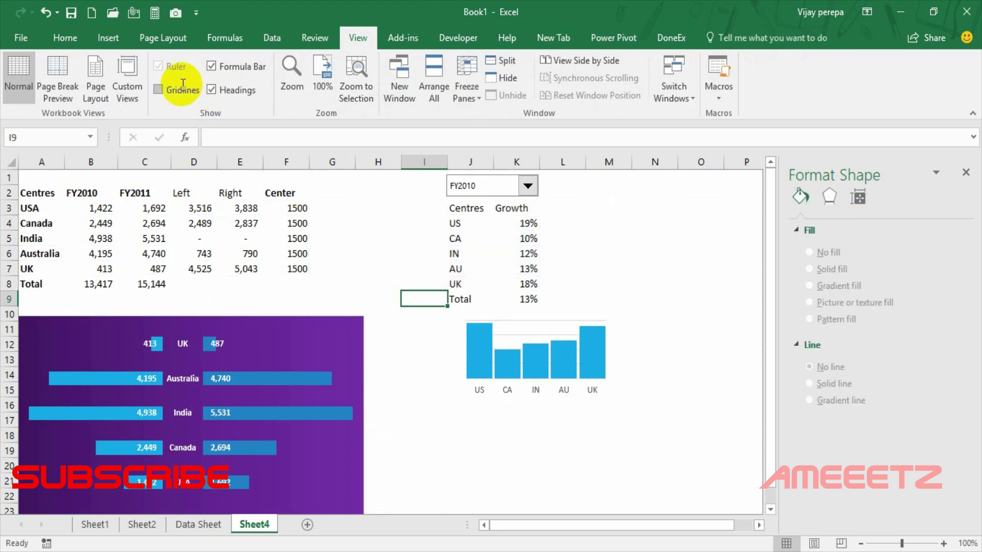
# Delete the major horizontal gridlines from the growth chart.
pyautogui.click(547, 336)
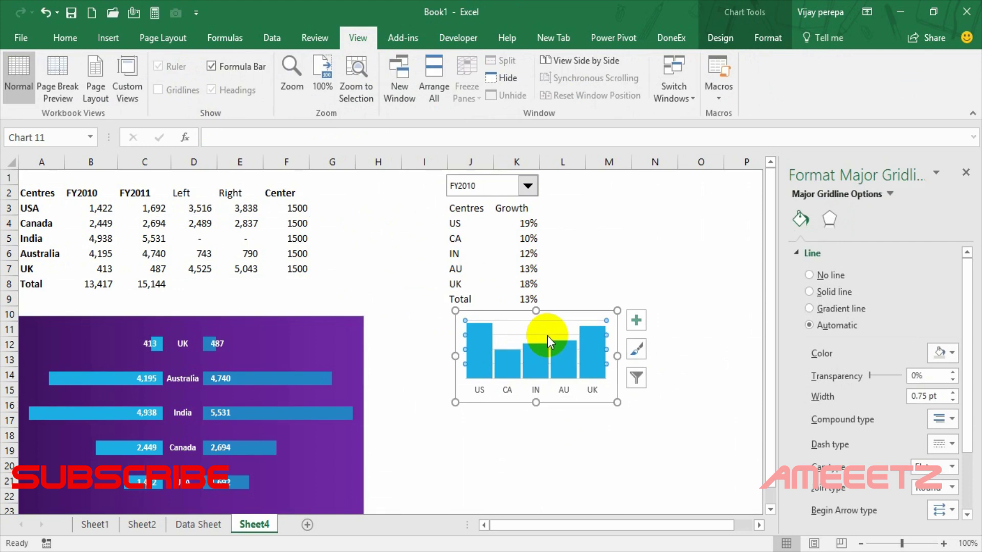
pyautogui.press('Delete')
pyautogui.click(565, 434)
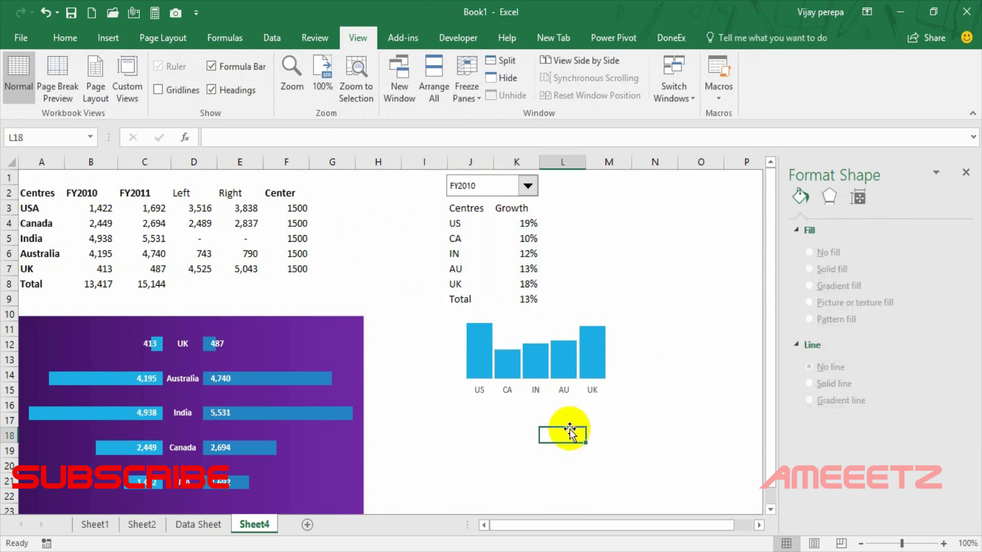
# Move the growth chart down to about row 18, leaving free space beneath the Growth table.
pyautogui.click(576, 322)
pyautogui.moveTo(574, 317); pyautogui.dragTo(560, 381)
pyautogui.click(578, 341)
# Enter the formula =1 in L9, beside the Total growth value.
pyautogui.click(574, 297)
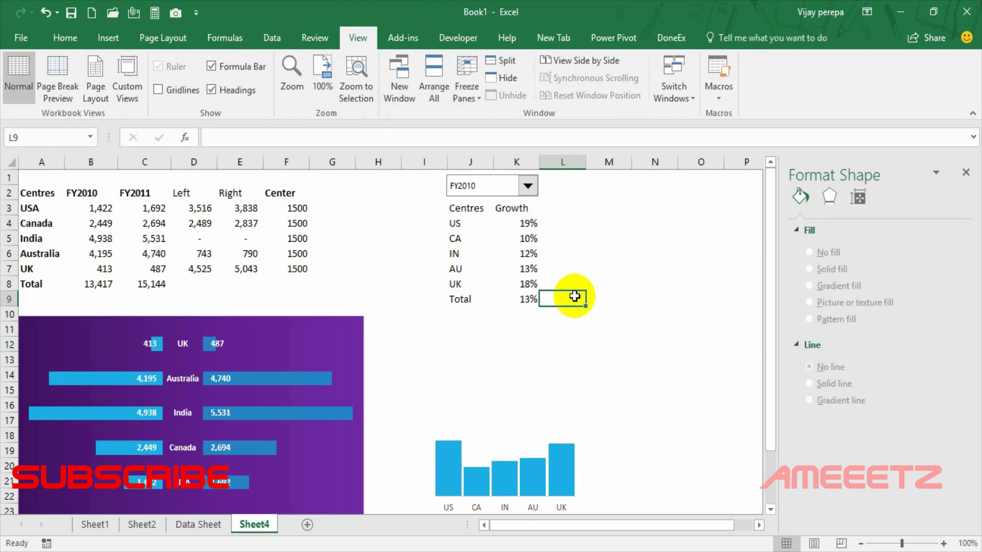
pyautogui.press('Left')
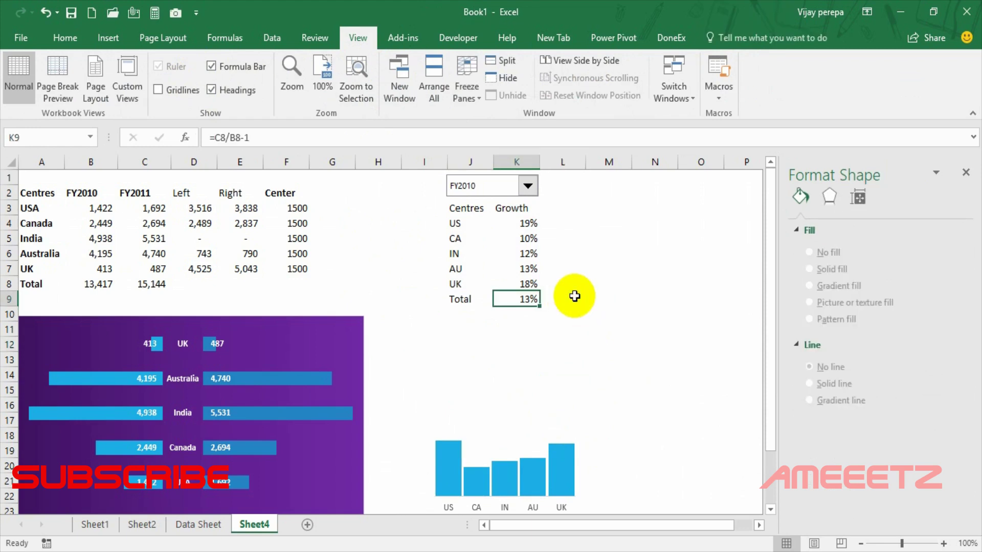
pyautogui.click(574, 297)
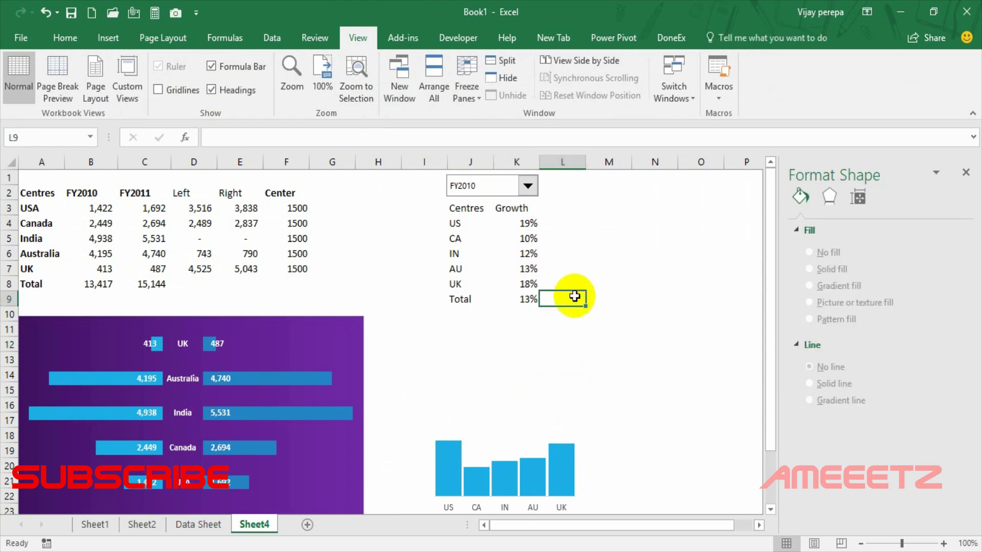
pyautogui.write('=1')
pyautogui.press('Left')
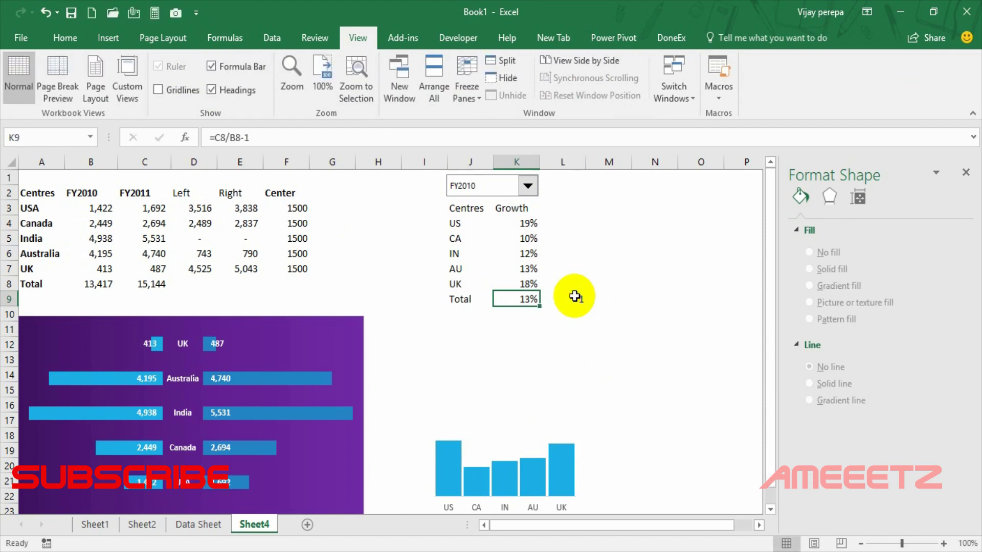
pyautogui.click(574, 297)
pyautogui.write('=1')
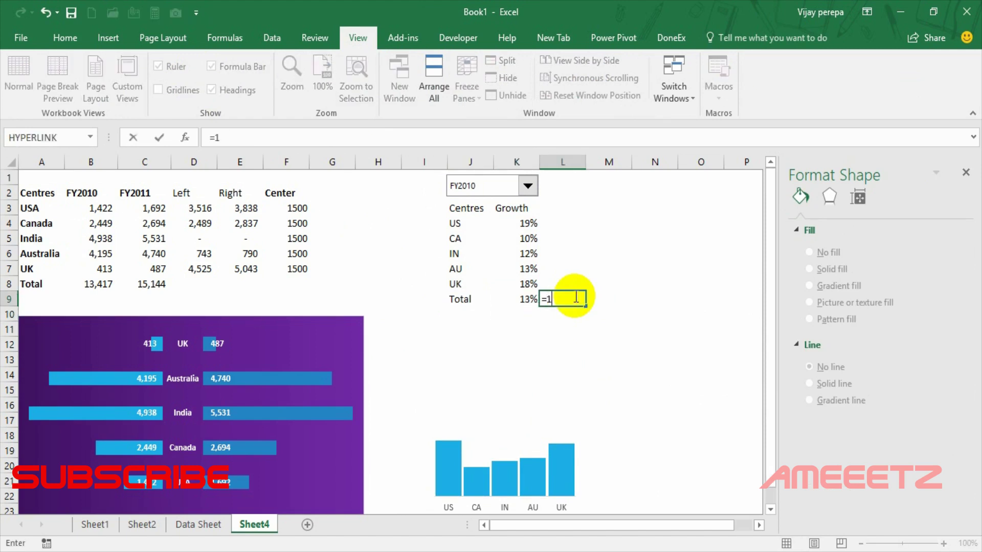
pyautogui.press('Left')
pyautogui.press('Down')
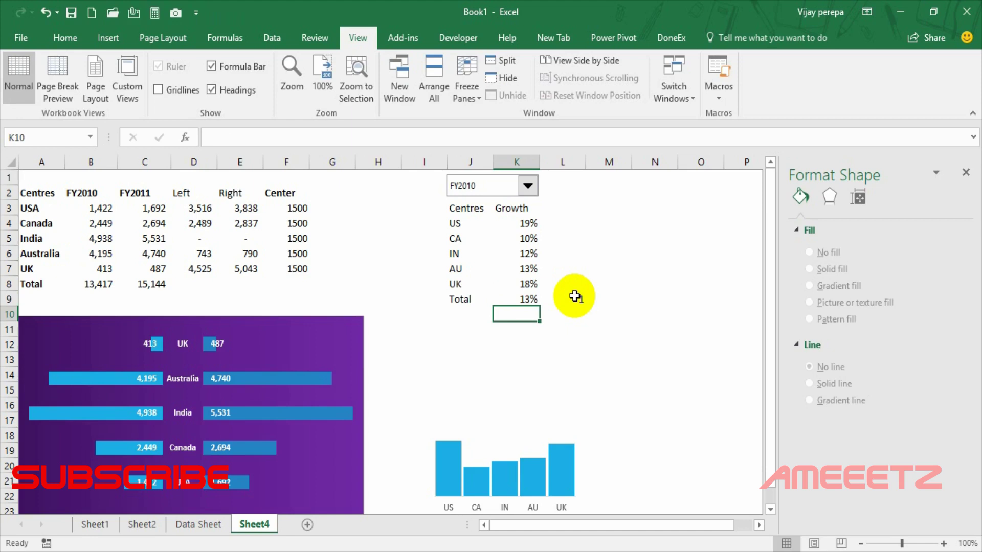
pyautogui.click(574, 297)
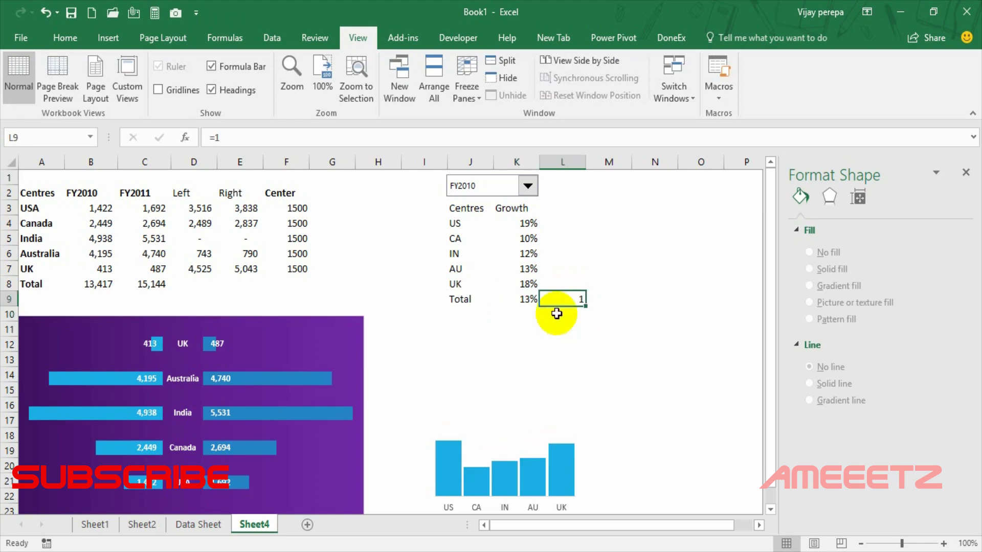
# Format L9 as a percentage and extend its formula to =1-K9.
pyautogui.click(82, 36)
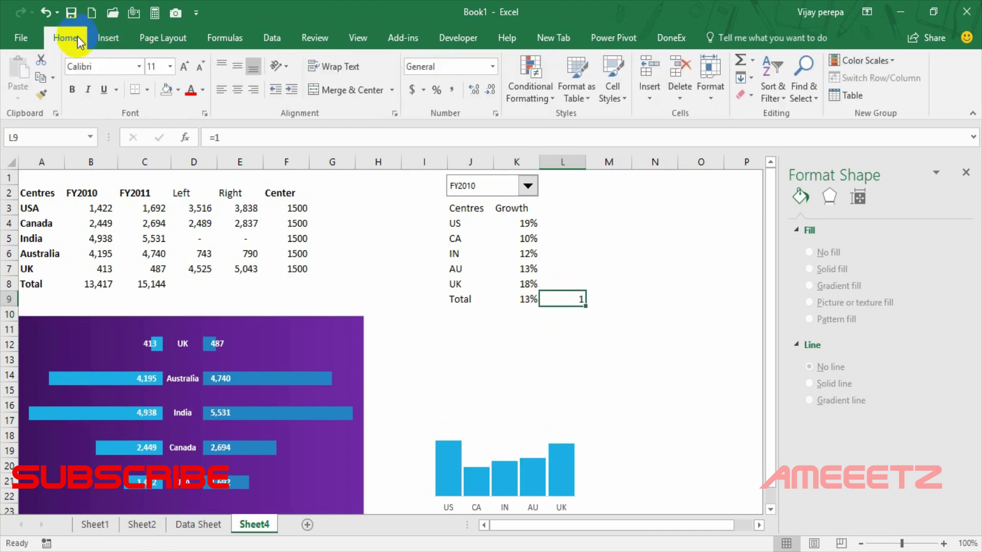
pyautogui.click(436, 96)
pyautogui.press('F2')
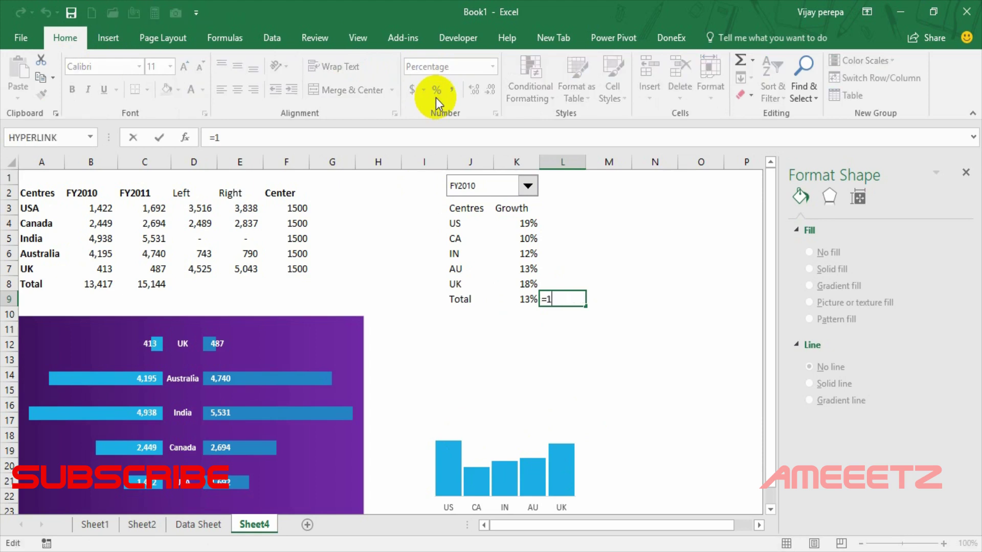
pyautogui.write('-')
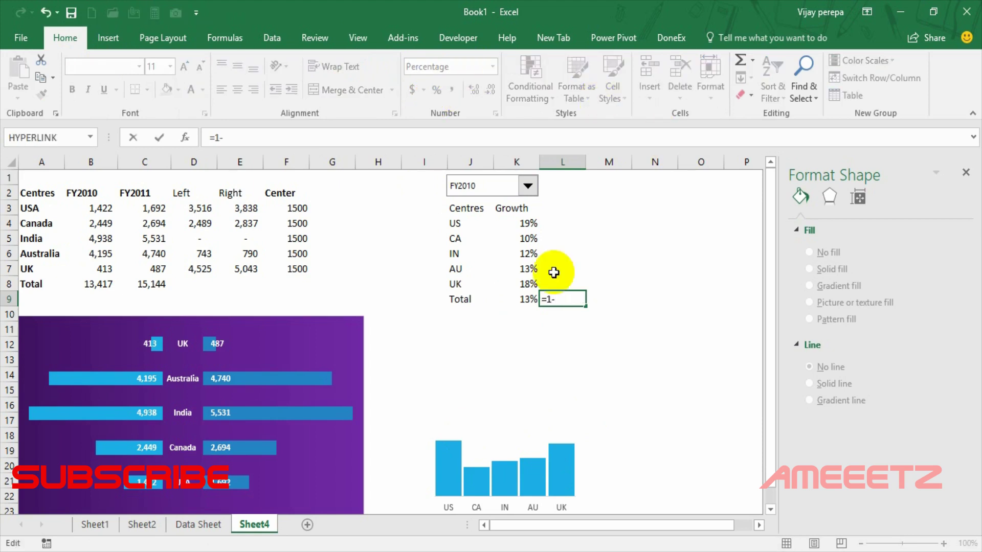
pyautogui.click(522, 300)
pyautogui.press('Return')
# Insert a doughnut chart from the Total growth and its remainder in K9:L9 and select its data series.
pyautogui.click(522, 302)
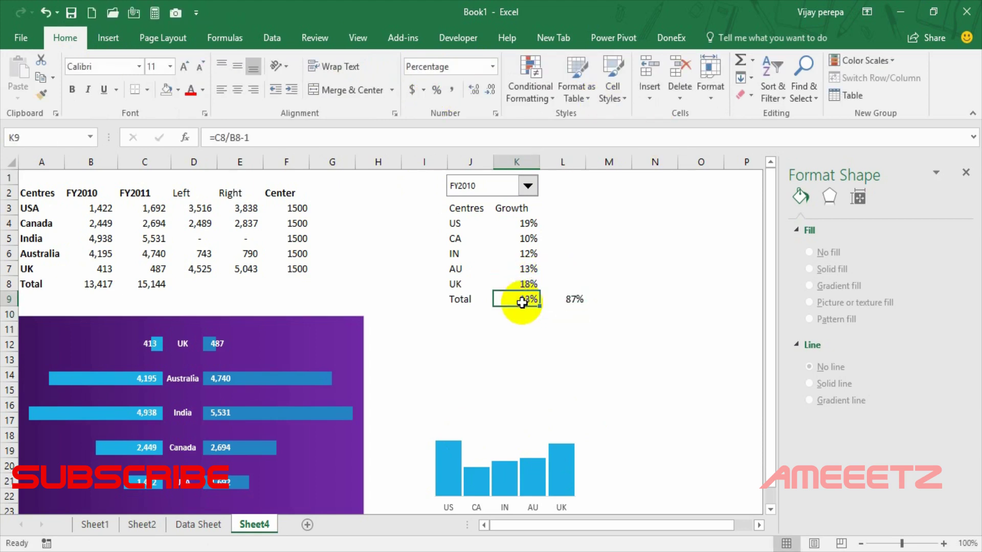
pyautogui.hotkey('shift', 'Right')
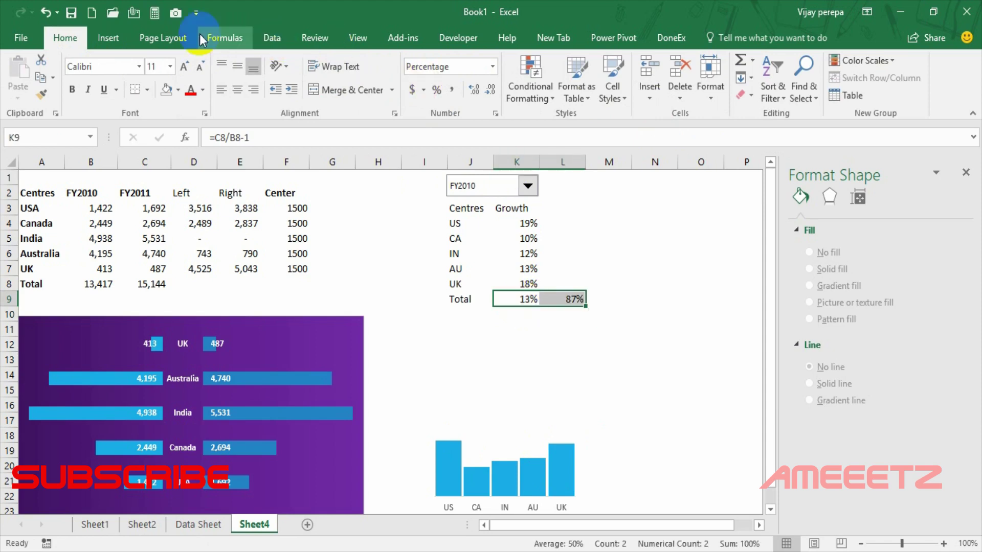
pyautogui.click(108, 38)
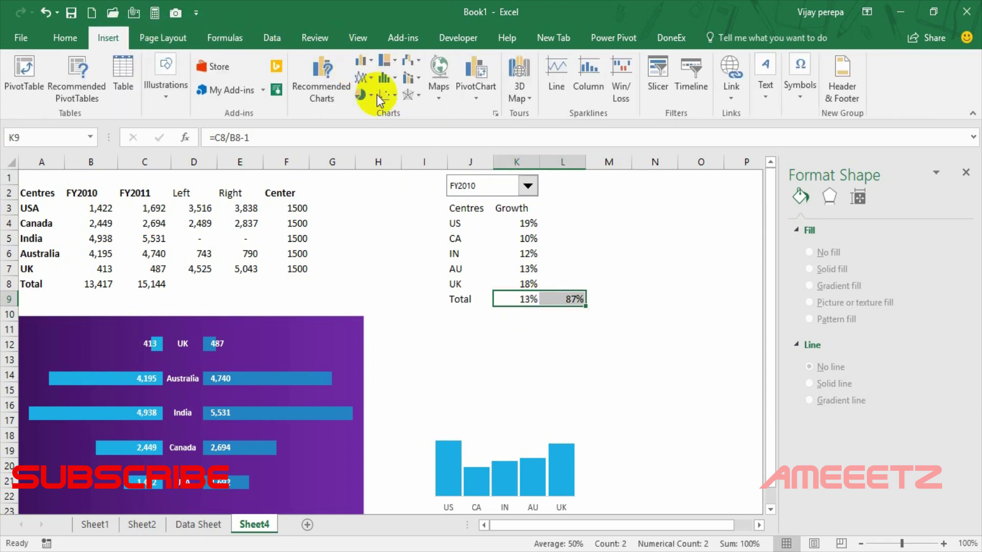
pyautogui.click(383, 94)
pyautogui.click(370, 94)
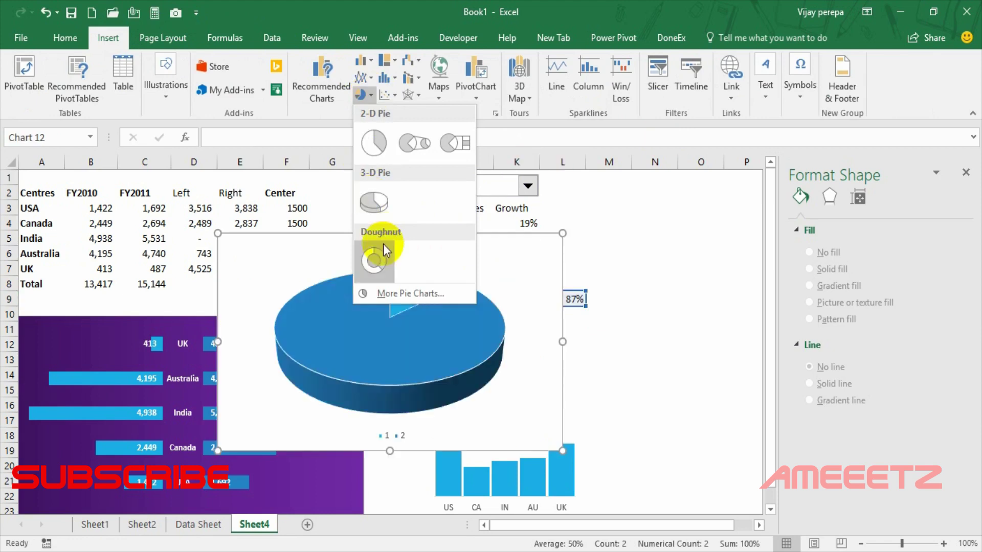
pyautogui.click(381, 253)
pyautogui.click(410, 401)
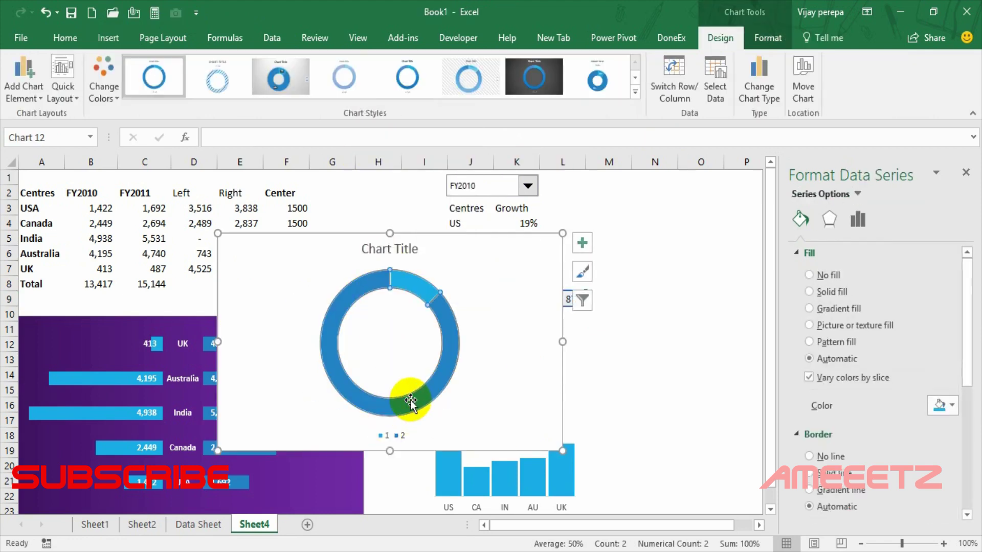
# Remove the fill from the doughnut's remainder slice and give it a light grey outline.
pyautogui.click(410, 401)
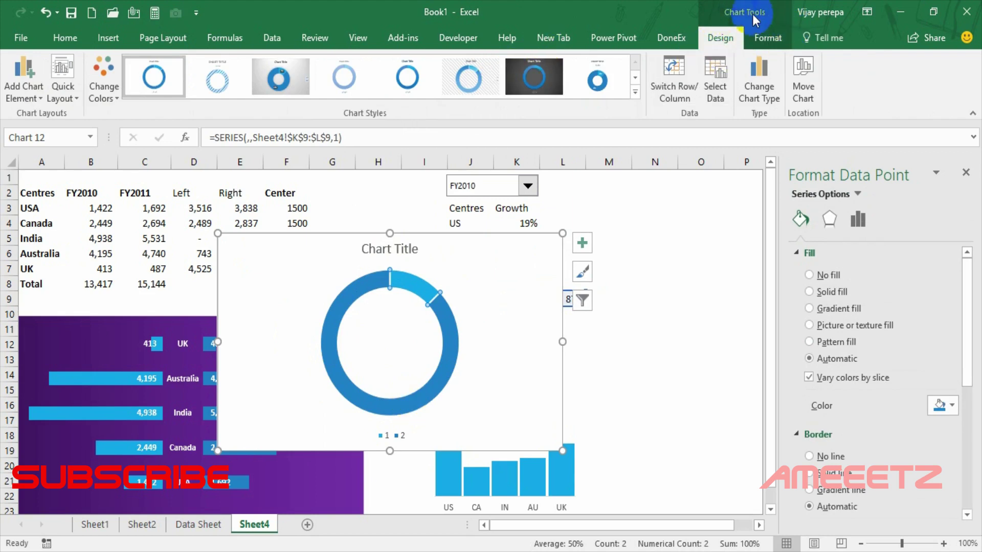
pyautogui.click(767, 37)
pyautogui.click(357, 63)
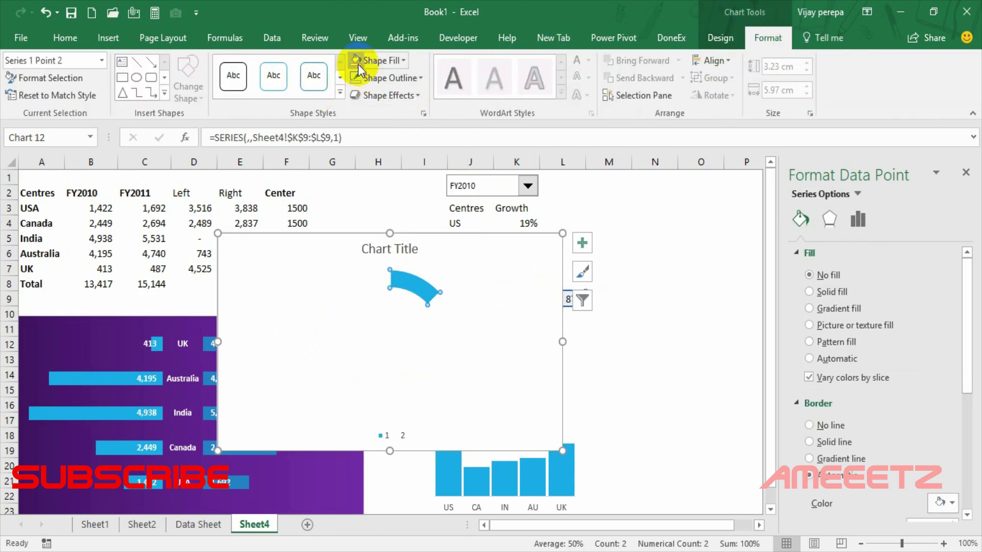
pyautogui.click(407, 81)
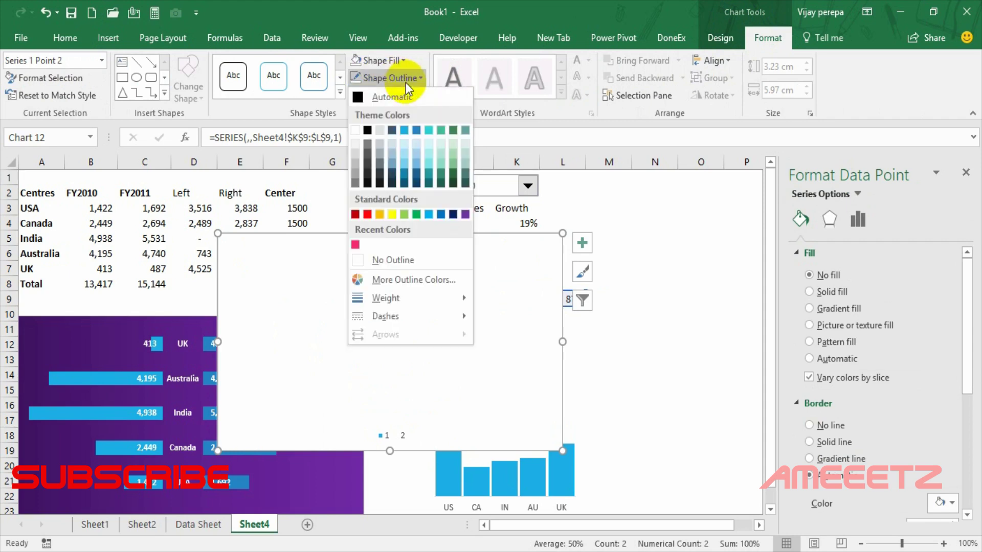
pyautogui.click(355, 164)
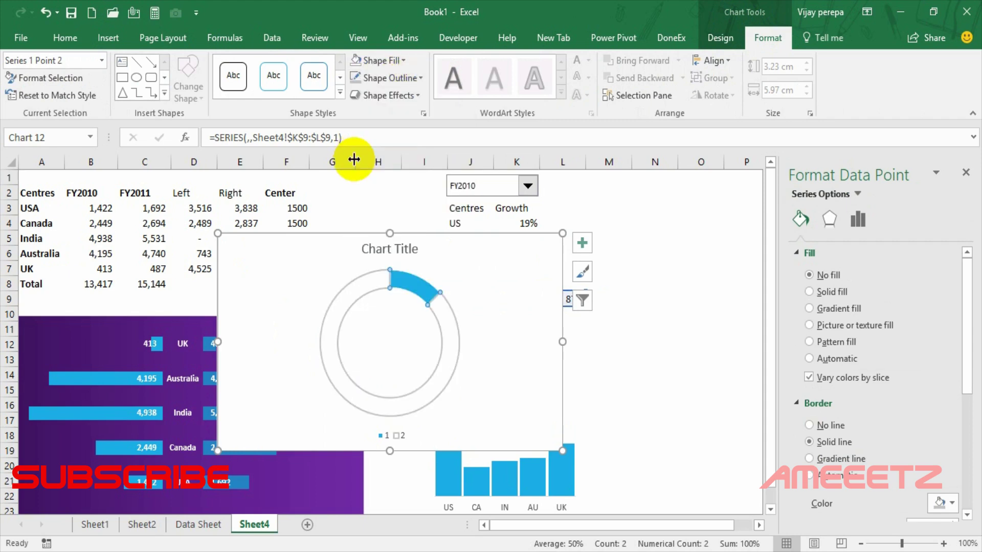
# Delete the legend and the chart title from the doughnut chart.
pyautogui.rightClick(496, 399)
pyautogui.click(428, 360)
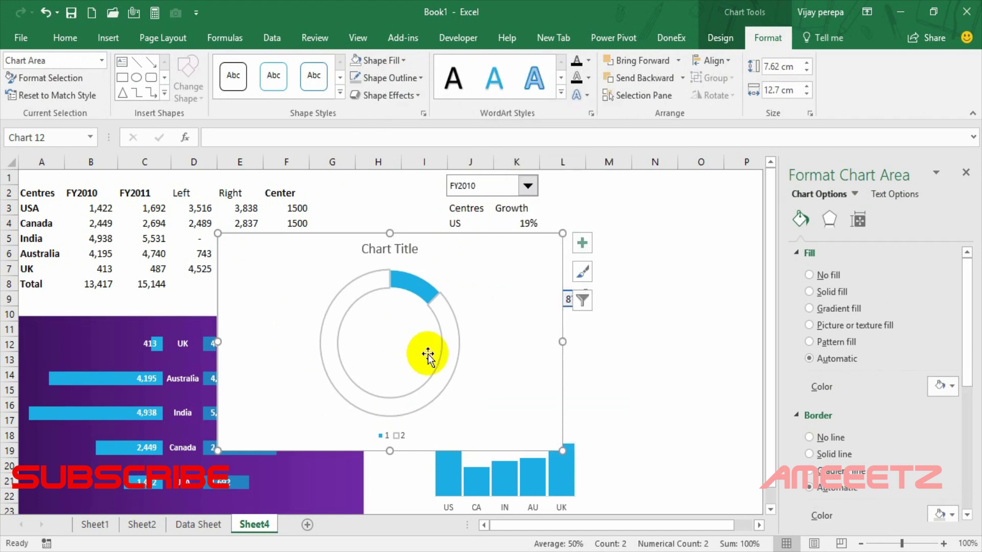
pyautogui.click(400, 435)
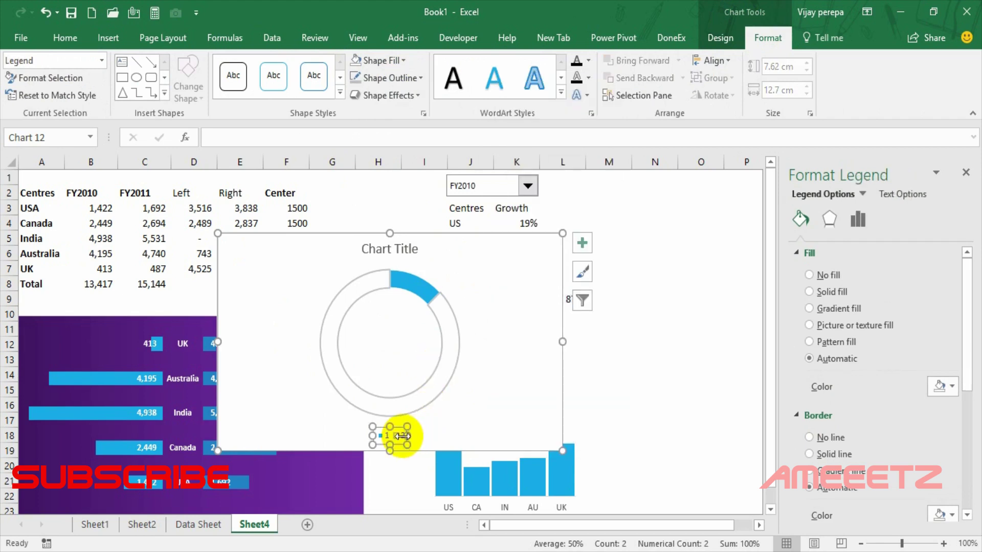
pyautogui.press('Delete')
pyautogui.click(411, 250)
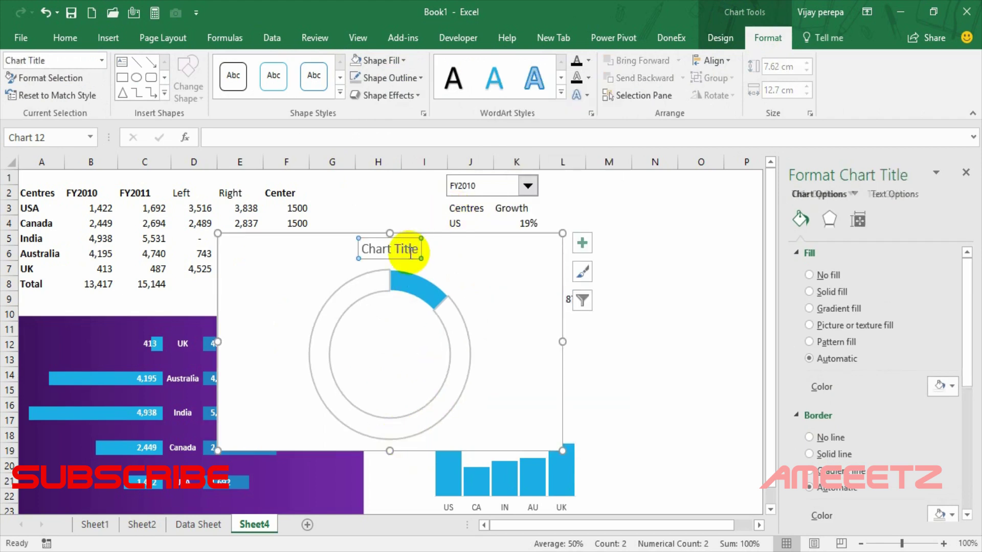
pyautogui.press('Delete')
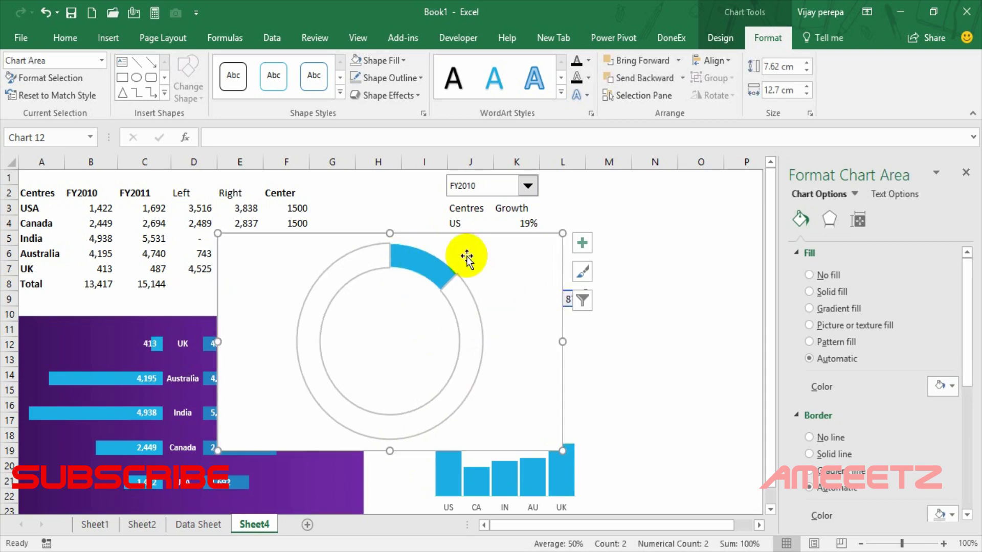
# Show a data label on the doughnut's blue total-growth slice only.
pyautogui.click(409, 266)
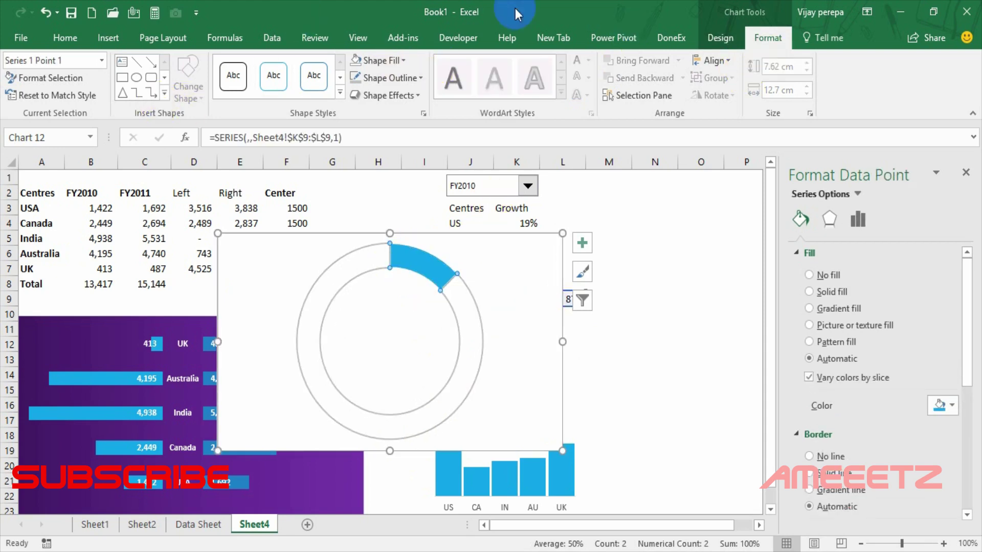
pyautogui.click(716, 37)
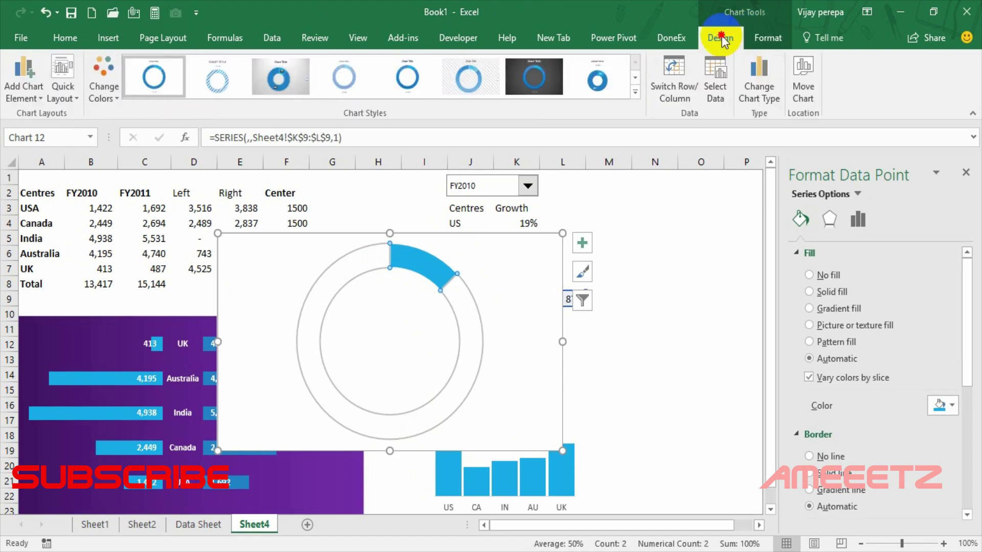
pyautogui.click(9, 95)
pyautogui.moveTo(67, 137)
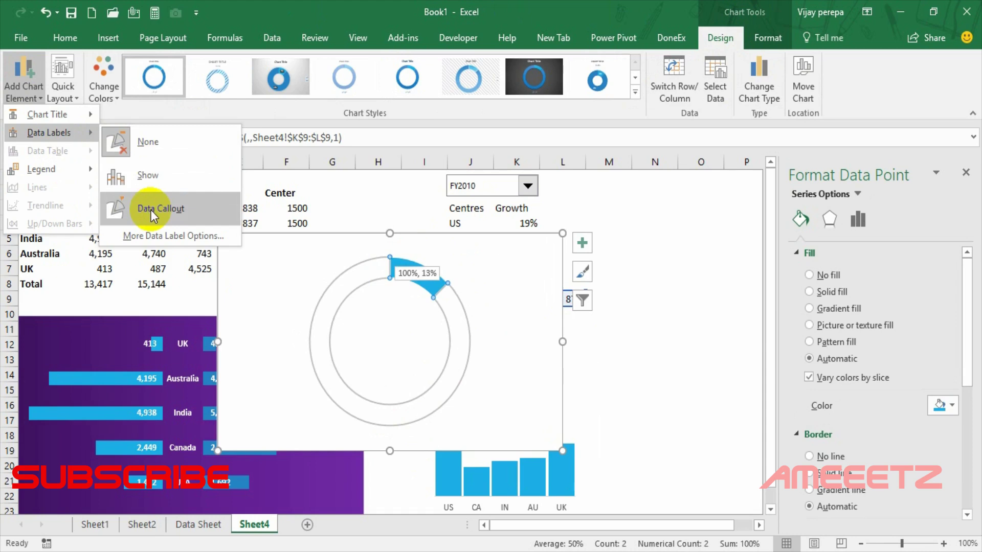
pyautogui.click(147, 178)
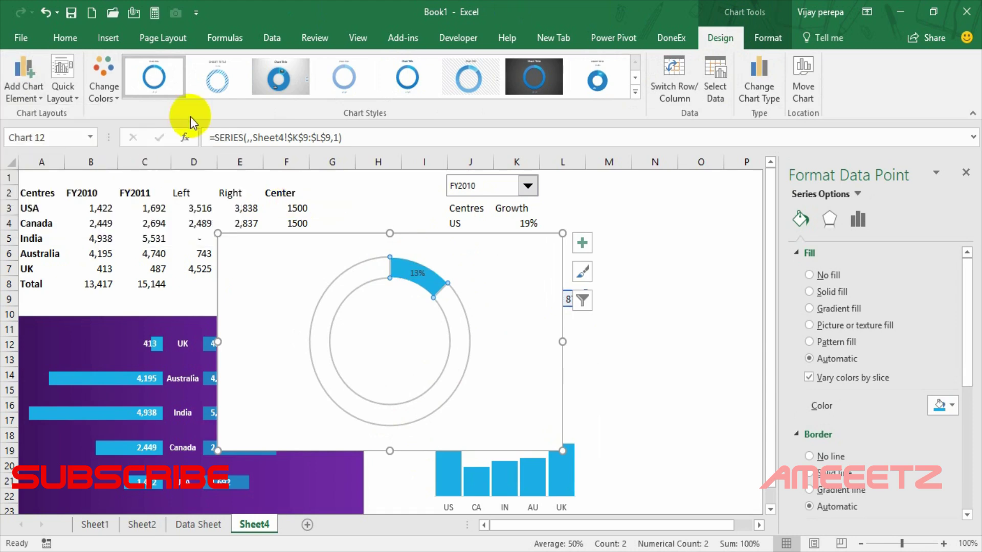
# Format the growth slice's data label as bold, 14 pt, white text.
pyautogui.click(419, 272)
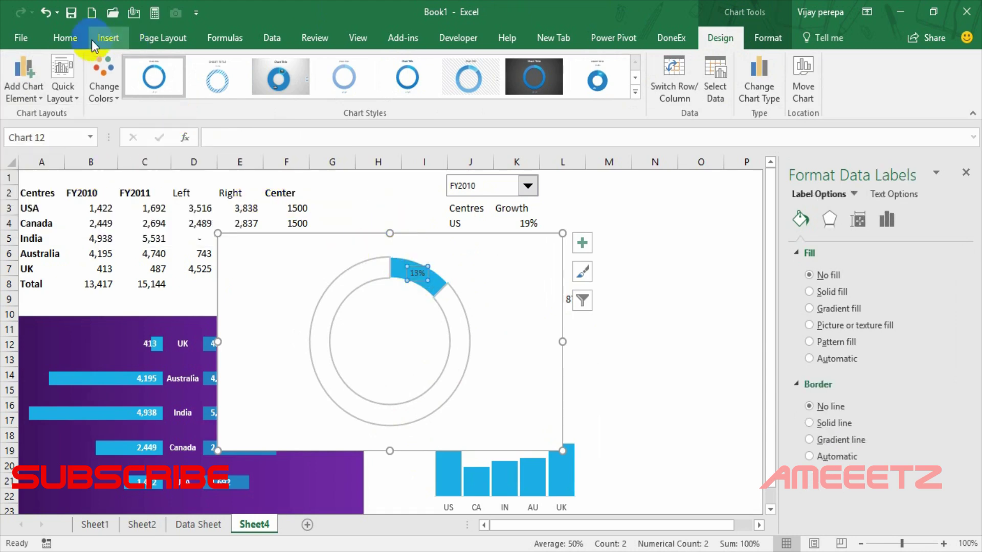
pyautogui.click(65, 38)
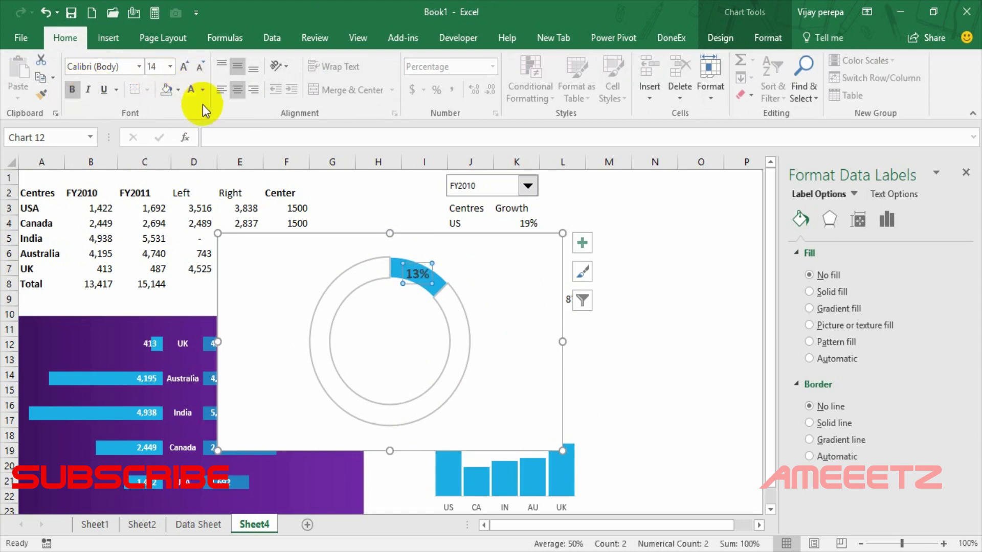
pyautogui.click(191, 92)
pyautogui.click(597, 326)
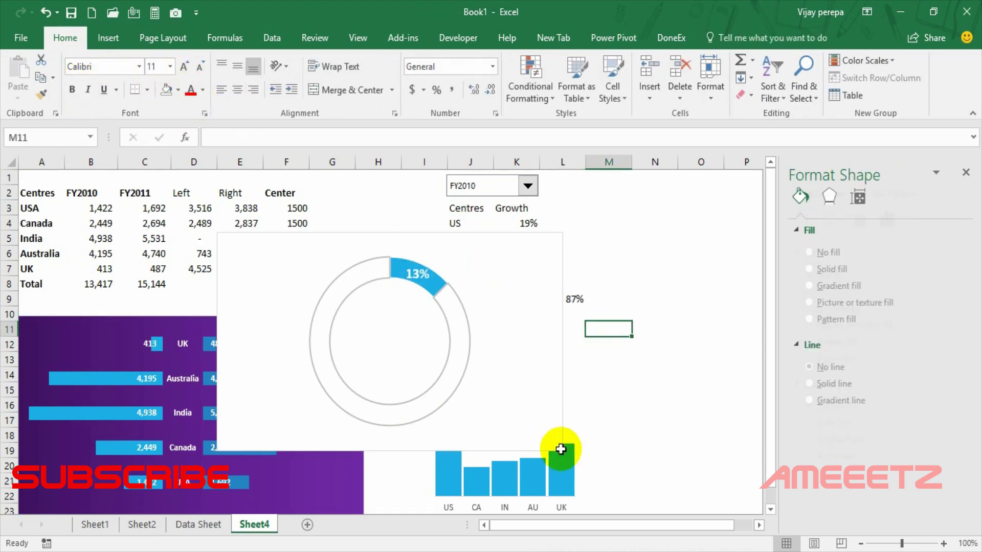
# Send the doughnut chart to the back so that it lies behind the other charts.
pyautogui.click(560, 450)
pyautogui.rightClick(567, 454)
pyautogui.press('Escape')
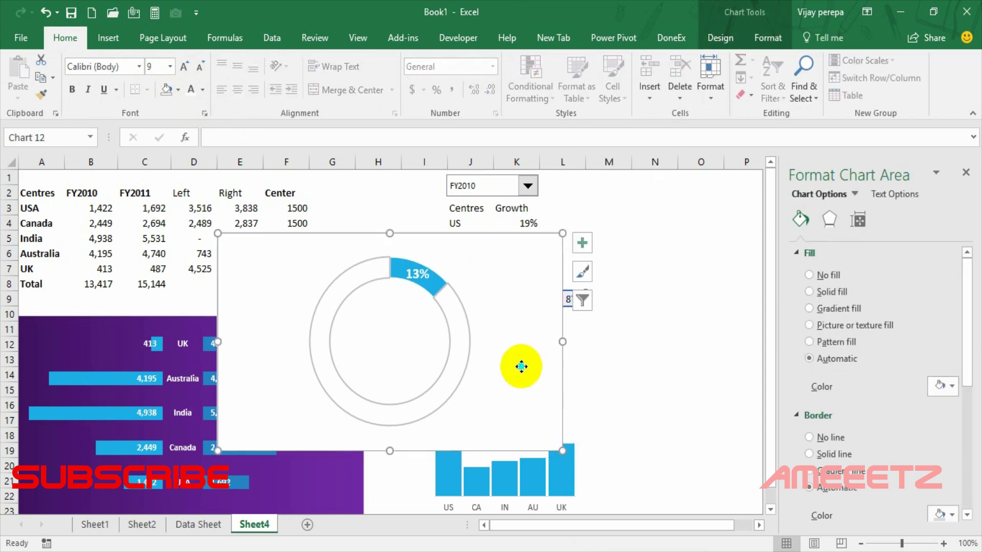
pyautogui.rightClick(520, 367)
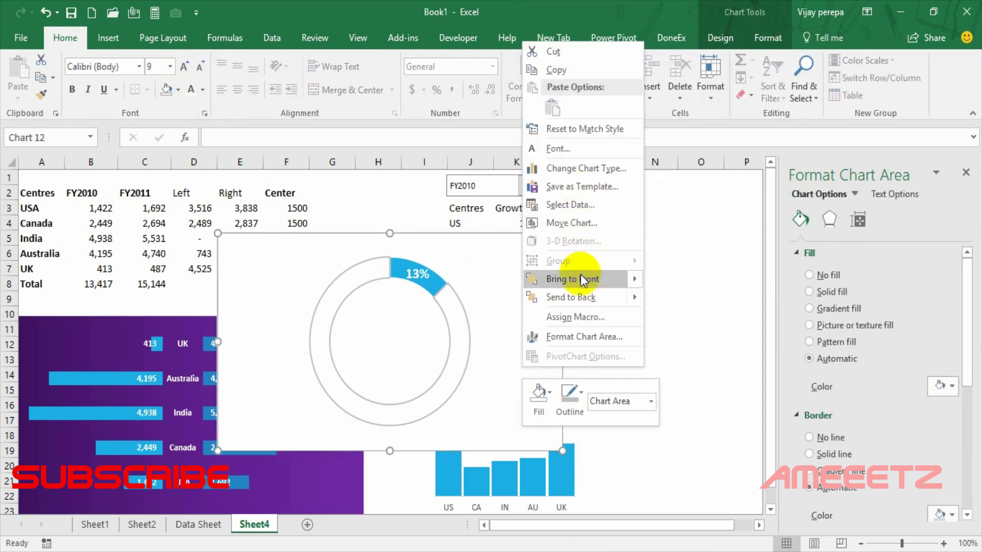
pyautogui.click(581, 296)
pyautogui.click(591, 430)
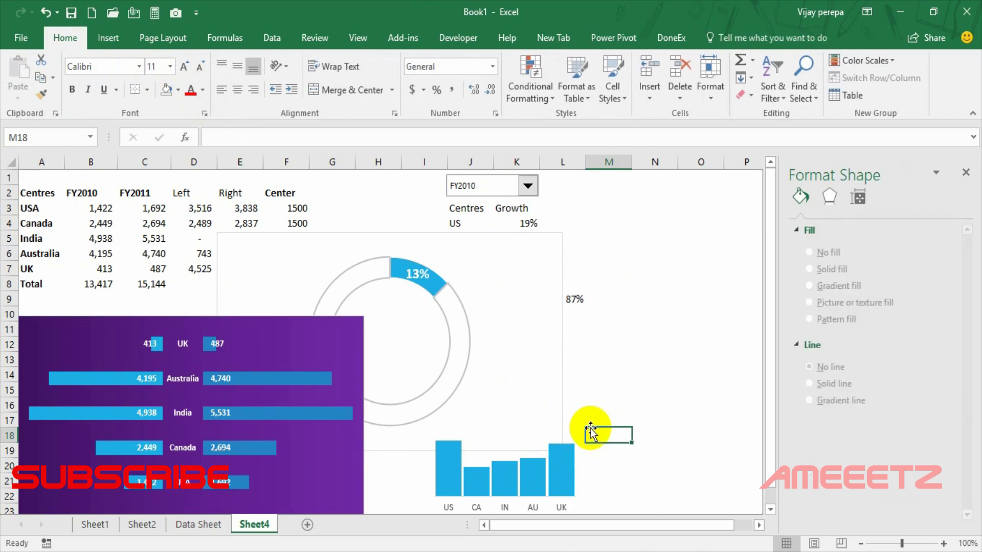
# Move the growth column chart aside onto the butterfly chart's edge and place the doughnut chart below the Growth table, around columns H to O.
pyautogui.click(508, 374)
pyautogui.moveTo(537, 427); pyautogui.dragTo(406, 310)
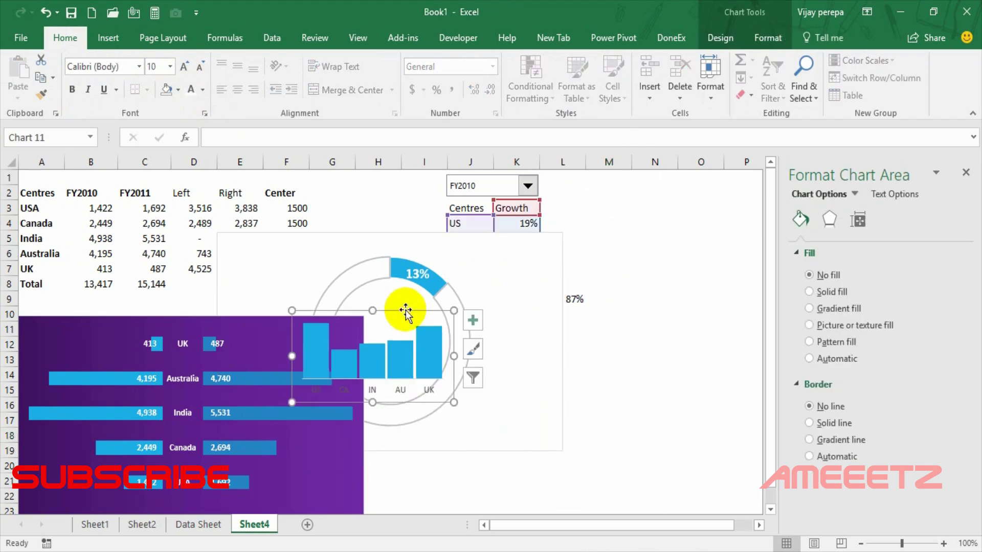
pyautogui.moveTo(493, 245); pyautogui.dragTo(640, 291)
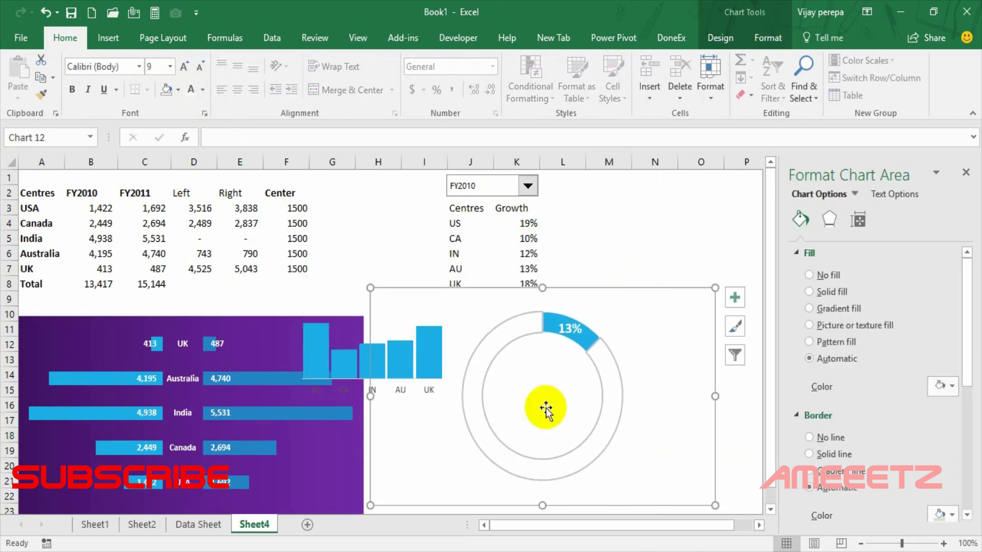
# Enlarge the doughnut's plot area to the chart's full height and centre the growth column chart inside its ring.
pyautogui.click(431, 317)
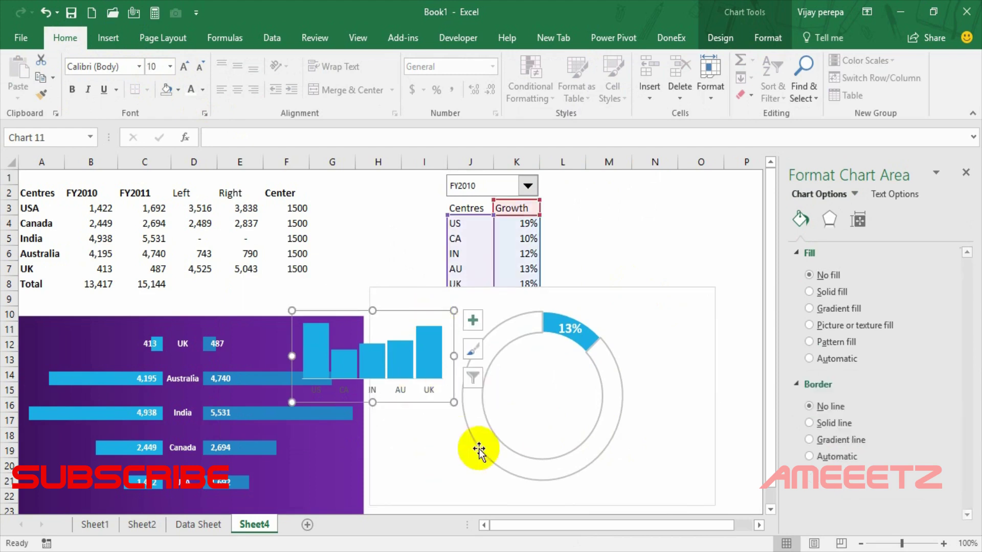
pyautogui.click(538, 419)
pyautogui.moveTo(464, 479); pyautogui.dragTo(438, 506)
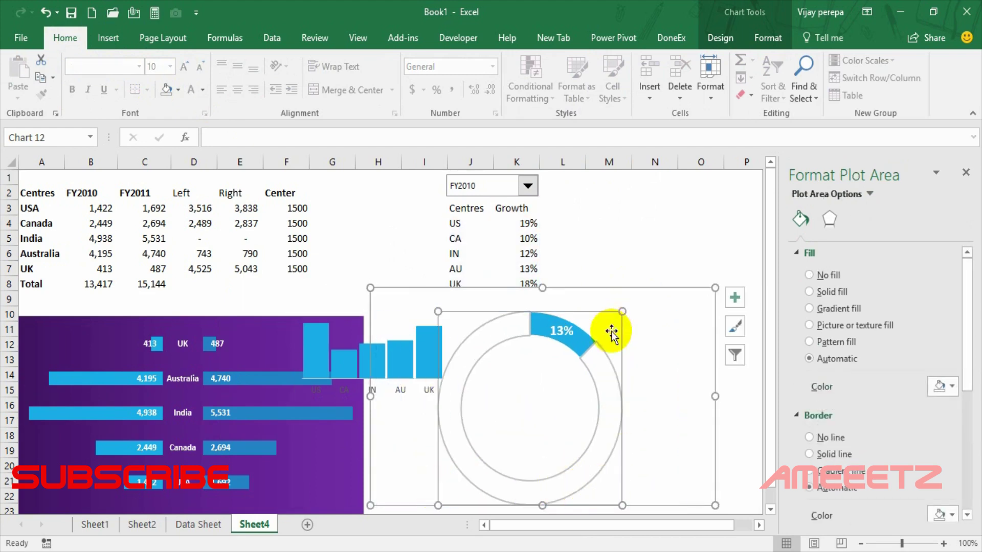
pyautogui.moveTo(623, 311); pyautogui.dragTo(658, 289)
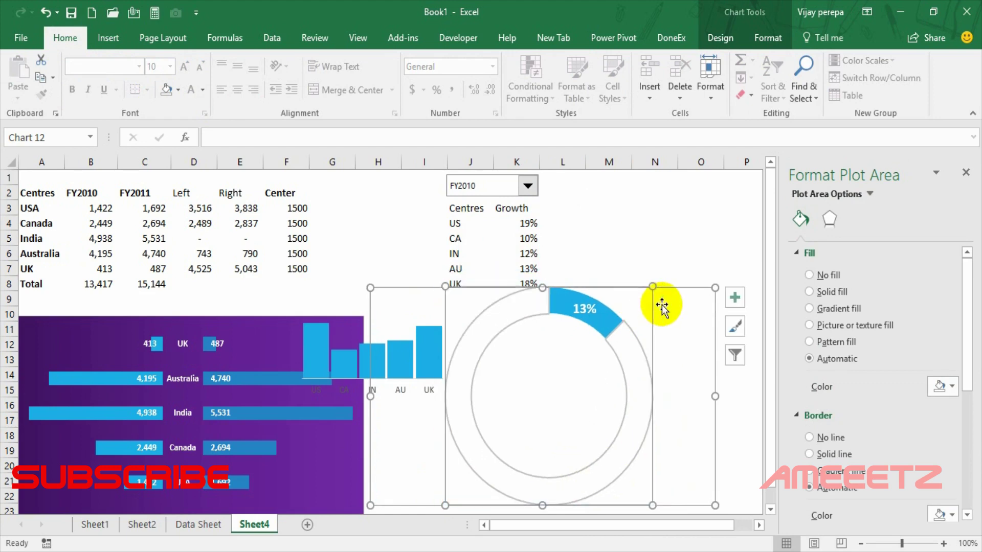
pyautogui.click(442, 333)
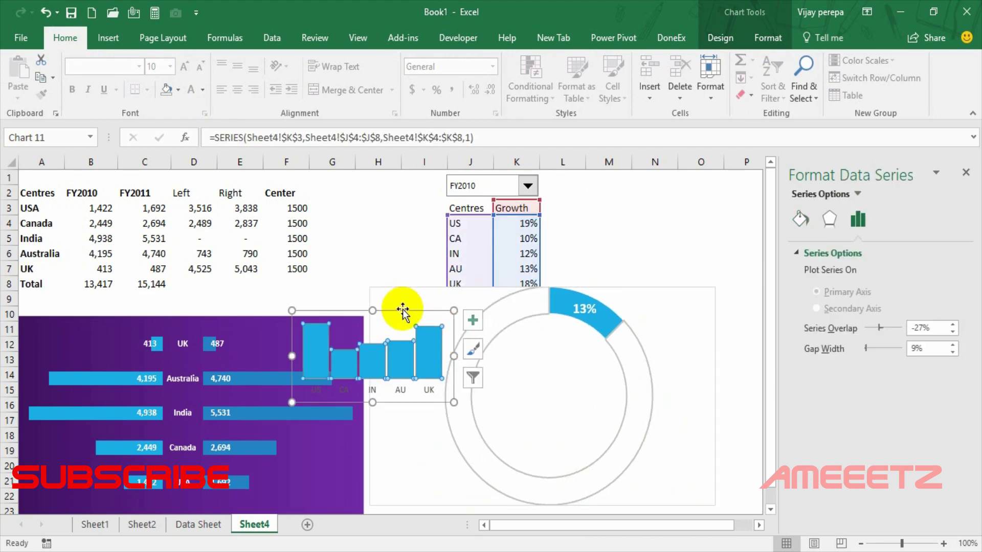
pyautogui.moveTo(401, 309); pyautogui.dragTo(580, 354)
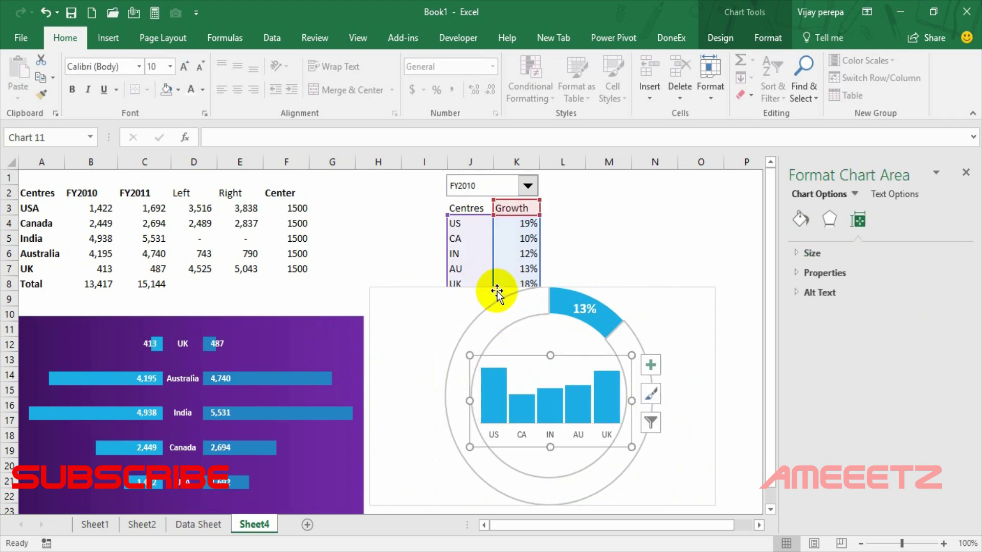
# Move the butterfly chart up to row 1 so that it covers the centres source data.
pyautogui.click(291, 336)
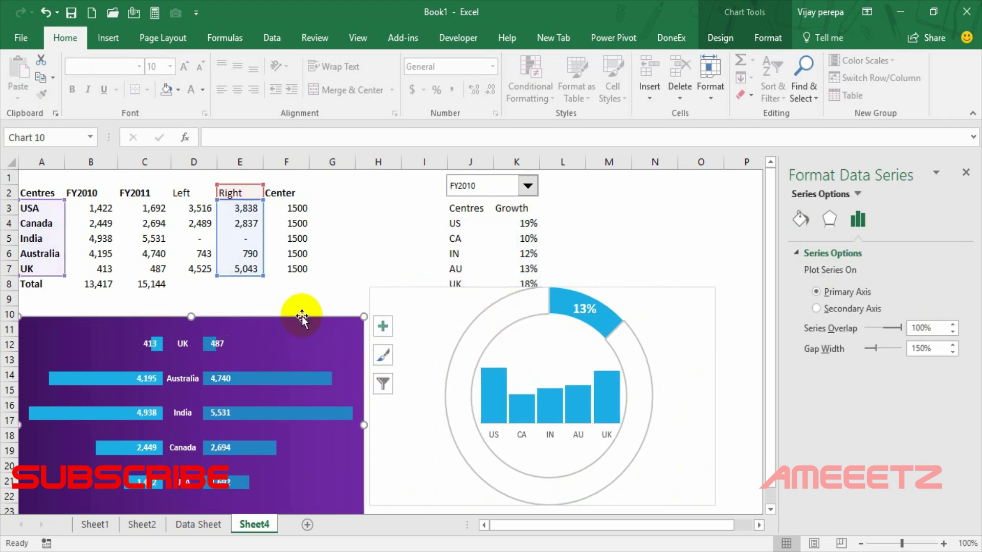
pyautogui.click(302, 317)
pyautogui.moveTo(302, 317); pyautogui.dragTo(293, 176)
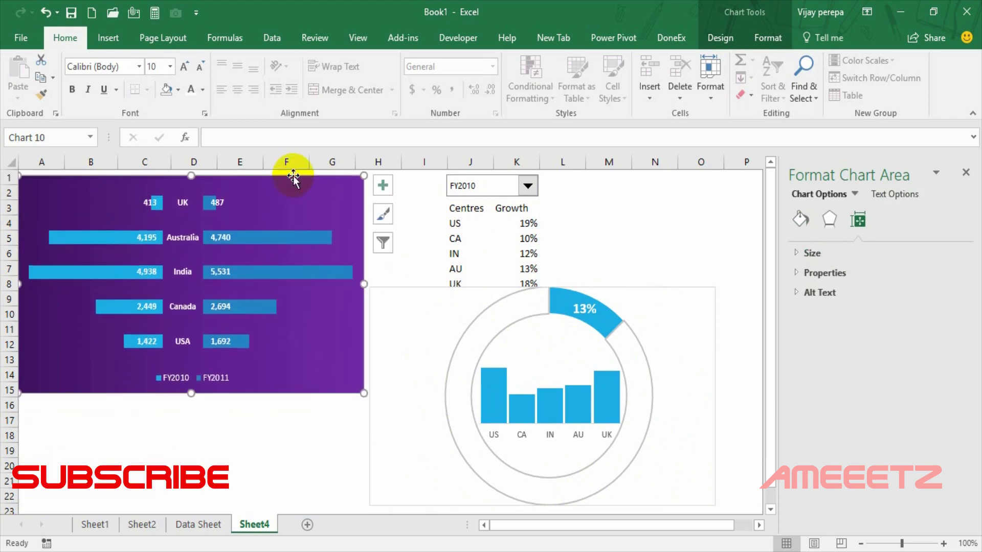
# Select the doughnut chart and the growth column chart together and group them.
pyautogui.click(672, 297)
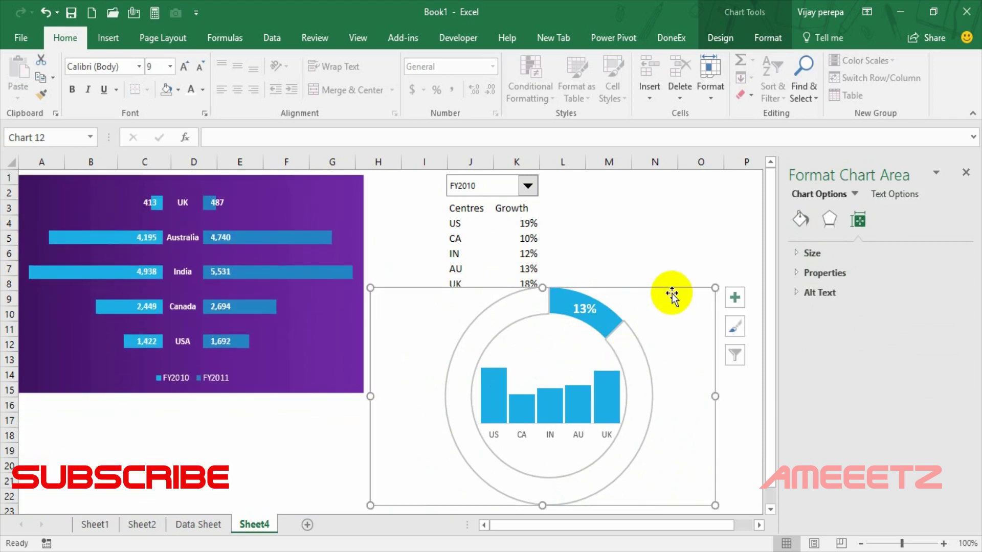
pyautogui.click(591, 413)
pyautogui.keyDown('ctrl'); pyautogui.click(676, 400); pyautogui.keyUp('ctrl')
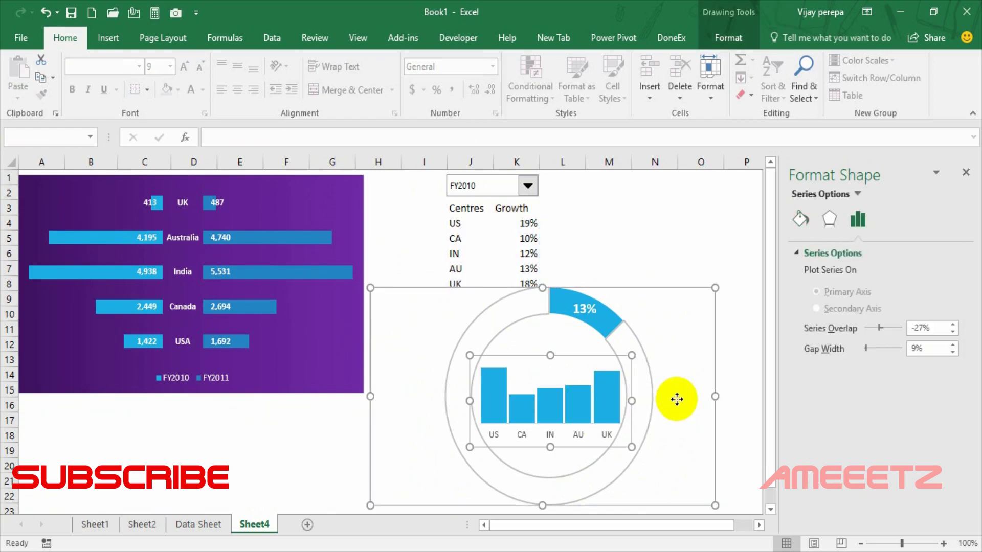
pyautogui.rightClick(676, 399)
pyautogui.moveTo(749, 275)
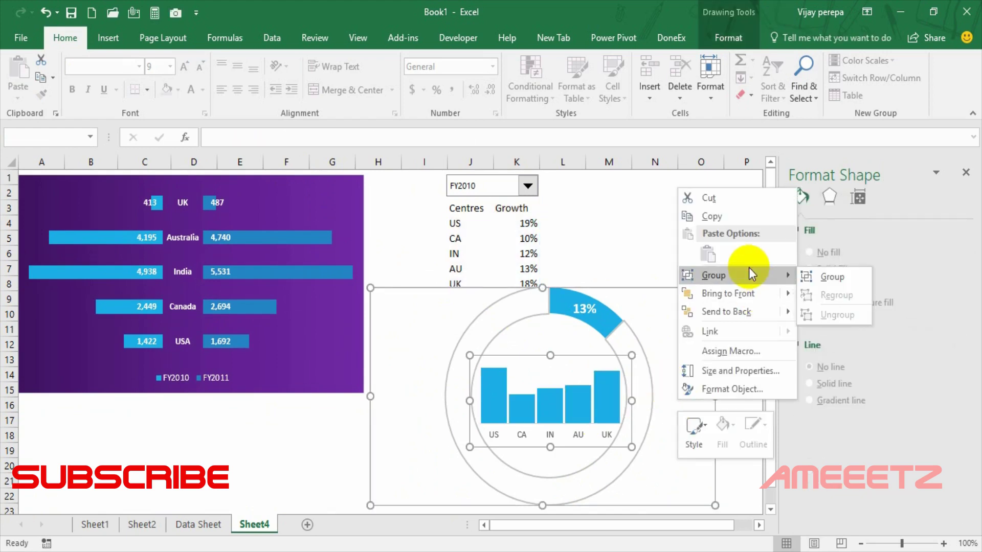
pyautogui.click(817, 272)
# Move the grouped charts up beside the butterfly chart, aligned with its upper edge, and send them behind the FY2010 drop-down.
pyautogui.moveTo(700, 281); pyautogui.dragTo(695, 177)
pyautogui.rightClick(694, 178)
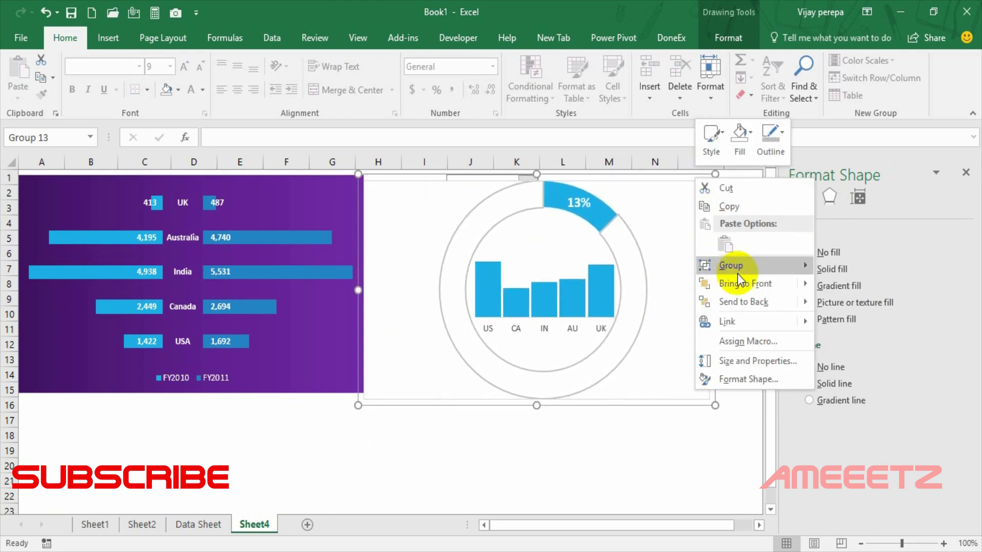
pyautogui.click(738, 301)
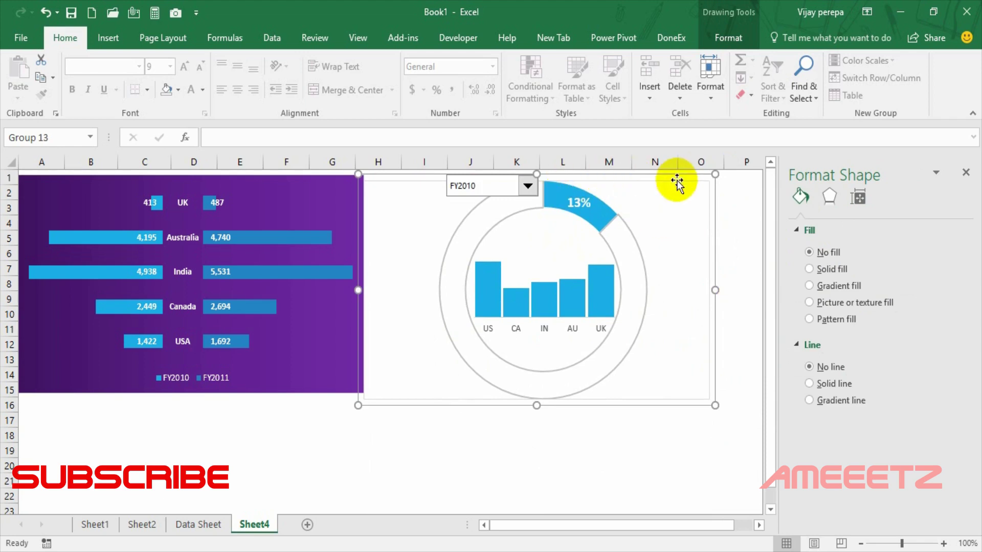
pyautogui.moveTo(674, 178); pyautogui.dragTo(672, 170)
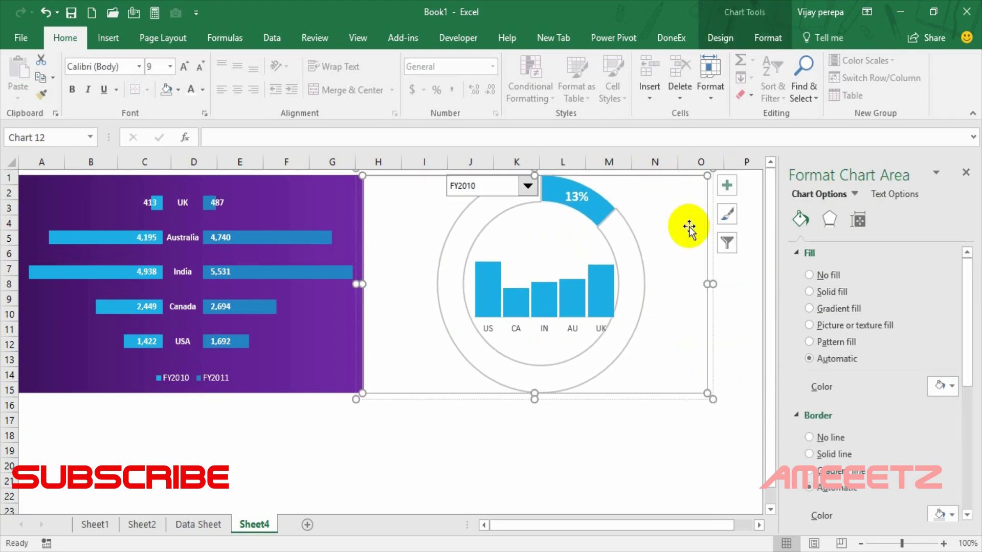
# Fill the doughnut chart's background with the standard blue and apply the dark From Center gradient variation.
pyautogui.click(719, 38)
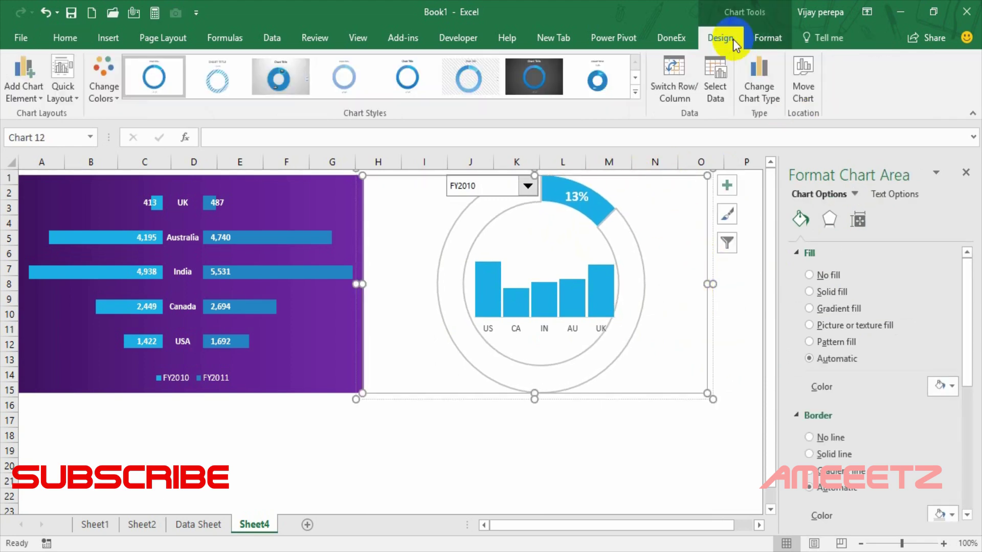
pyautogui.click(757, 39)
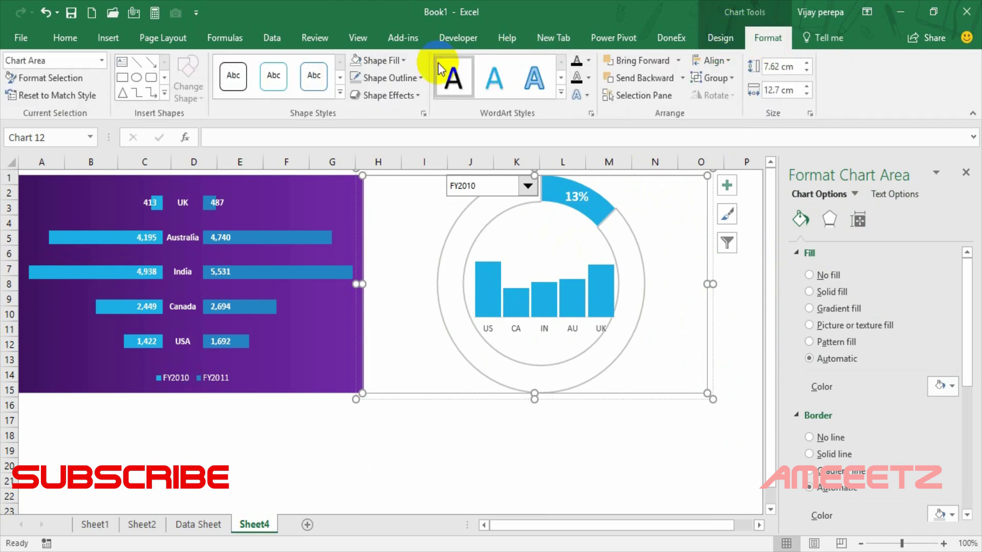
pyautogui.click(381, 60)
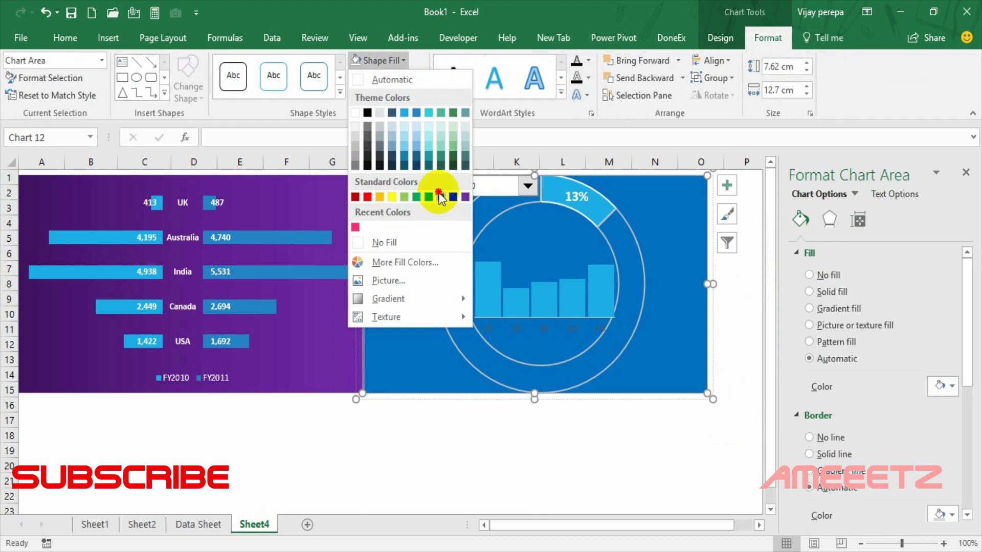
pyautogui.click(440, 195)
pyautogui.click(396, 60)
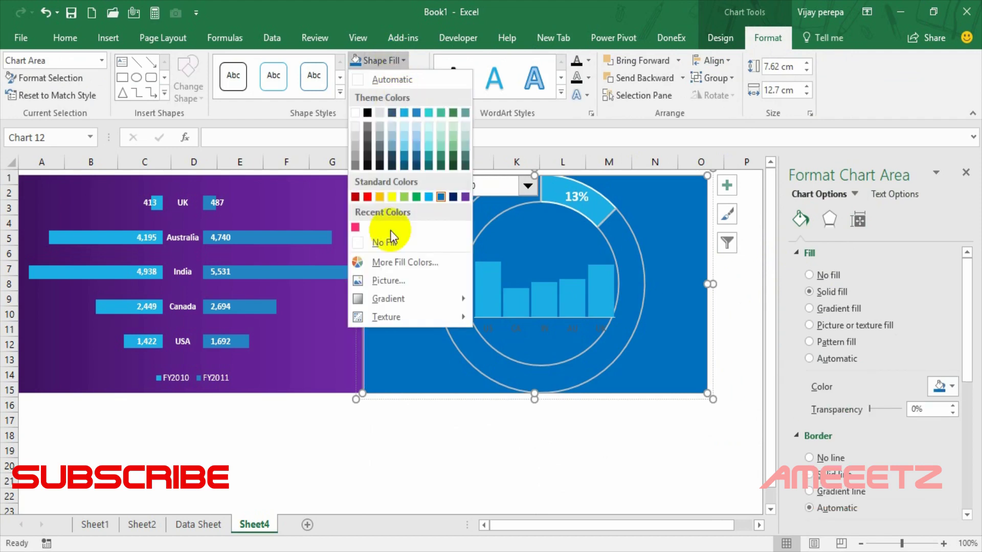
pyautogui.moveTo(394, 301)
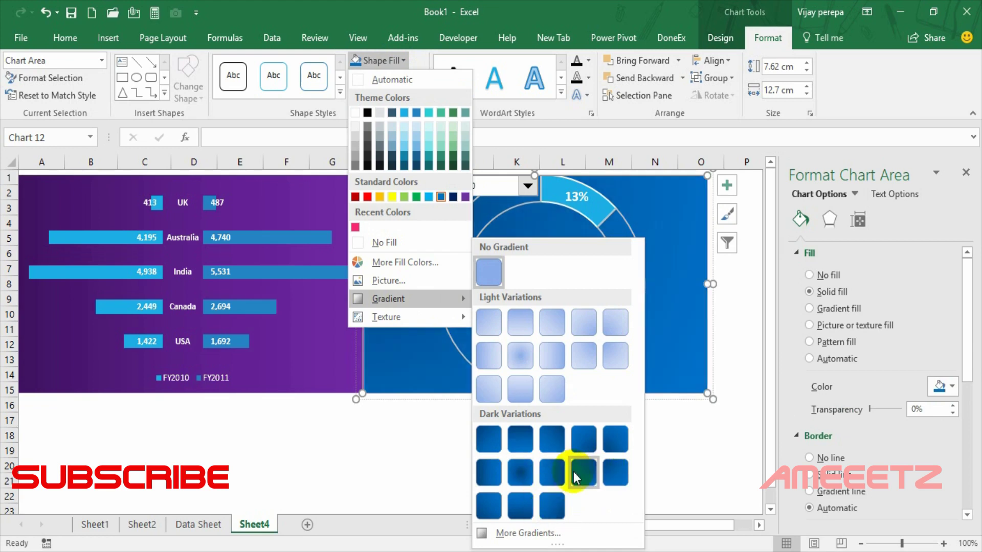
pyautogui.click(520, 470)
pyautogui.click(602, 505)
pyautogui.click(519, 482)
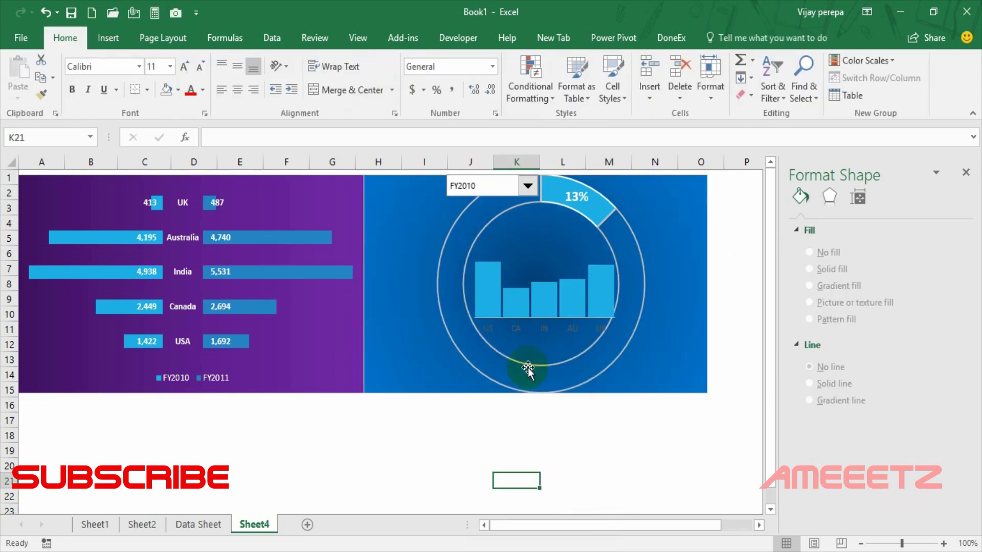
# Change the font colour of the growth column chart's category axis labels to white.
pyautogui.click(557, 329)
pyautogui.click(541, 330)
pyautogui.click(541, 330)
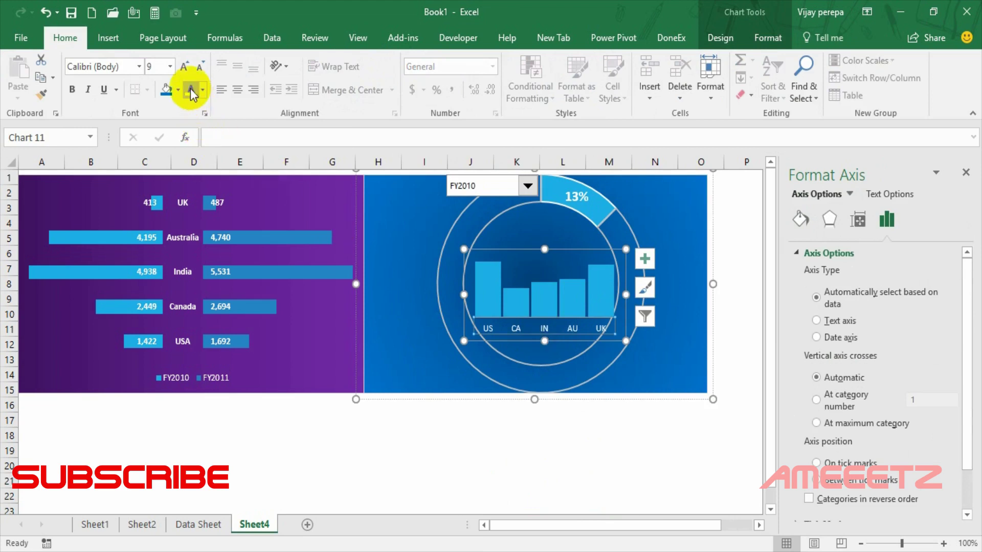
# Add Outside End data labels to the columns of the growth chart inside the doughnut.
pyautogui.click(493, 287)
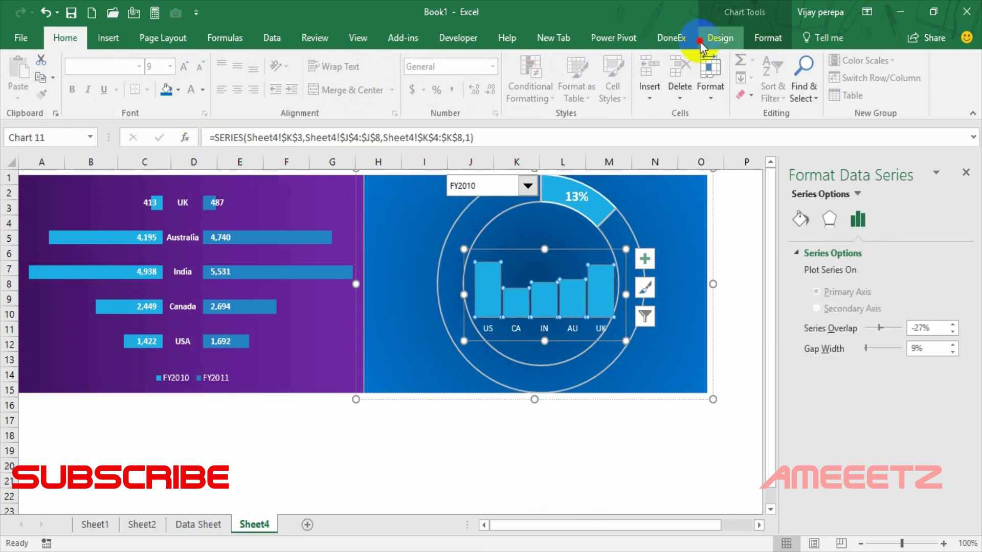
pyautogui.click(720, 38)
pyautogui.click(23, 76)
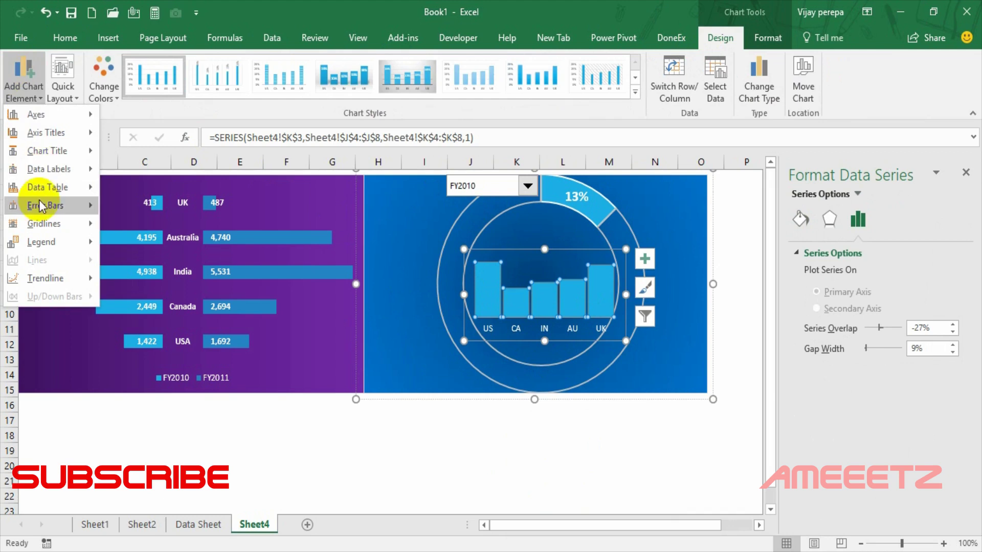
pyautogui.moveTo(68, 174)
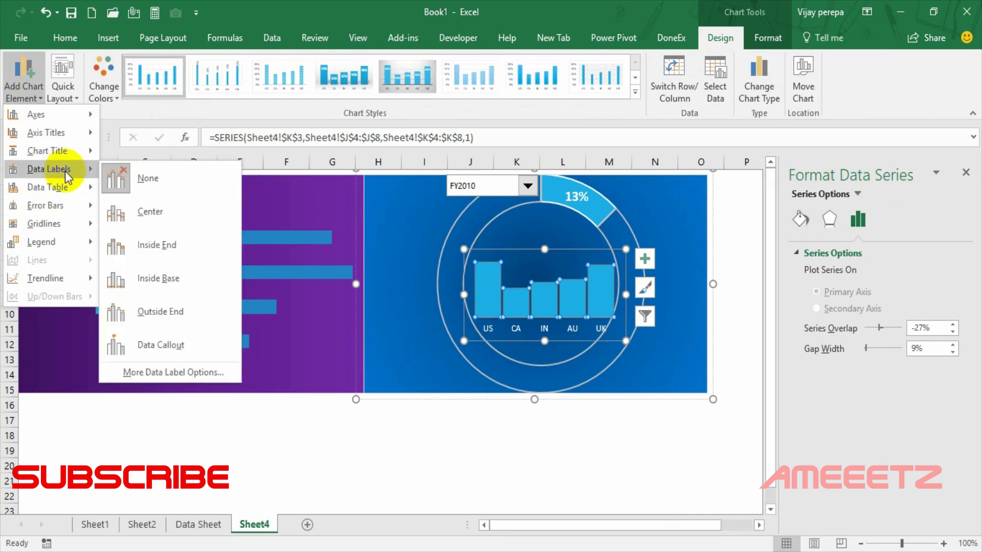
pyautogui.click(162, 311)
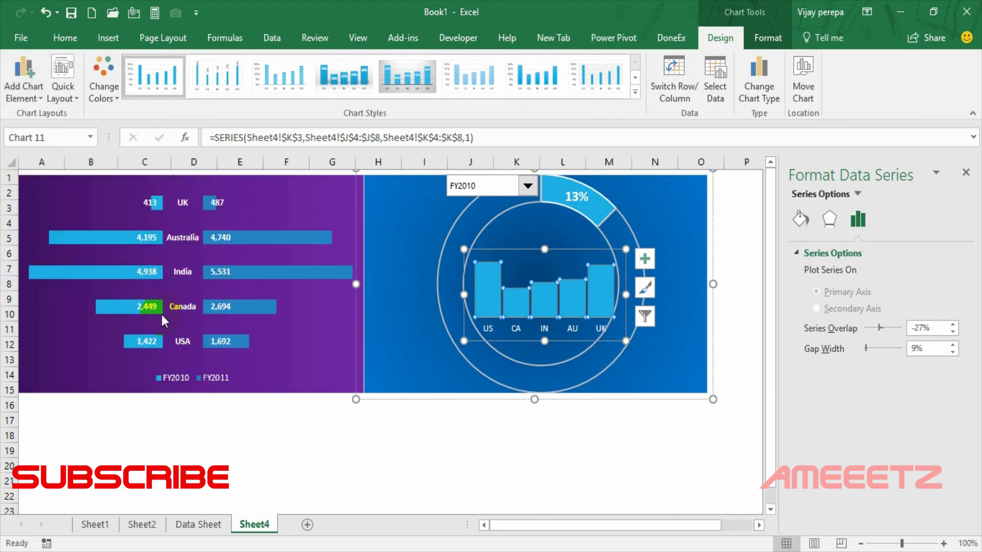
# Change the font colour of the growth columns' data labels to white.
pyautogui.click(487, 261)
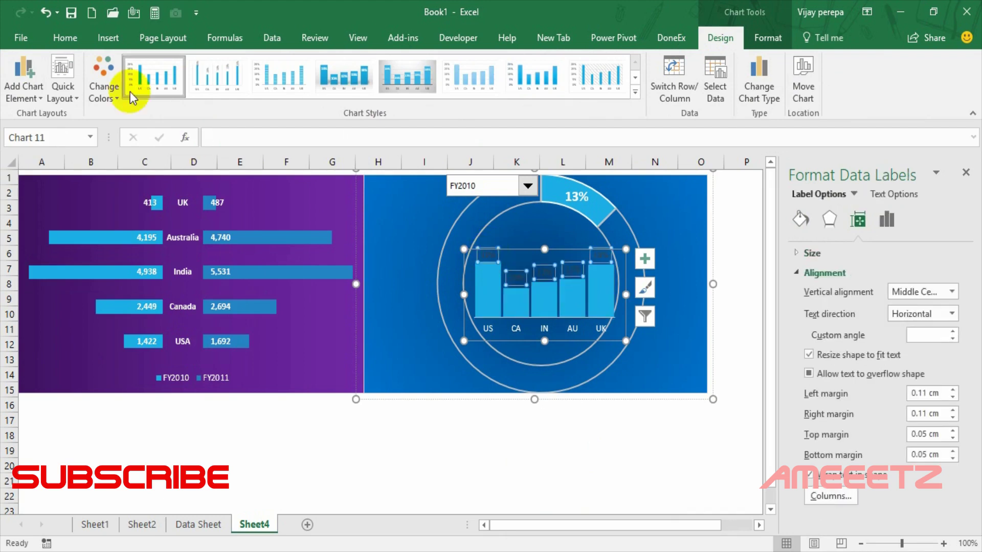
pyautogui.click(66, 39)
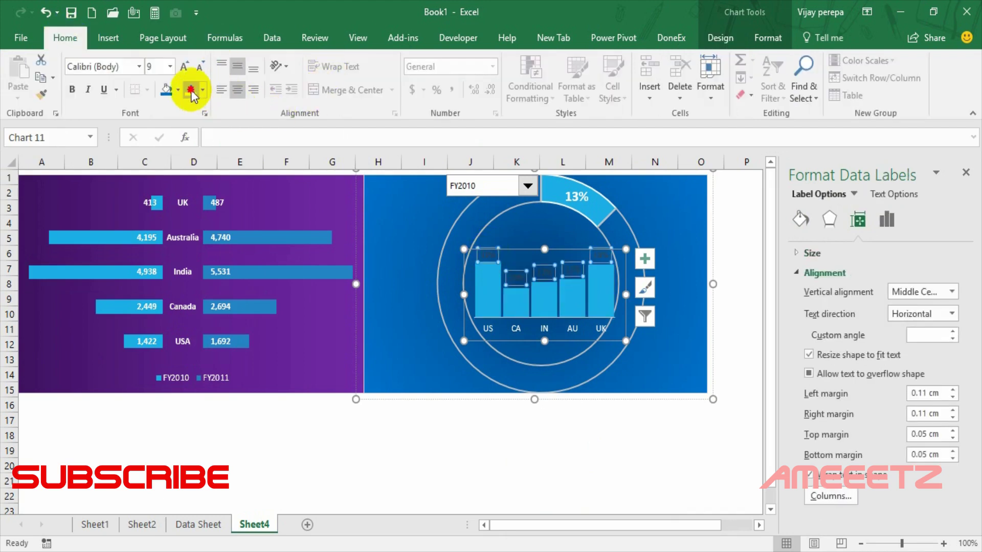
pyautogui.click(438, 408)
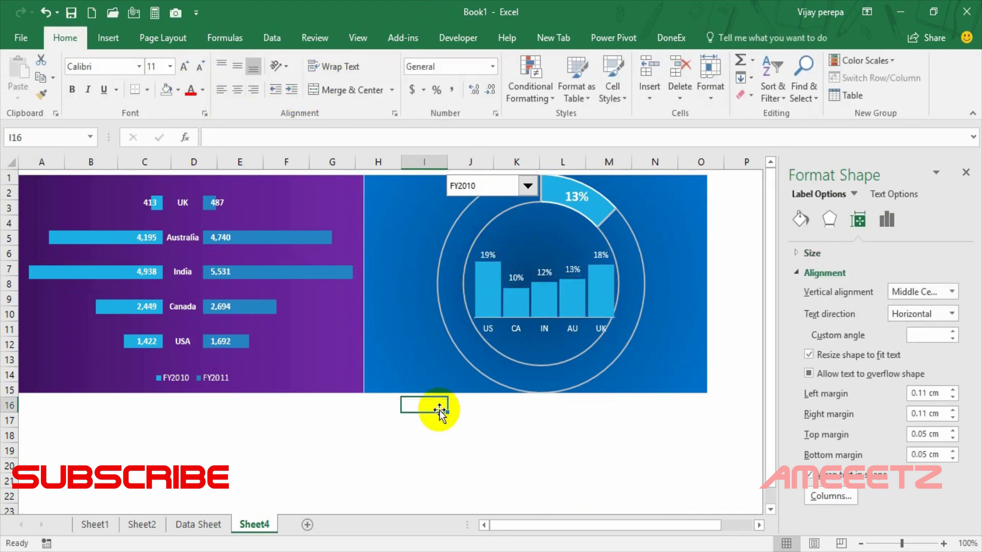
# Select the FY2010 drop-down control above the doughnut chart as an object.
pyautogui.click(510, 193)
pyautogui.click(509, 200)
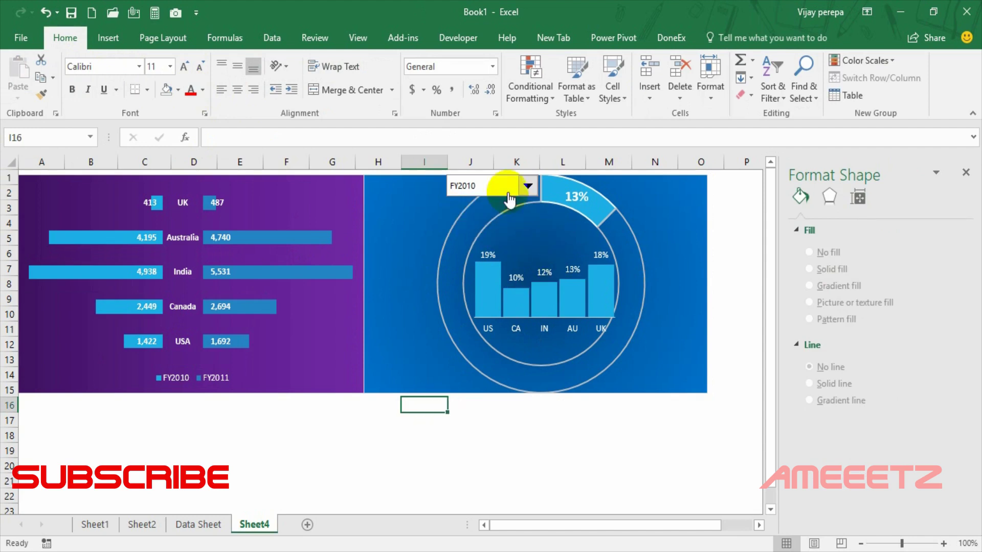
pyautogui.click(509, 198)
pyautogui.click(488, 176)
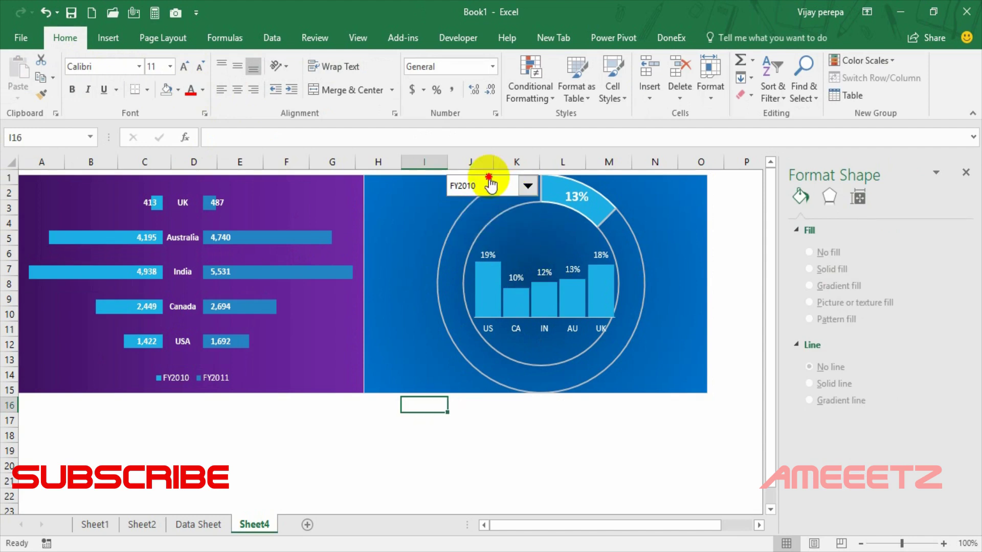
pyautogui.keyDown('ctrl'); pyautogui.click(490, 184); pyautogui.keyUp('ctrl')
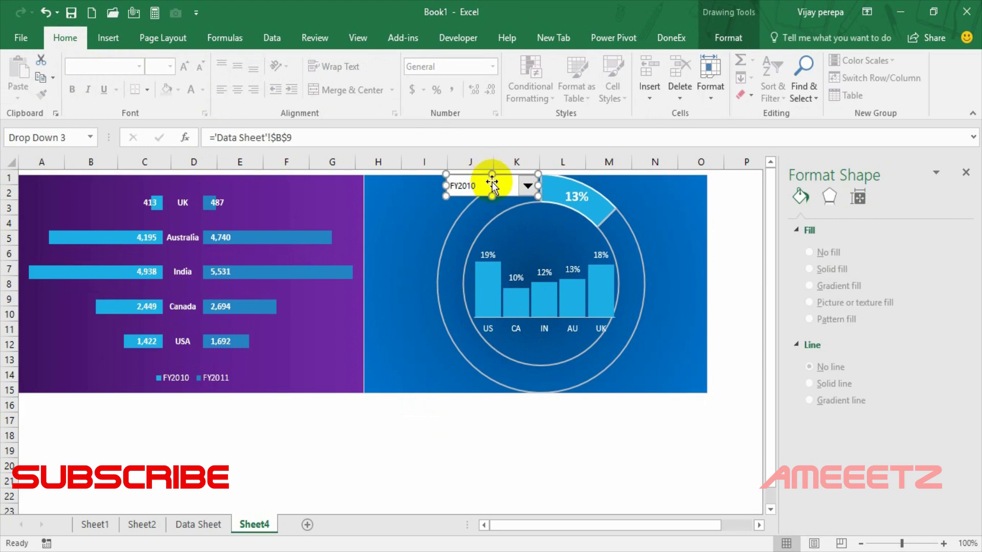